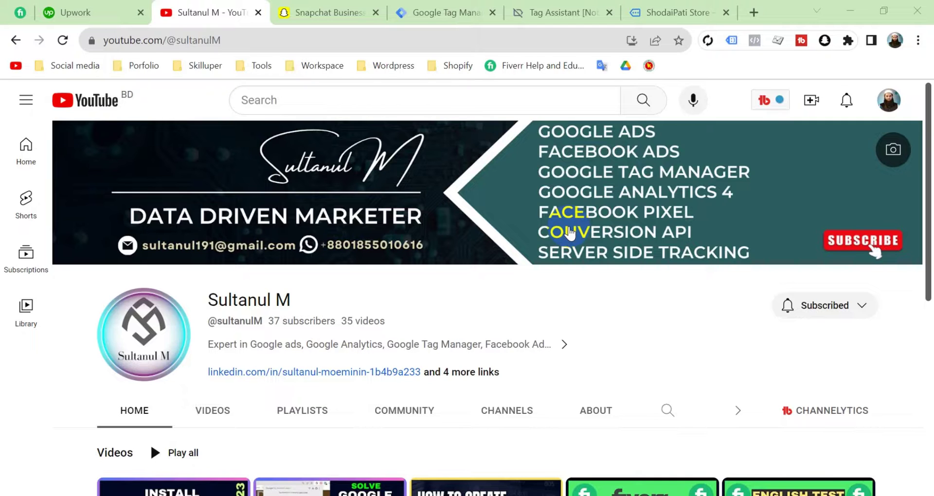
# Step: Look over the ShodaiPati store and the Snapchat Business dashboard, and switch to the Google Tag Manager workspace
pyautogui.click(666, 11)
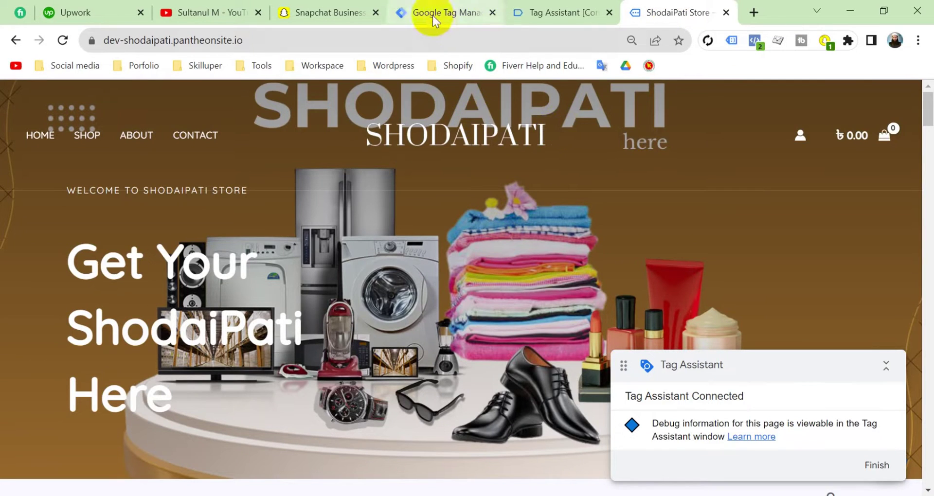
pyautogui.click(311, 13)
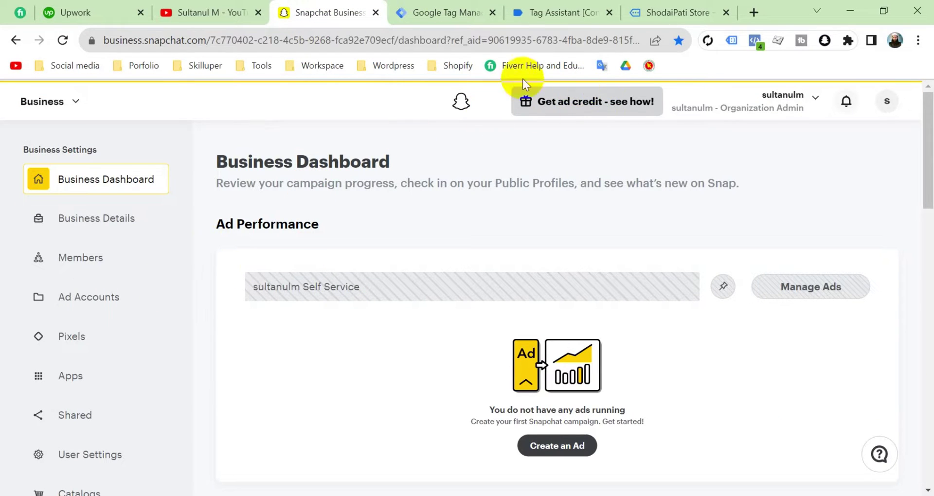
pyautogui.click(436, 13)
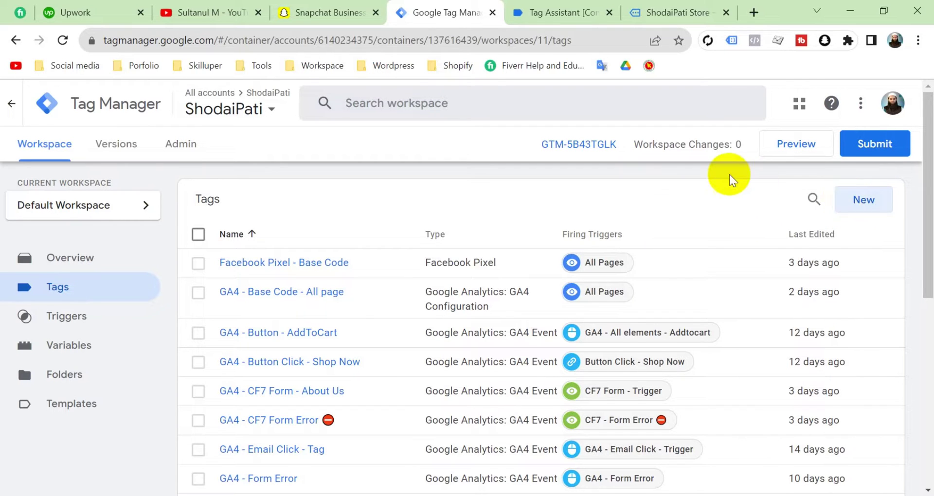
# Step: Start a new tag in the ShodaiPati container using the Snap Pixel tag type
pyautogui.click(872, 212)
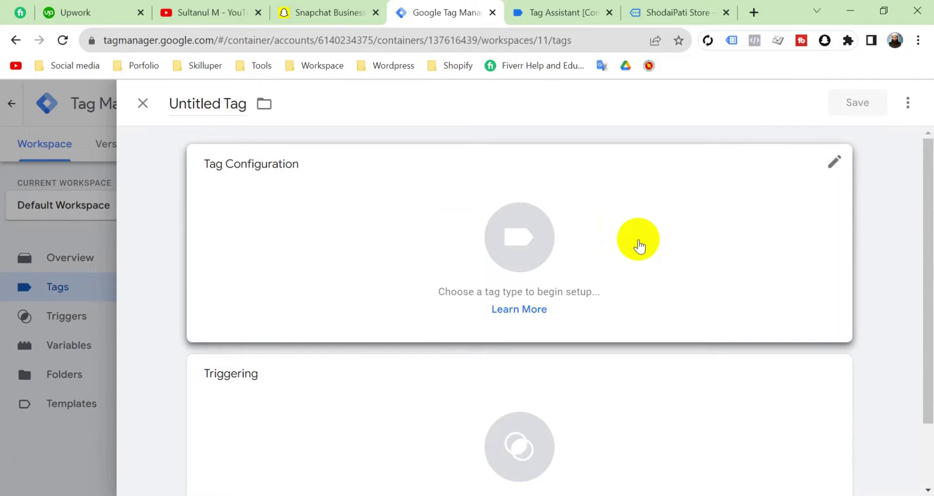
pyautogui.click(639, 245)
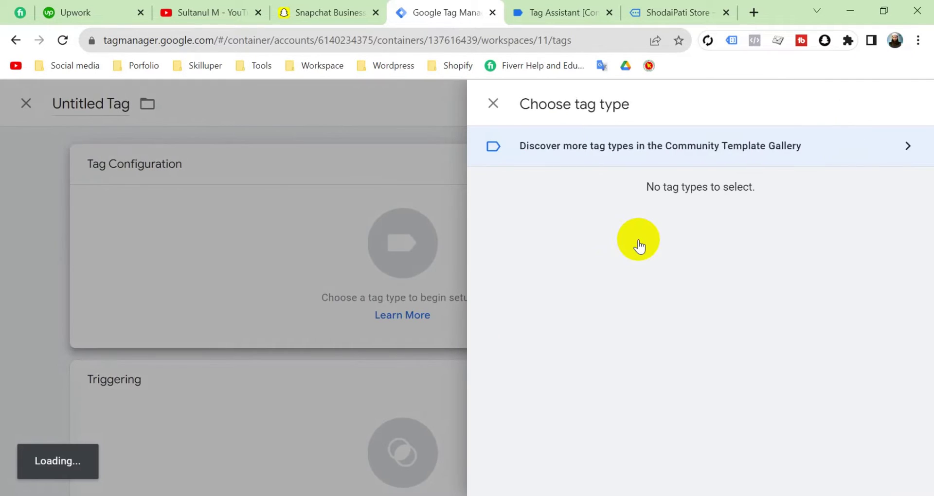
pyautogui.scroll(-8, 639, 245)
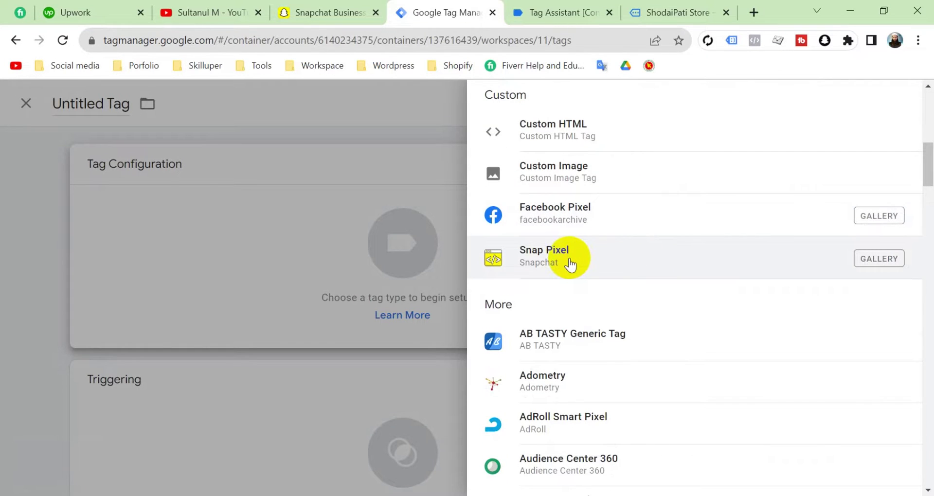
pyautogui.click(569, 258)
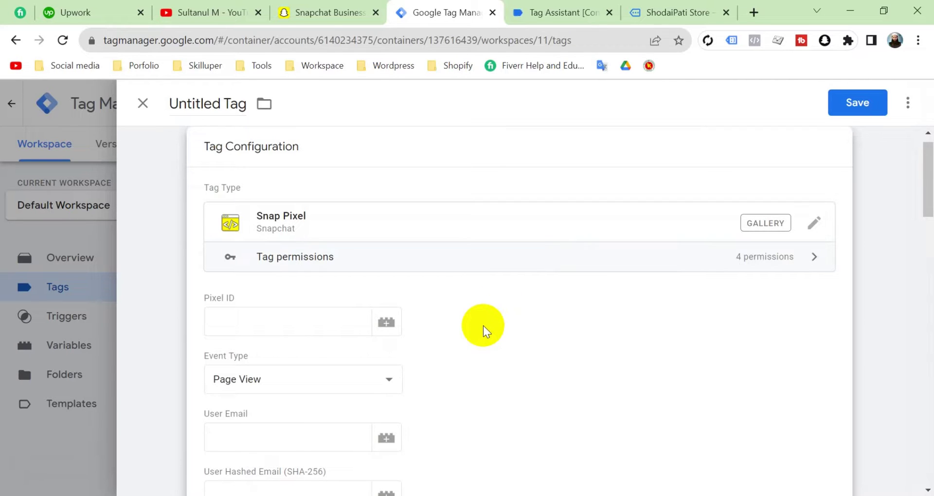
# Step: Examine the Snap Pixel tag's configuration fields from Pixel ID to Additional Initialization Data, and discard the unsaved tag
pyautogui.scroll(-3, 483, 325)
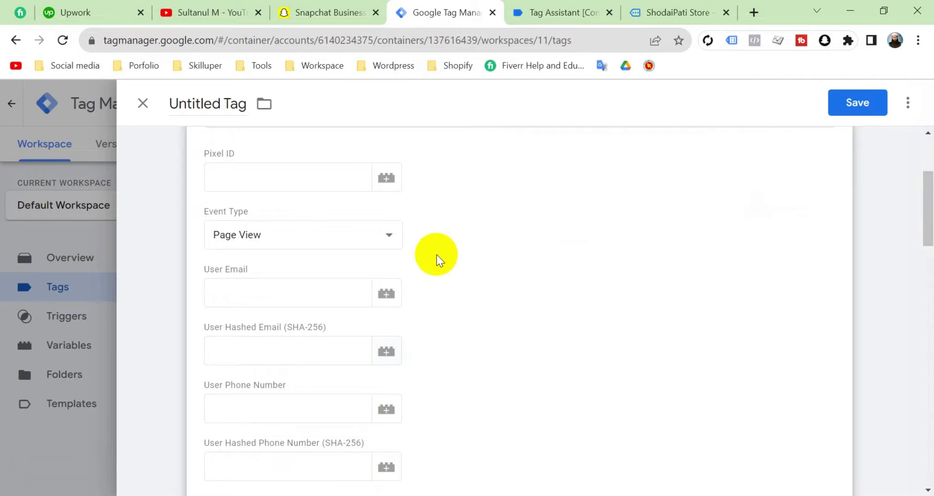
pyautogui.scroll(2, 425, 241)
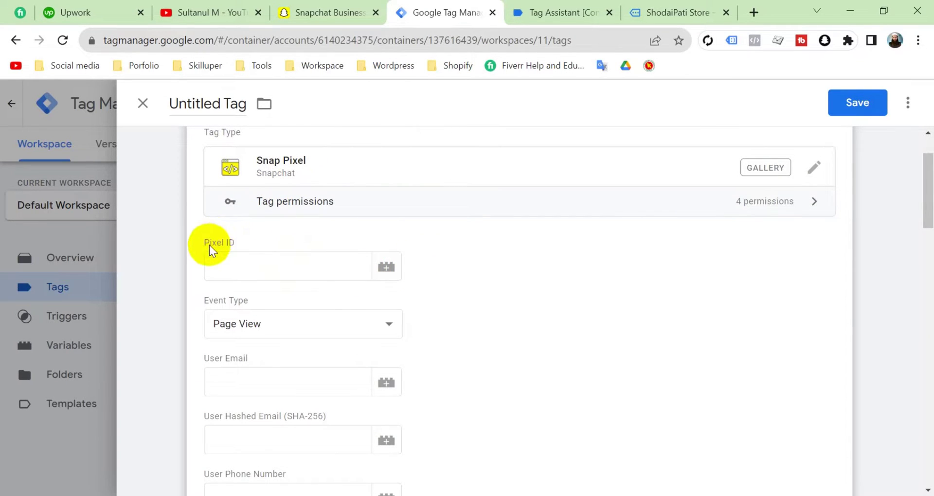
pyautogui.scroll(-2, 358, 302)
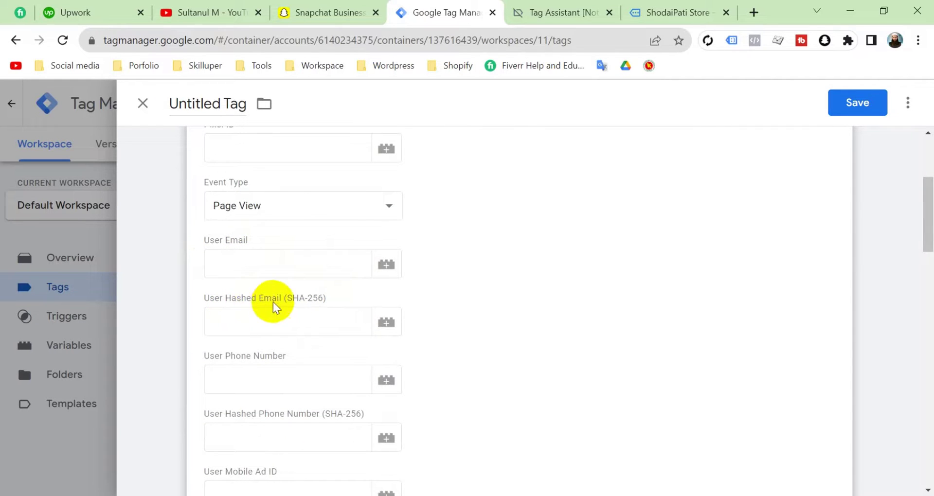
pyautogui.scroll(-2, 297, 302)
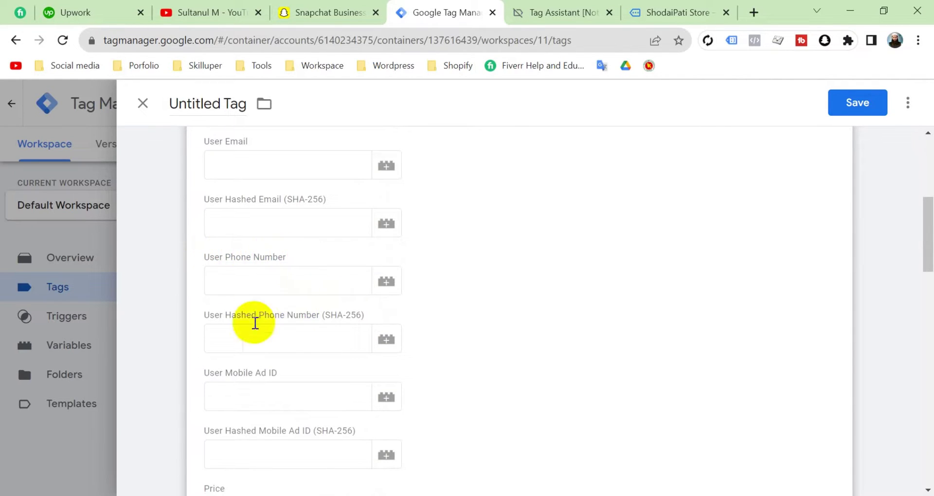
pyautogui.scroll(-2, 319, 323)
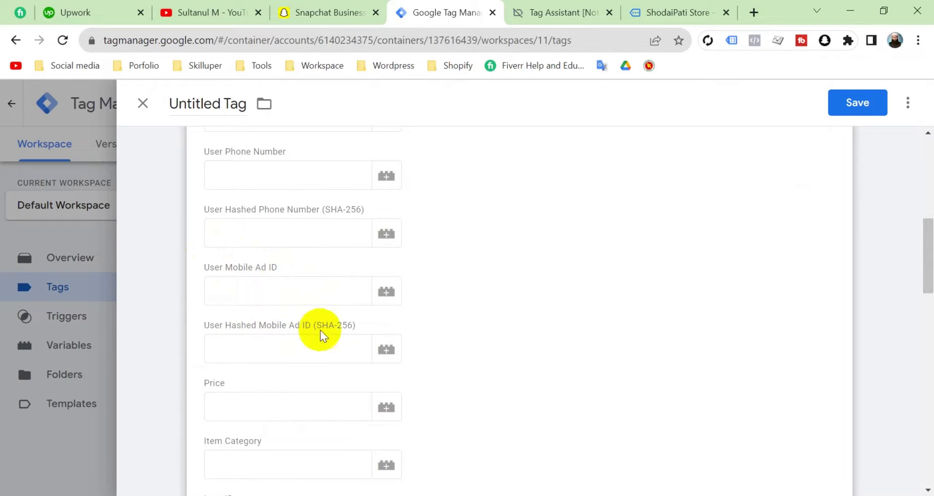
pyautogui.scroll(-2, 328, 335)
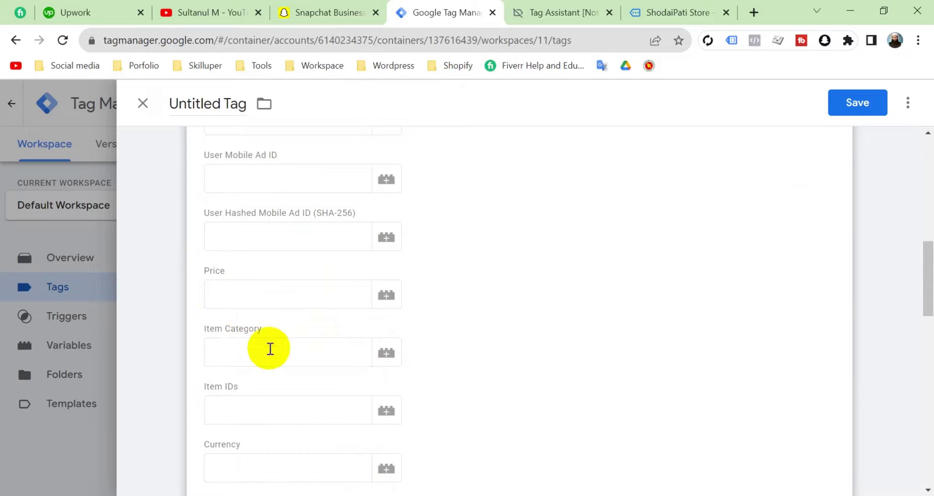
pyautogui.scroll(-2, 244, 413)
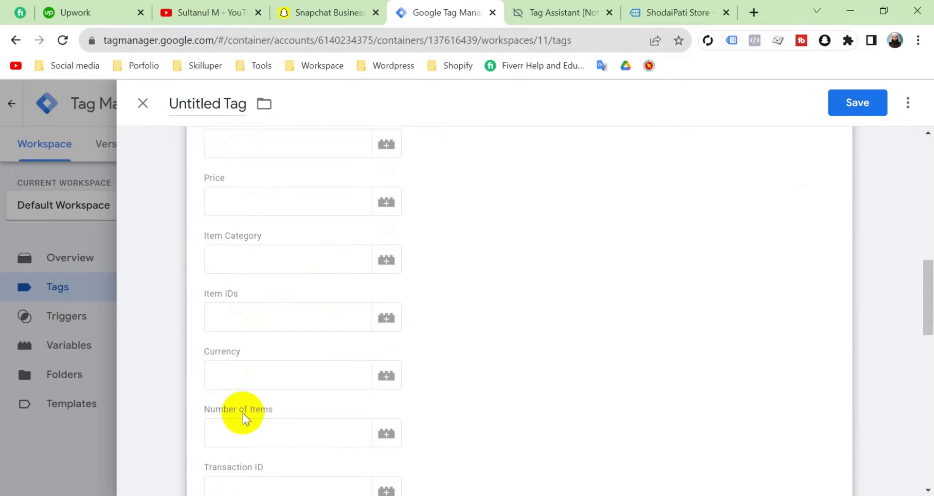
pyautogui.scroll(-3, 267, 410)
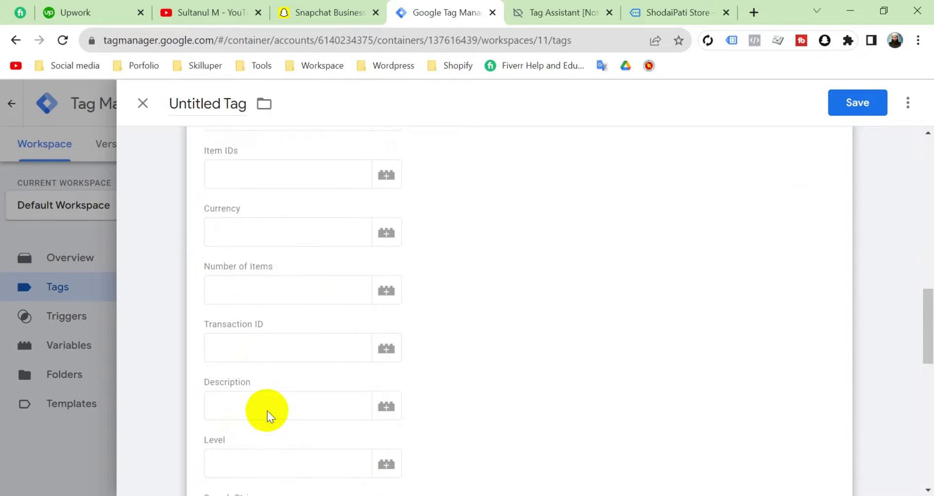
pyautogui.scroll(-2, 260, 366)
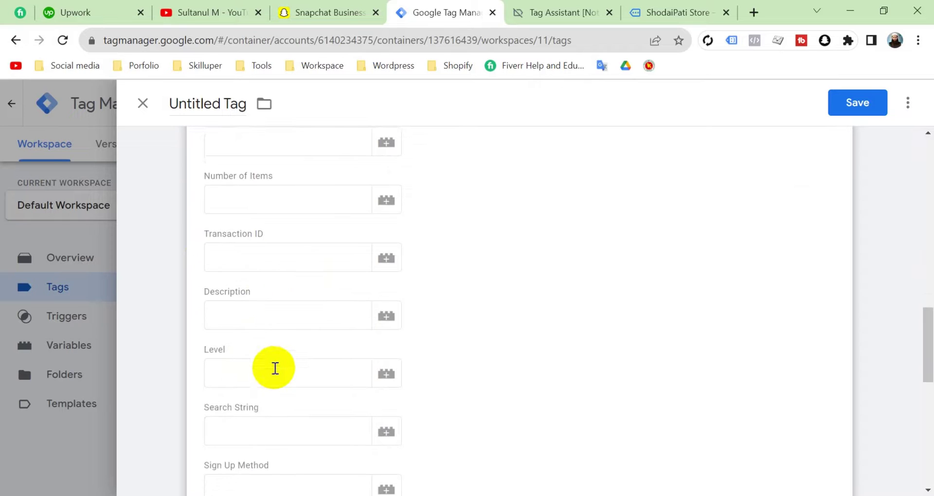
pyautogui.scroll(-2, 262, 375)
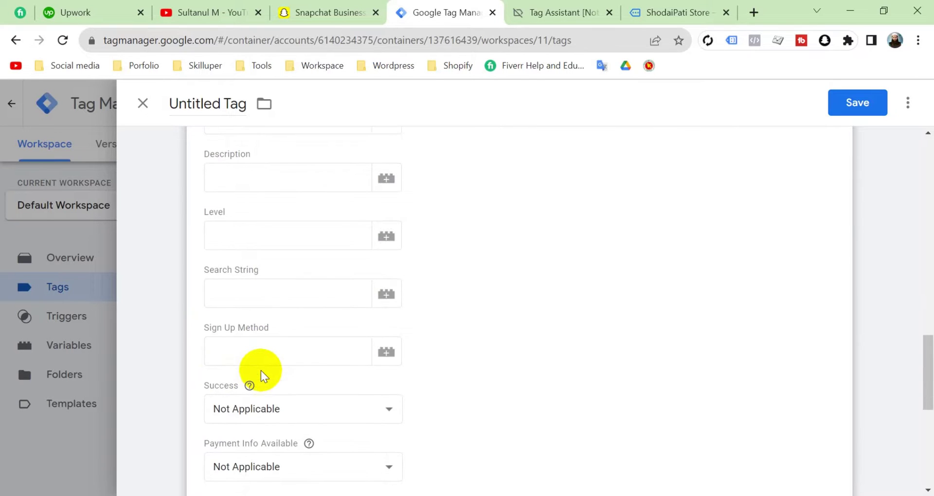
pyautogui.scroll(-4, 284, 331)
pyautogui.scroll(8, 284, 331)
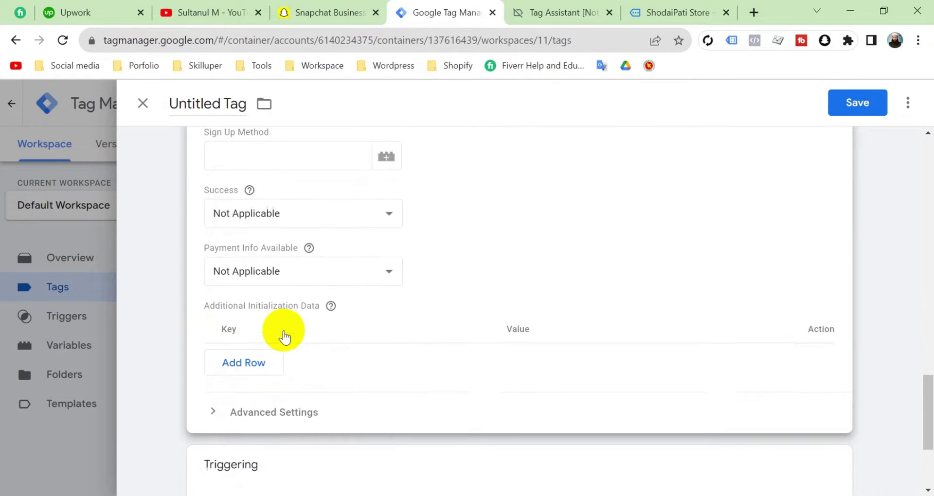
pyautogui.scroll(4, 284, 330)
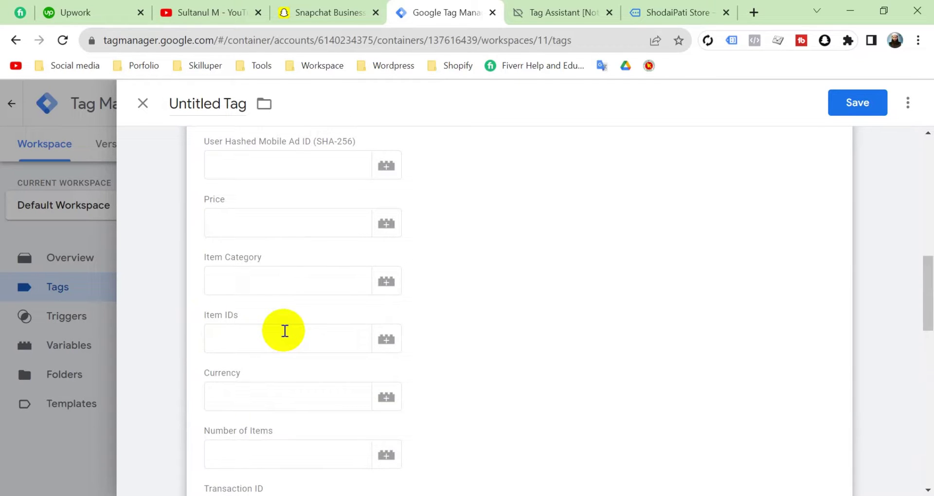
pyautogui.scroll(12, 532, 285)
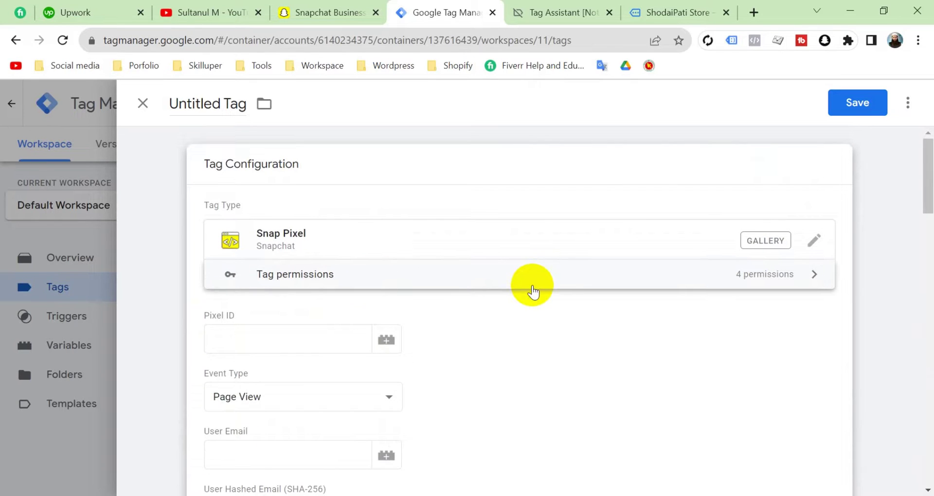
pyautogui.click(45, 259)
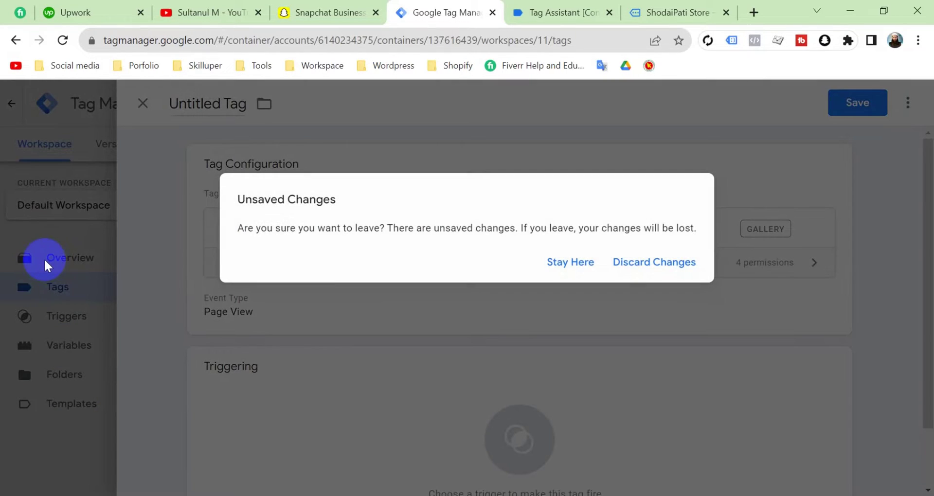
pyautogui.click(653, 261)
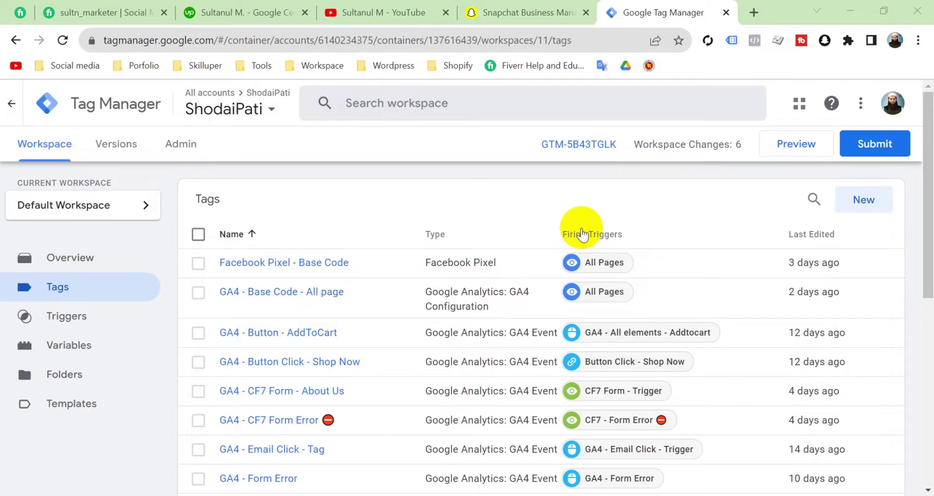
pyautogui.click(805, 150)
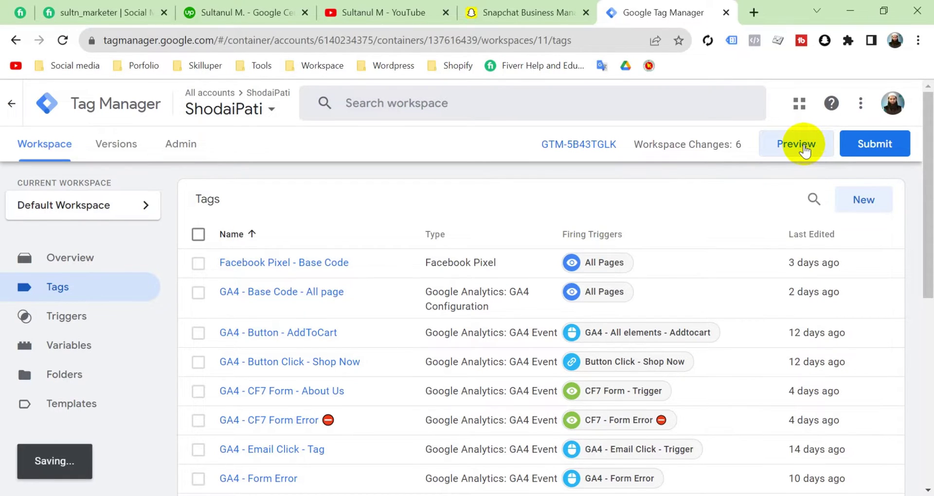
pyautogui.click(313, 375)
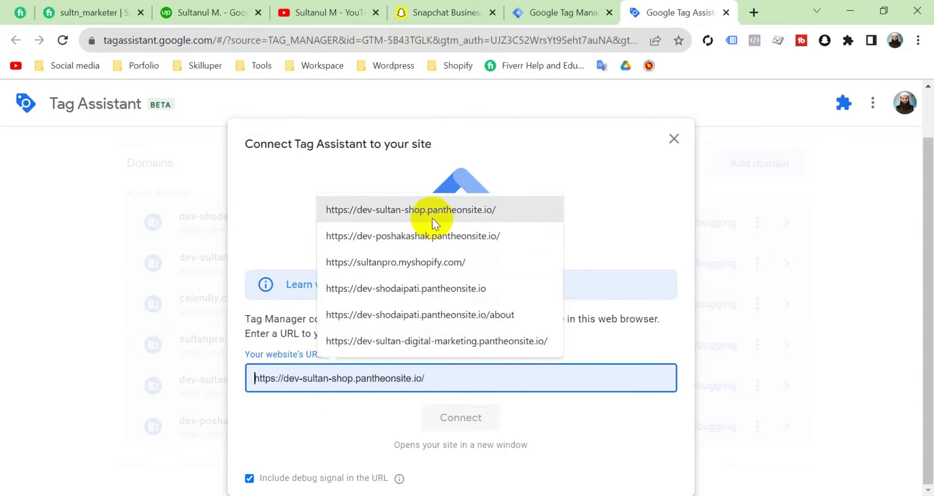
pyautogui.click(414, 288)
pyautogui.click(477, 423)
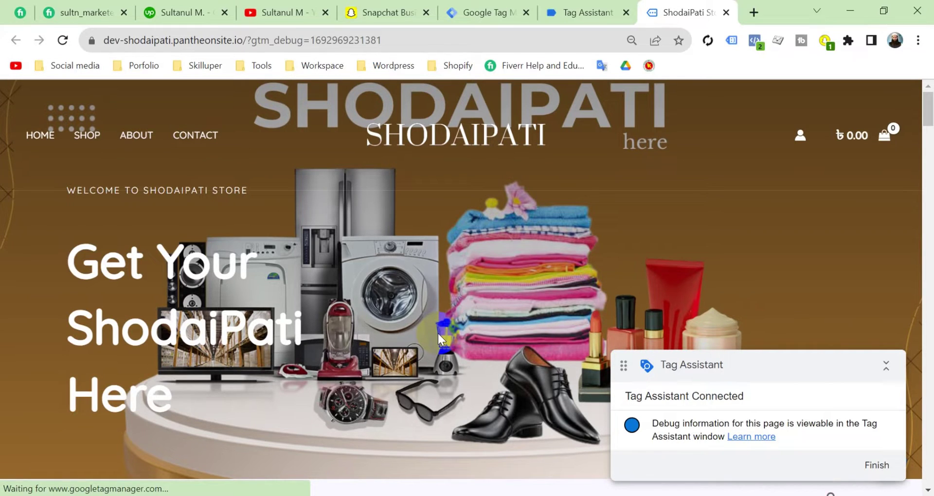
# Step: Open the grey shirt under New Arrivals in the store and continue to the debug session in Tag Assistant
pyautogui.scroll(-8, 438, 333)
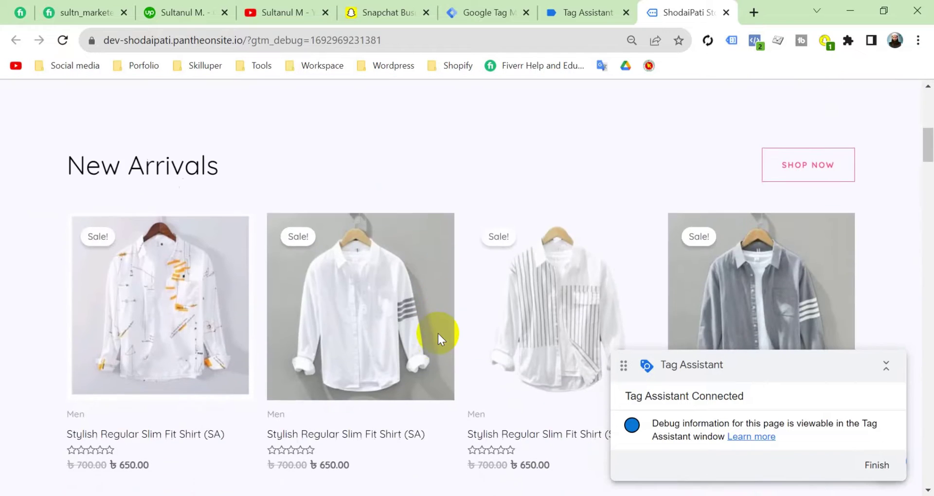
pyautogui.click(830, 246)
pyautogui.click(594, 11)
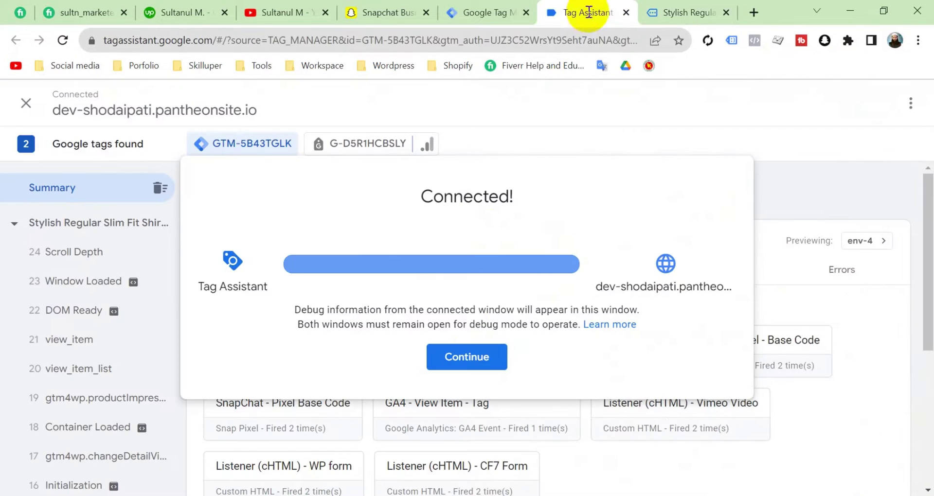
pyautogui.click(465, 352)
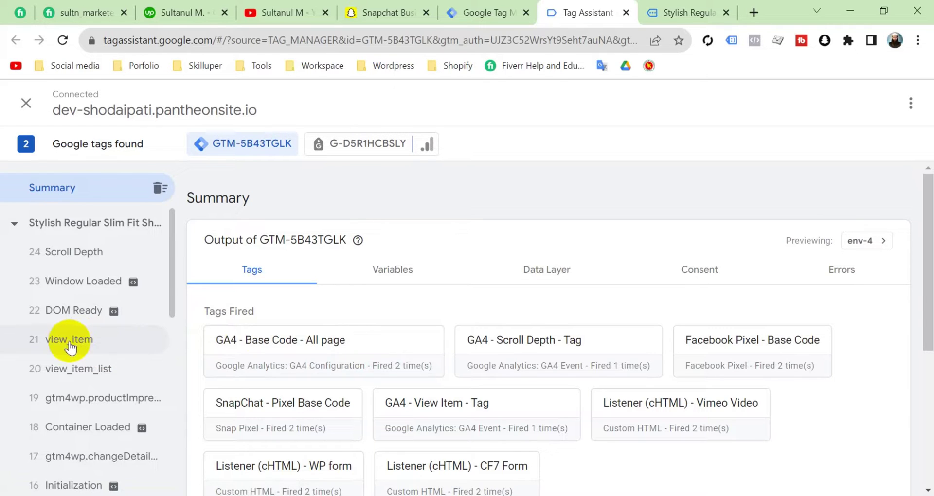
# Step: Examine the Data Layer values of the view_item event, including the customer, cart and ecommerce product data
pyautogui.click(65, 345)
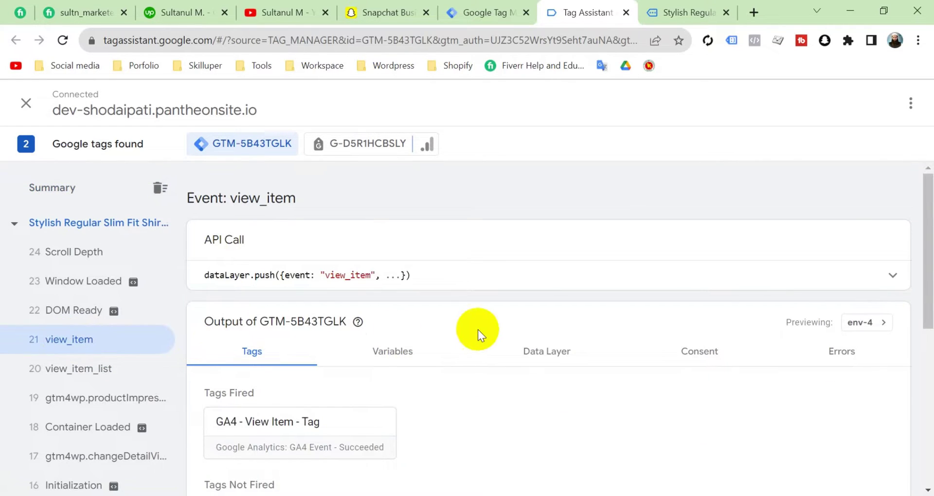
pyautogui.click(521, 360)
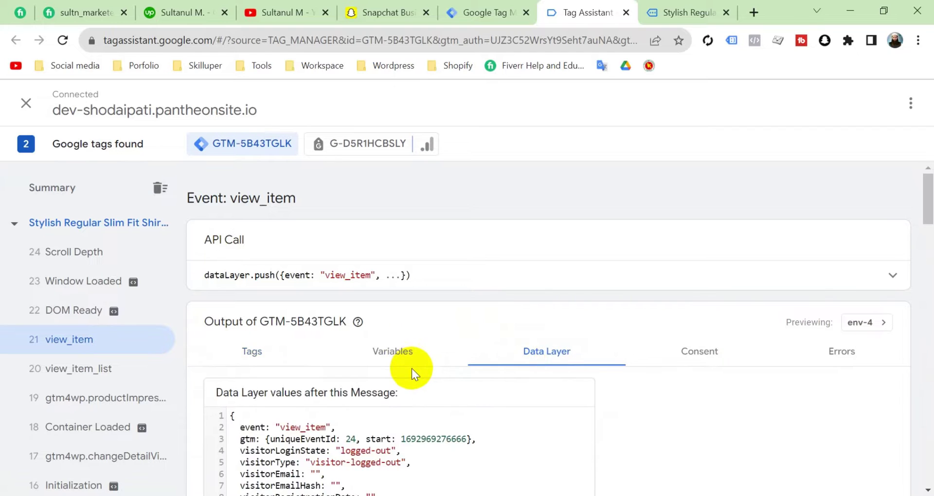
pyautogui.scroll(-13, 411, 369)
pyautogui.scroll(-6, 412, 368)
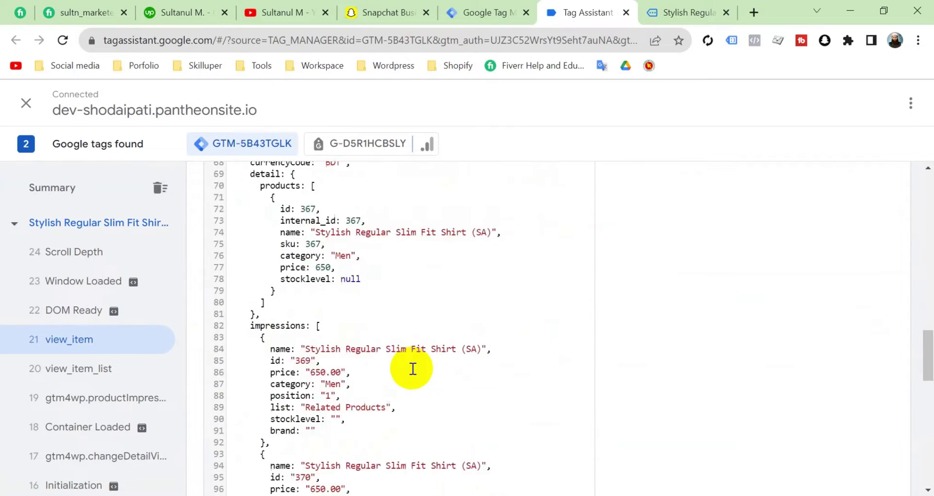
pyautogui.scroll(7, 412, 369)
pyautogui.scroll(2, 412, 369)
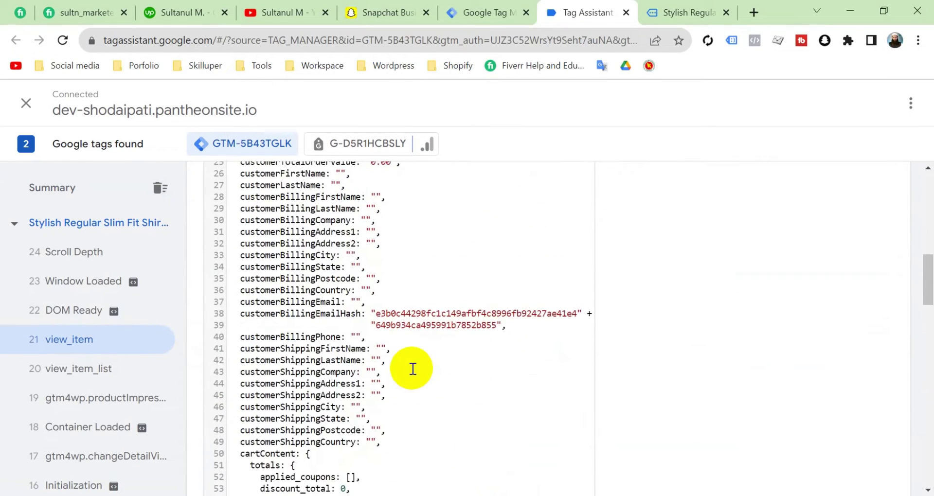
pyautogui.scroll(-6, 412, 368)
pyautogui.scroll(10, 412, 369)
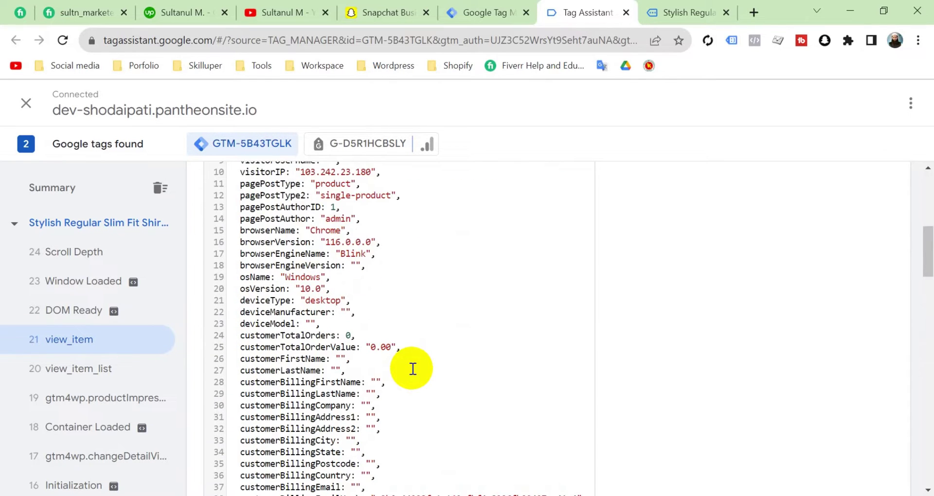
pyautogui.scroll(-20, 412, 368)
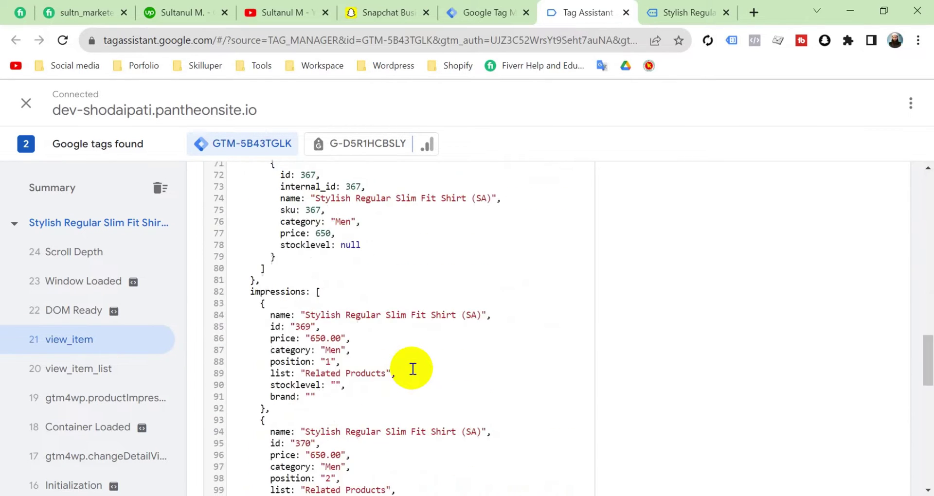
pyautogui.scroll(13, 412, 368)
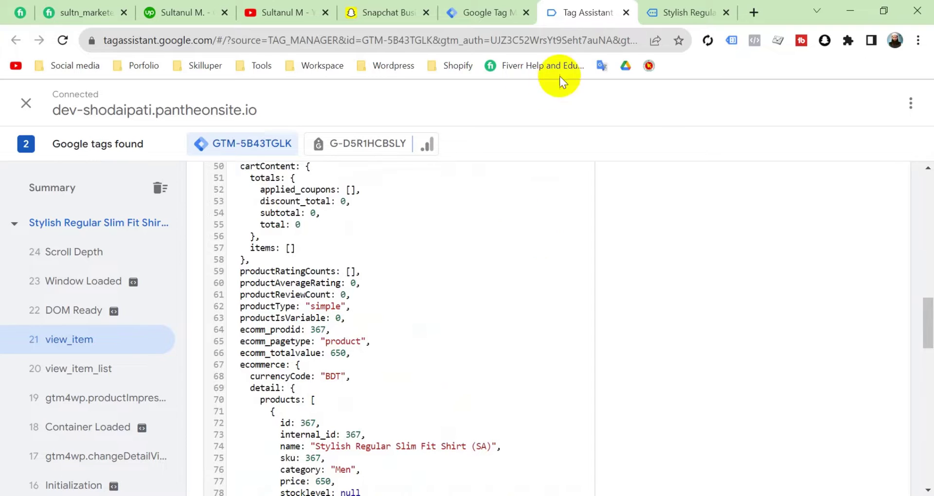
# Step: Switch to Google Tag Manager and examine the container's built-in and user-defined variables, including the SC variables
pyautogui.click(501, 11)
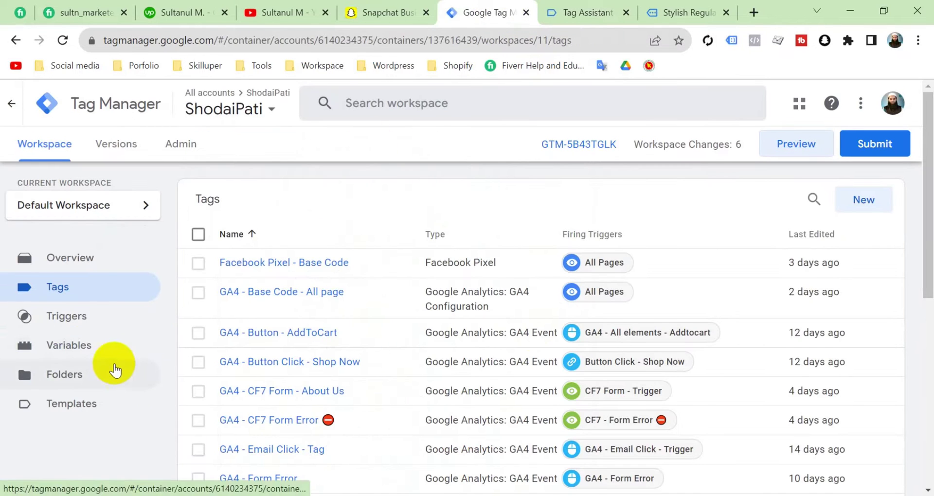
pyautogui.click(78, 348)
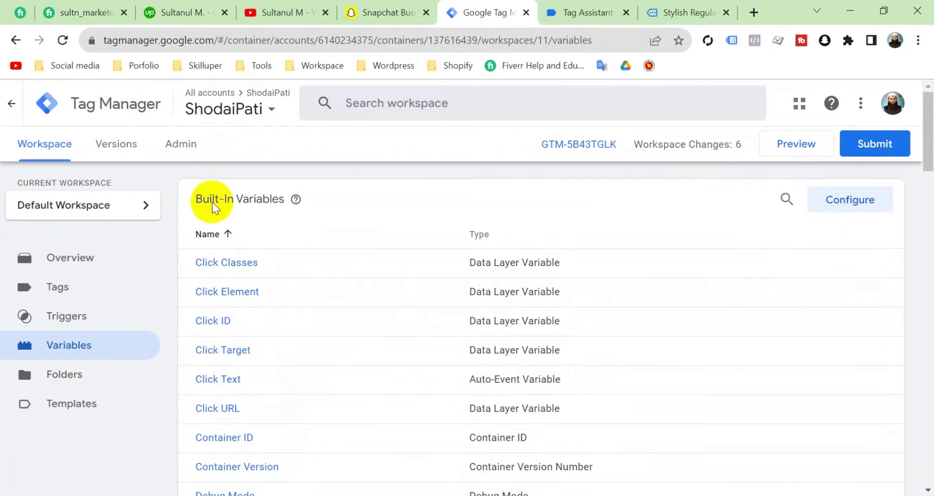
pyautogui.moveTo(295, 199)
pyautogui.scroll(-20, 317, 239)
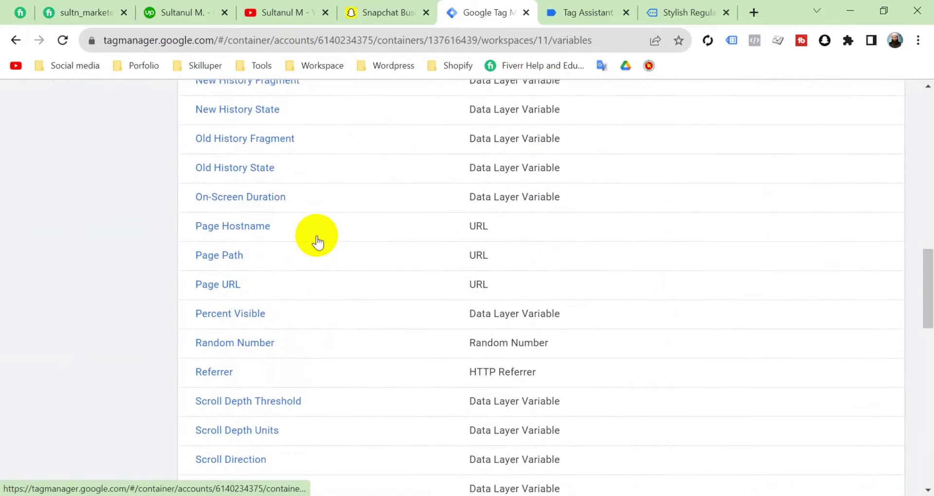
pyautogui.scroll(-5, 316, 238)
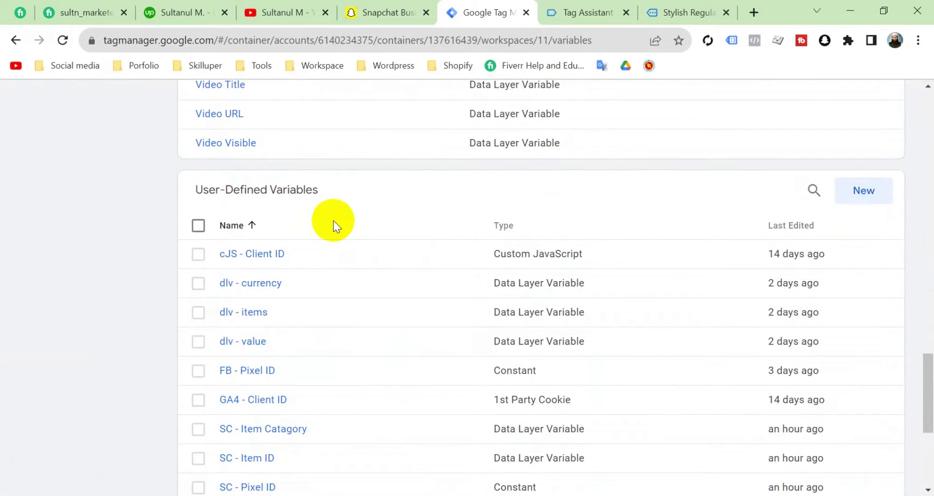
pyautogui.scroll(10, 333, 221)
pyautogui.scroll(-15, 334, 220)
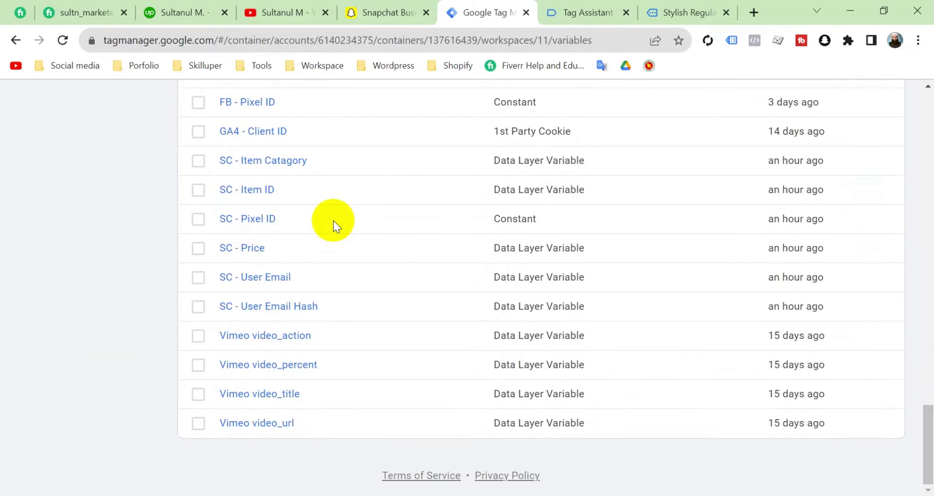
pyautogui.scroll(7, 334, 220)
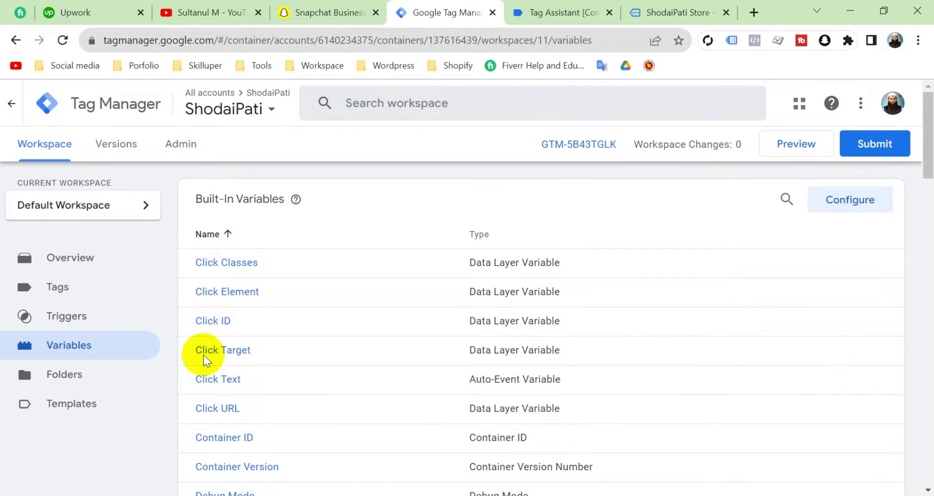
# Step: Review the Snapchat event parameters and the View Content Event list in the Notepad notes, and return to Tag Manager
pyautogui.click(382, 494)
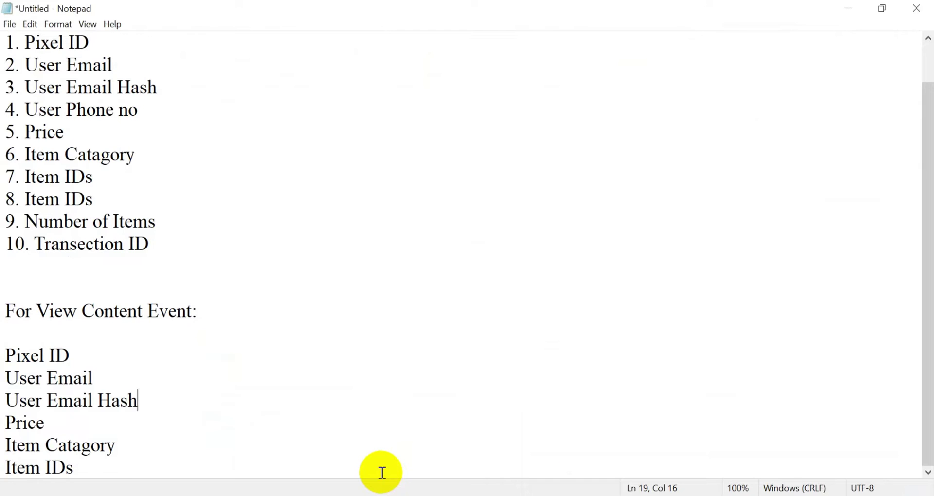
pyautogui.scroll(1, 139, 285)
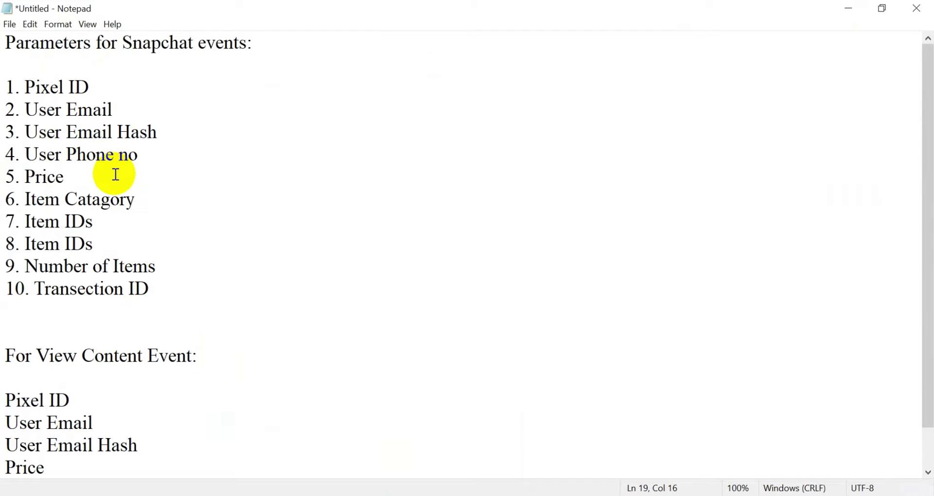
pyautogui.scroll(-1, 167, 358)
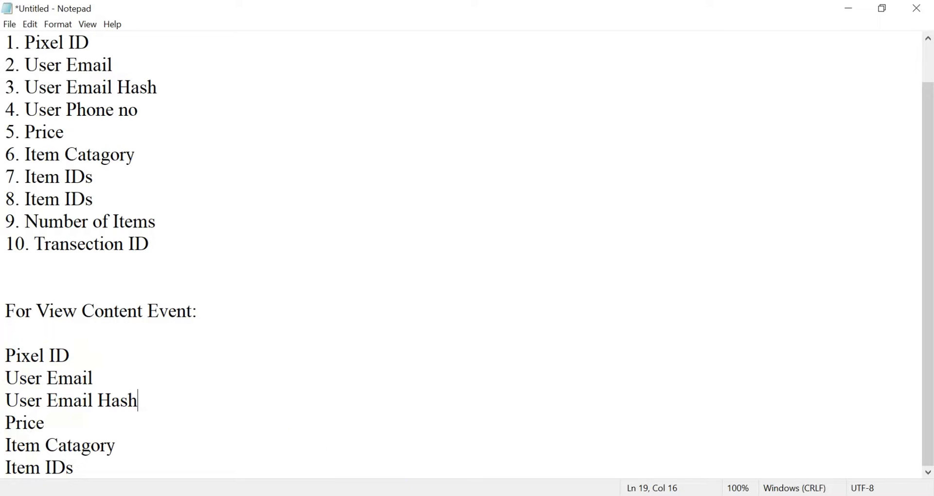
pyautogui.moveTo(362, 495)
pyautogui.hotkey('alt', 'Tab')
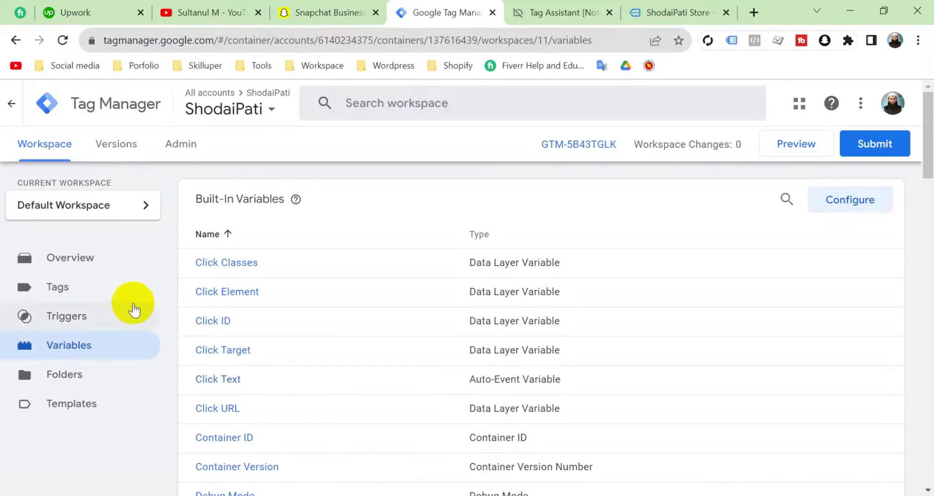
# Step: Start a new user-defined variable and name it SC - Pixel ID
pyautogui.scroll(-7, 397, 335)
pyautogui.scroll(-15, 397, 335)
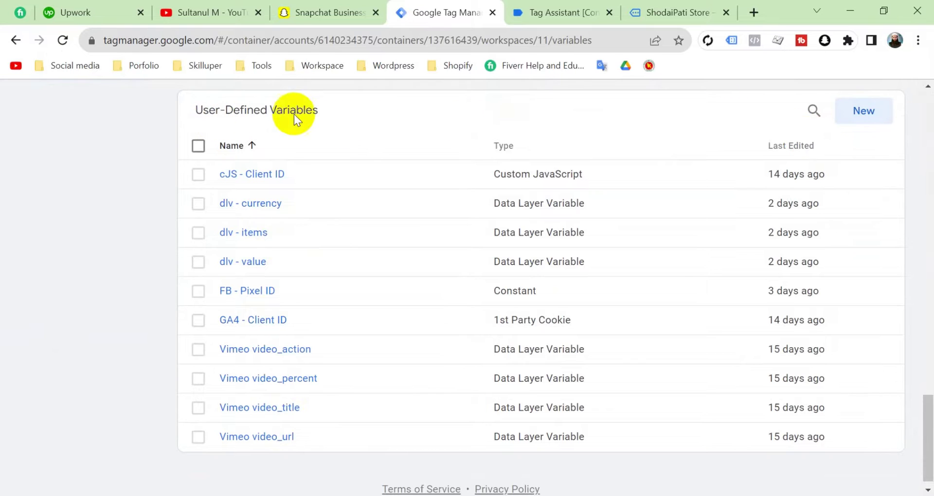
pyautogui.click(878, 119)
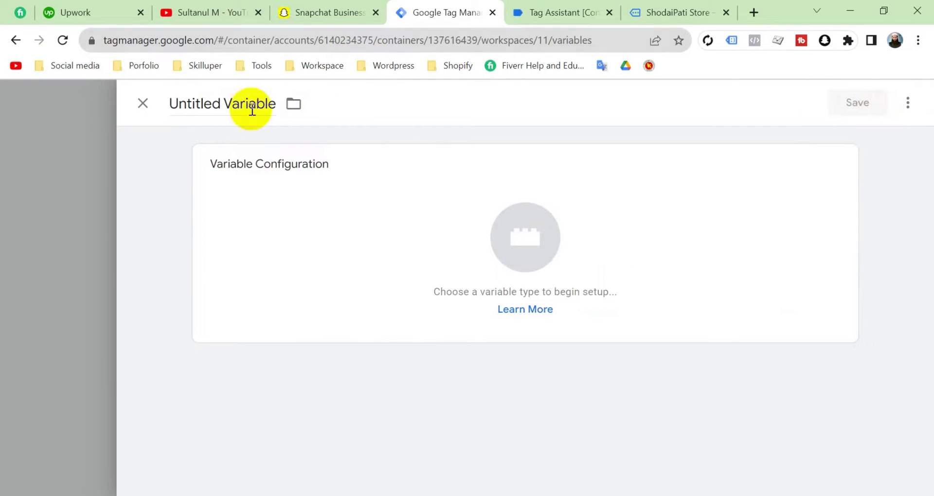
pyautogui.doubleClick(235, 102)
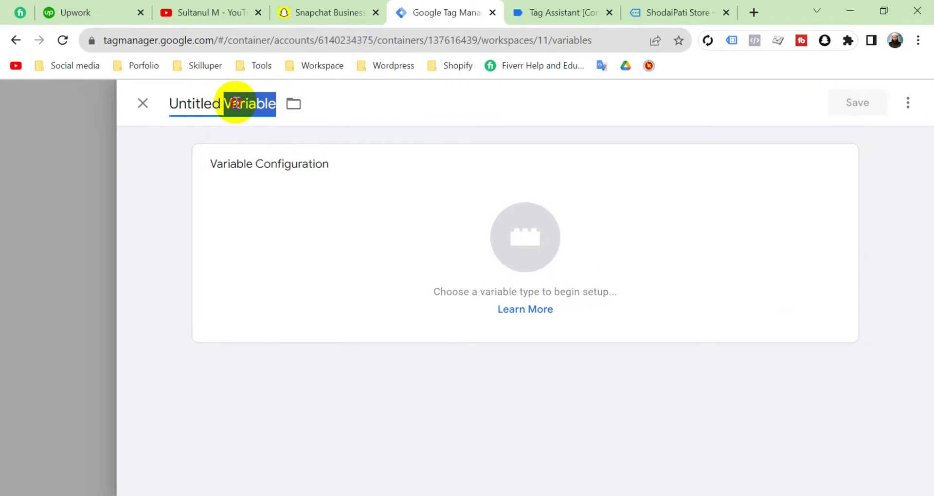
pyautogui.moveTo(236, 102); pyautogui.dragTo(219, 103)
pyautogui.write('SC - Pi')
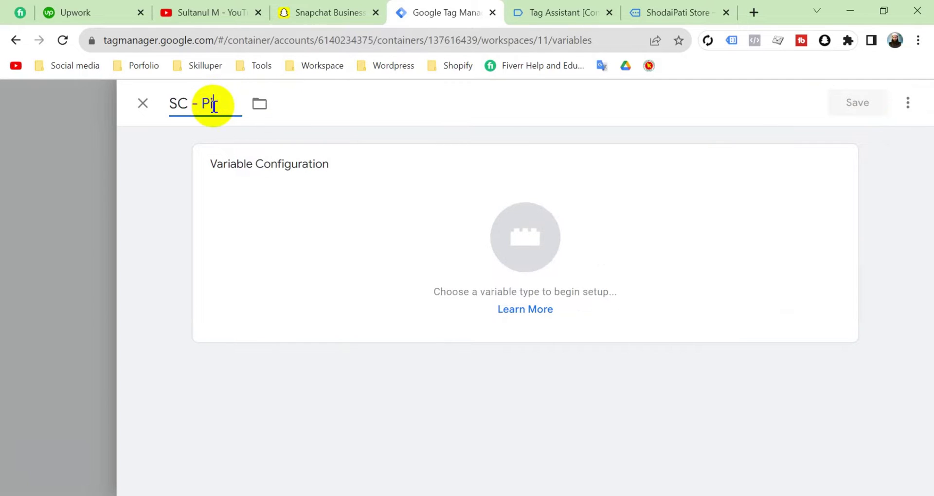
pyautogui.write('xel ID')
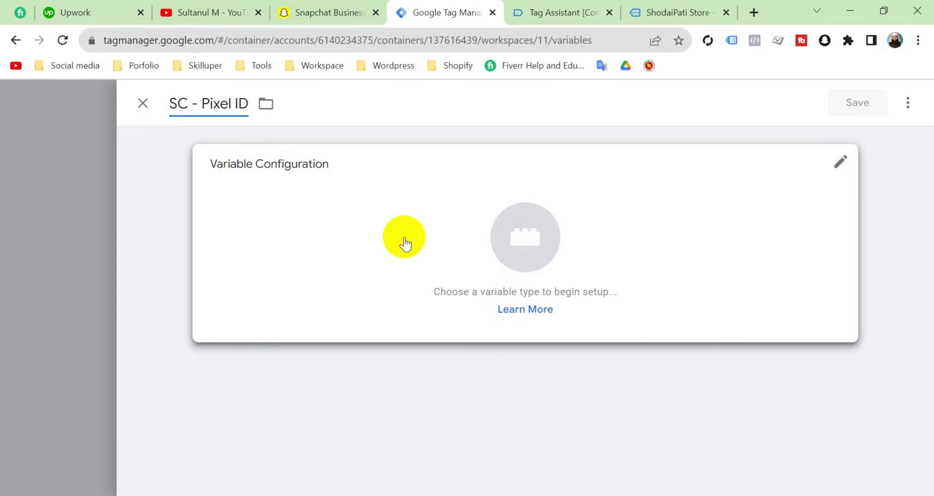
# Step: Make SC - Pixel ID a Constant variable and open its value for editing
pyautogui.click(506, 240)
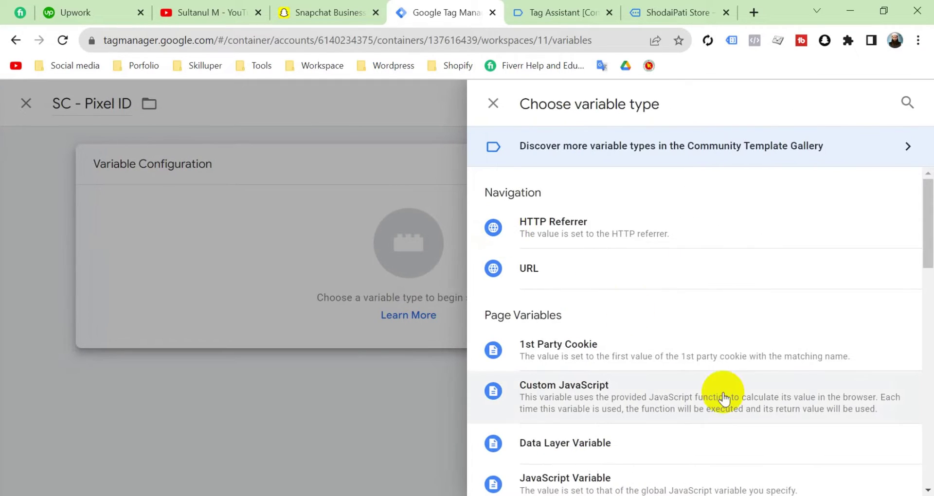
pyautogui.scroll(-5, 723, 397)
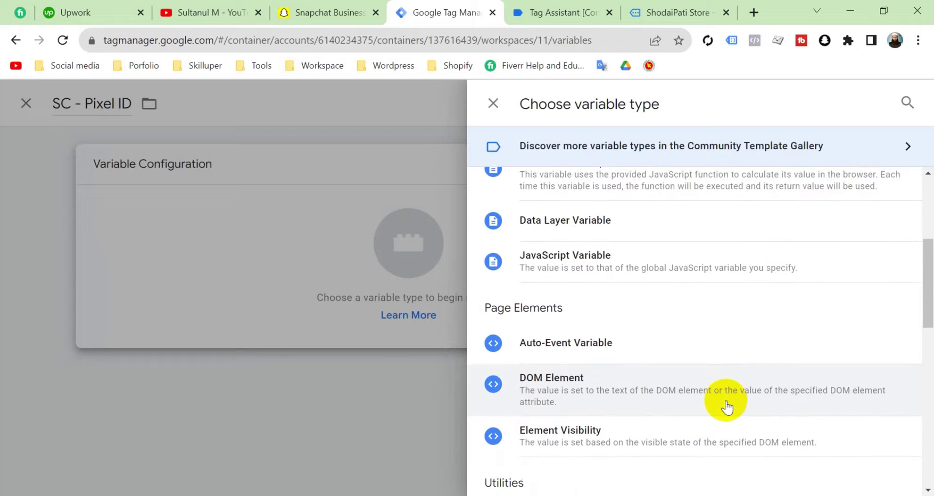
pyautogui.scroll(-5, 725, 406)
pyautogui.click(617, 239)
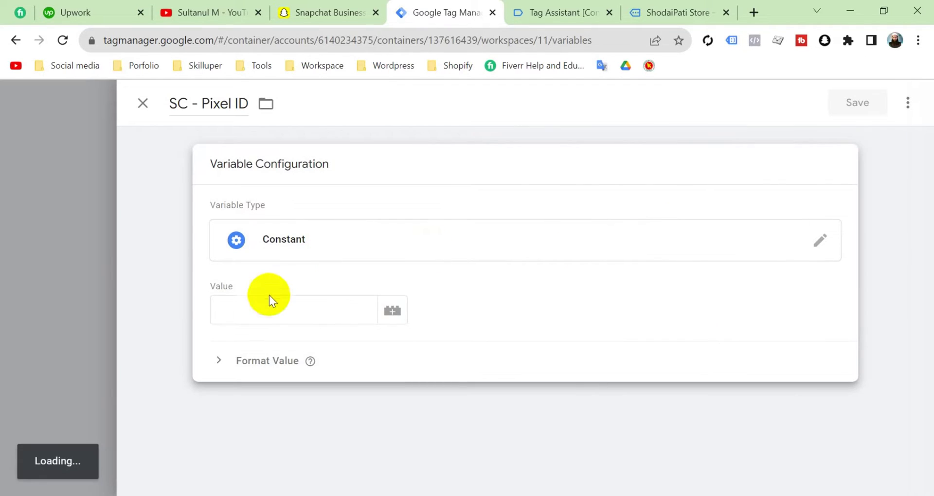
pyautogui.click(266, 303)
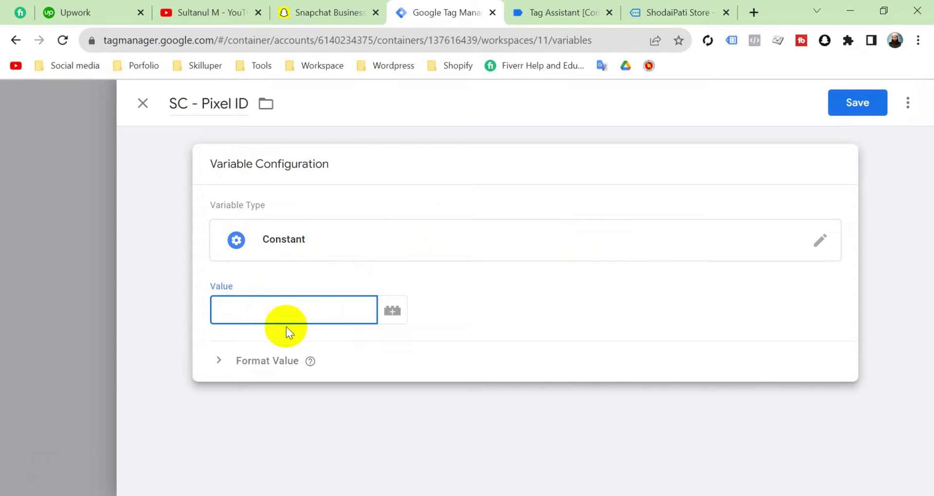
# Step: Copy the ShodaiPati pixel's ID from Snapchat Business, paste it as the constant's value in Tag Manager, and save the variable
pyautogui.click(323, 13)
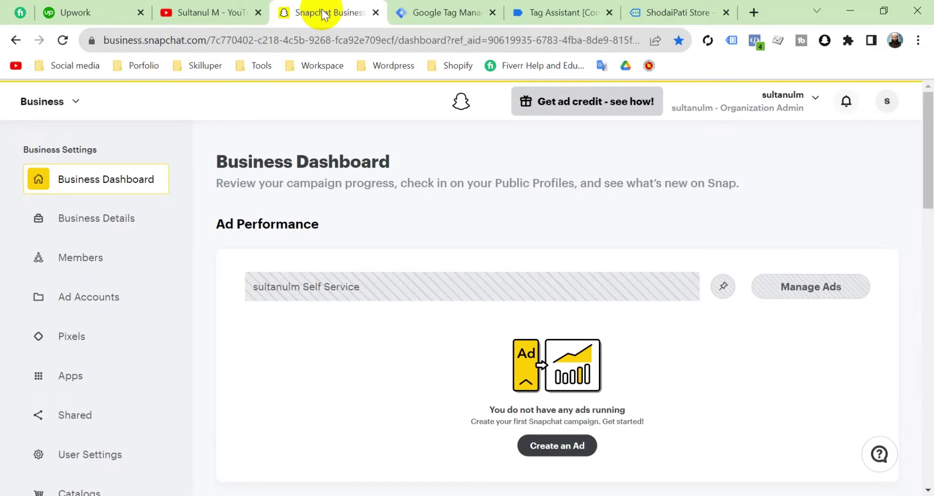
pyautogui.click(80, 343)
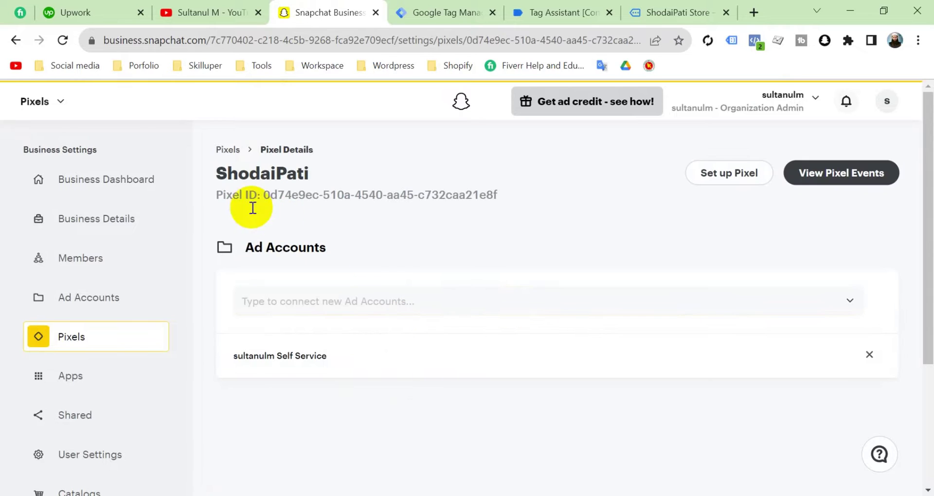
pyautogui.moveTo(264, 194); pyautogui.dragTo(511, 191)
pyautogui.hotkey('ctrl', 'c')
pyautogui.hotkey('ctrl', 'Tab')
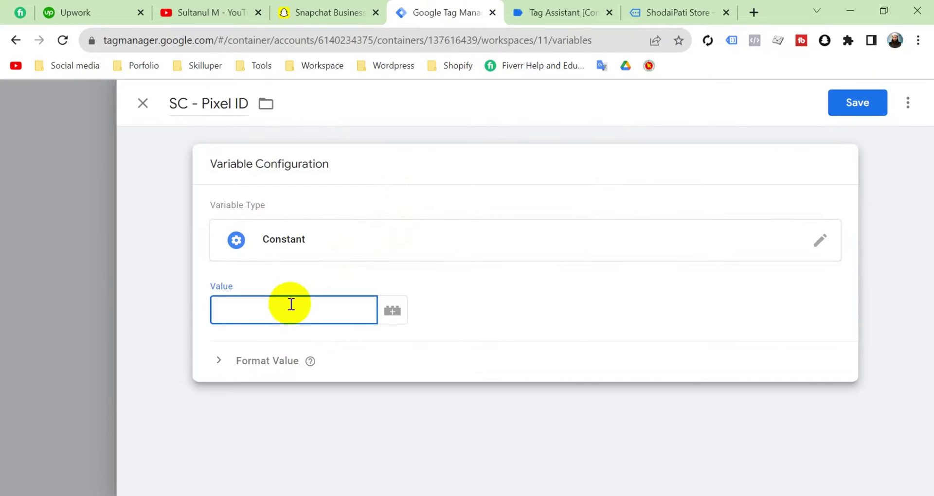
pyautogui.hotkey('ctrl', 'v')
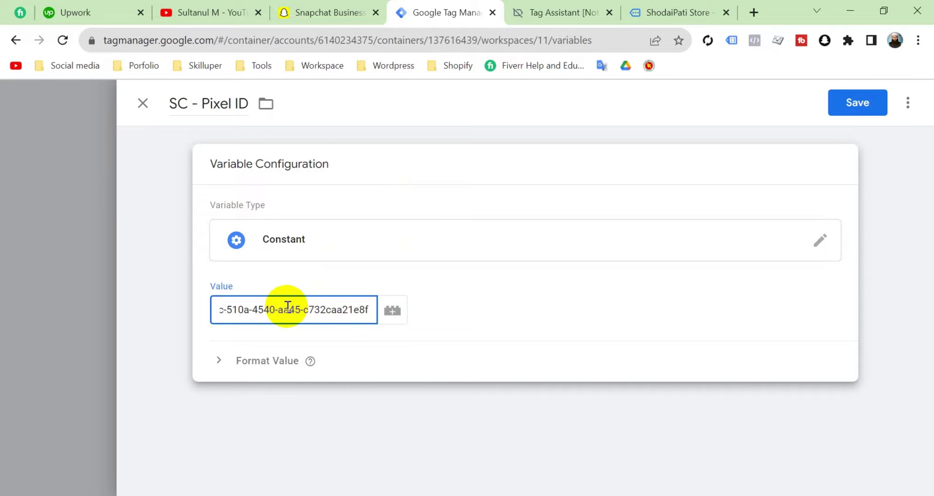
pyautogui.click(856, 102)
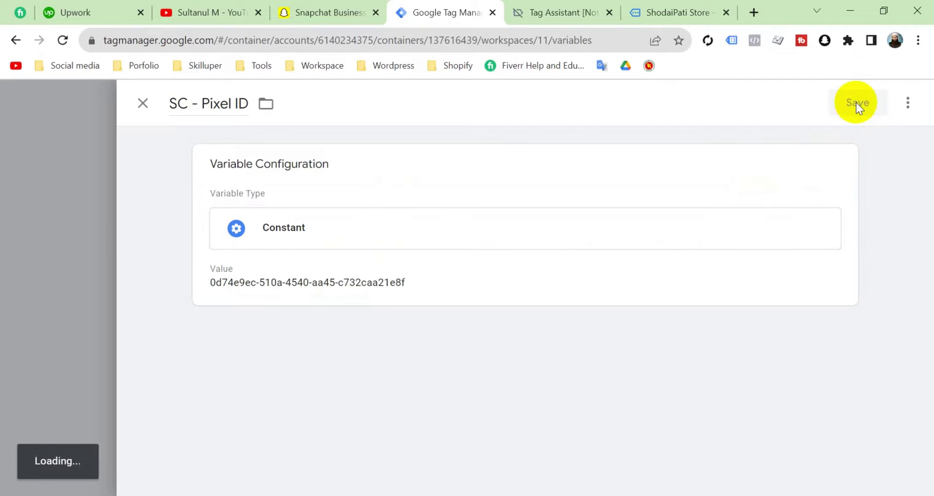
# Step: Consult the View Content Event parameters in the untitled Notepad file and return to the user-defined variables in Tag Manager
pyautogui.scroll(7, 516, 268)
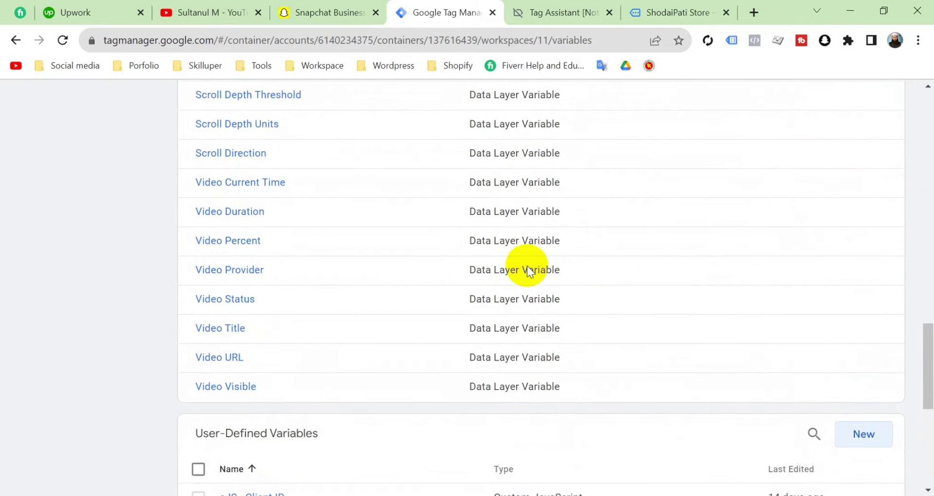
pyautogui.scroll(-5, 573, 366)
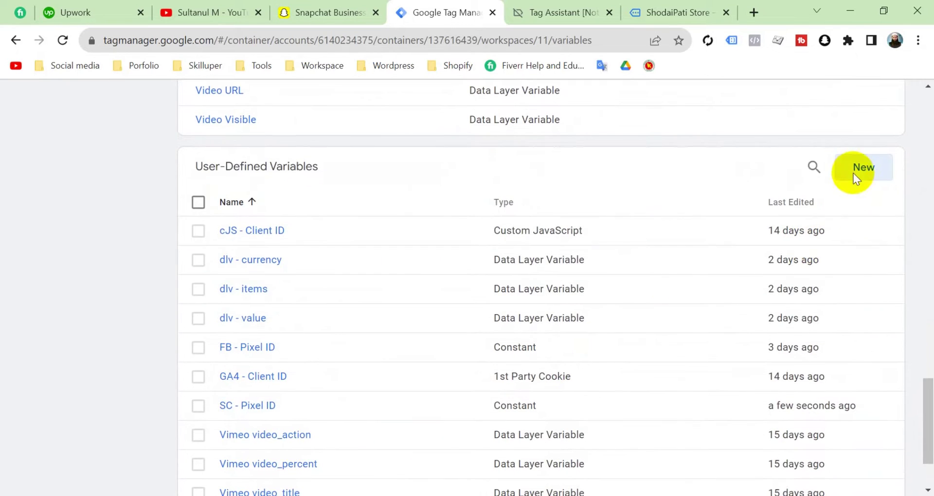
pyautogui.moveTo(394, 491)
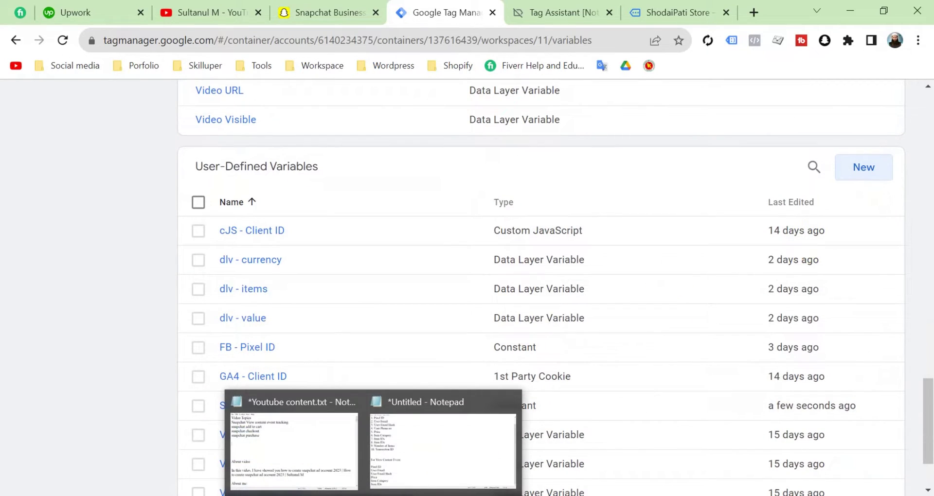
pyautogui.click(433, 451)
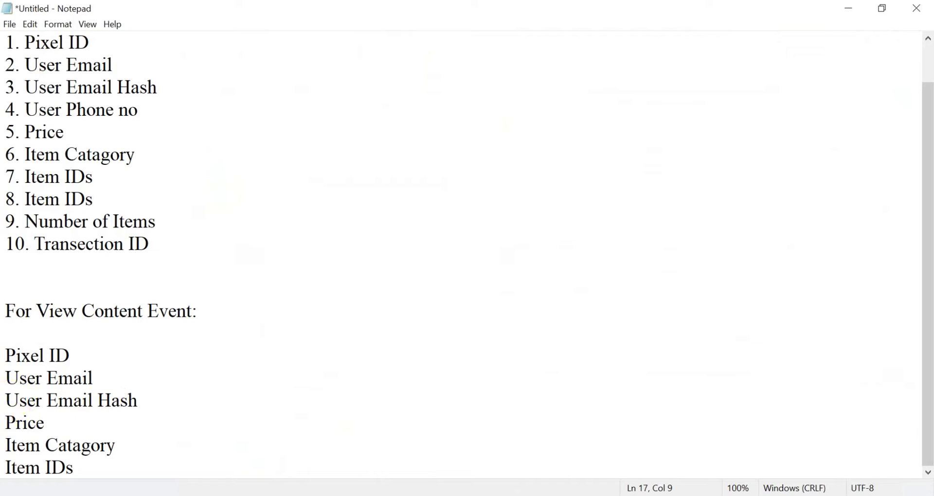
pyautogui.hotkey('alt', 'Tab')
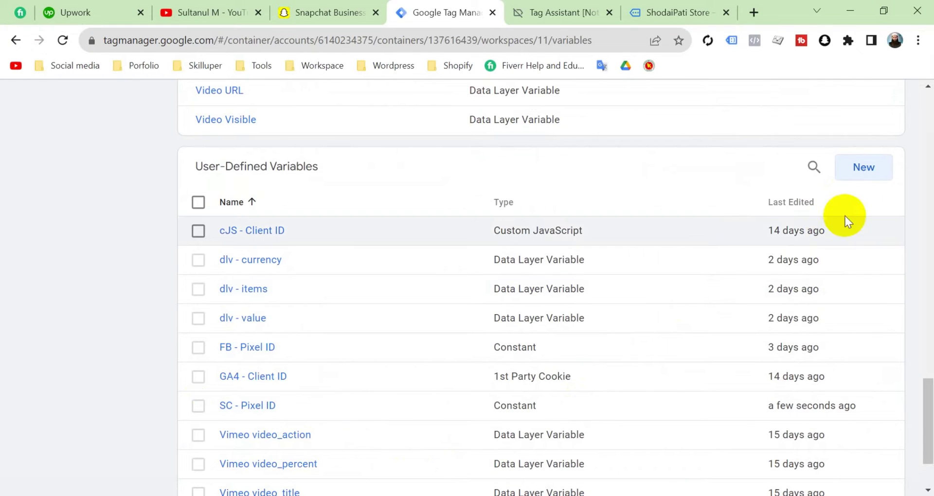
# Step: Start a new user-defined variable named SC - User Email and open the choice of variable types
pyautogui.click(866, 167)
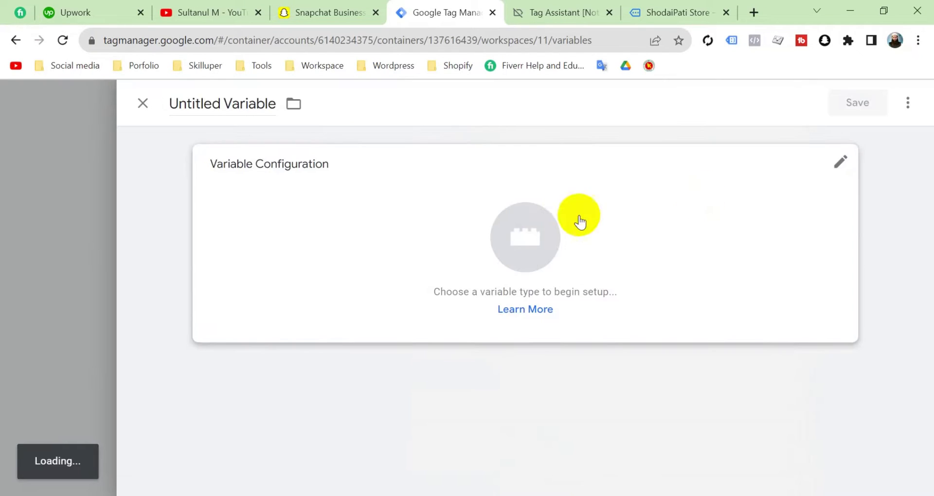
pyautogui.click(208, 102)
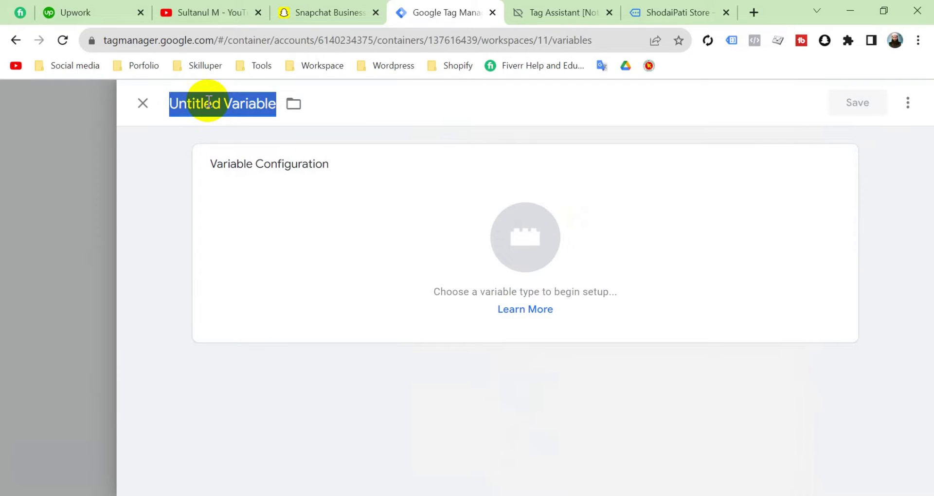
pyautogui.write('SC')
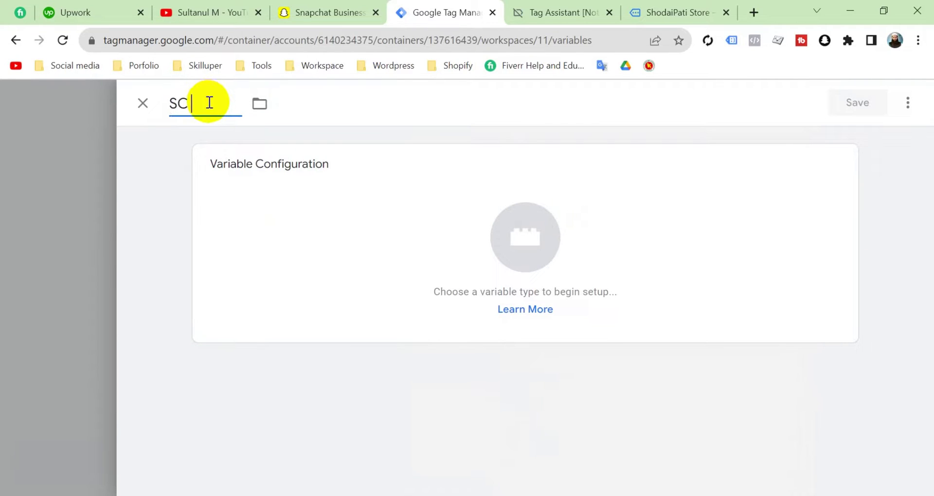
pyautogui.write(' - User Email')
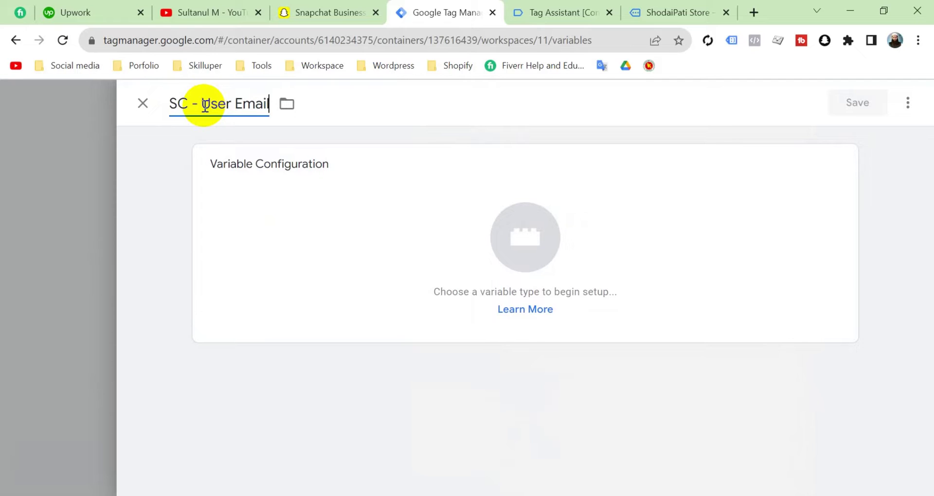
pyautogui.click(592, 268)
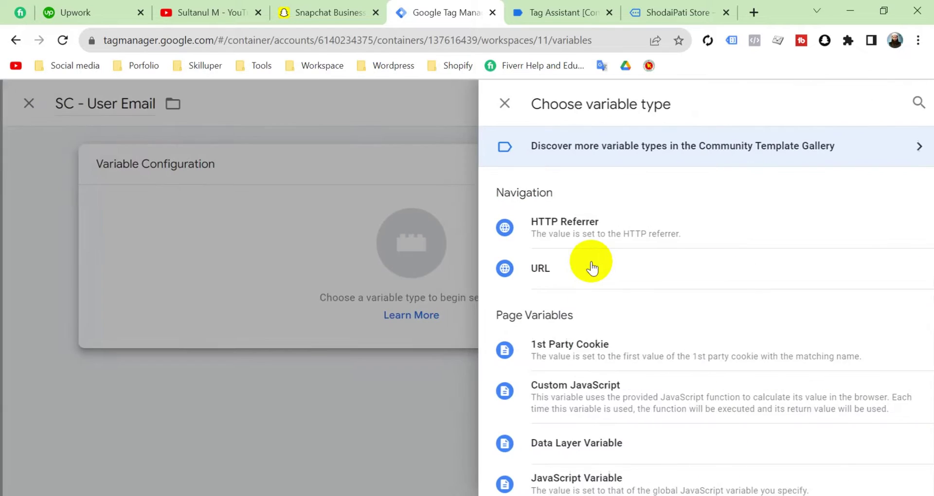
pyautogui.scroll(-2, 648, 433)
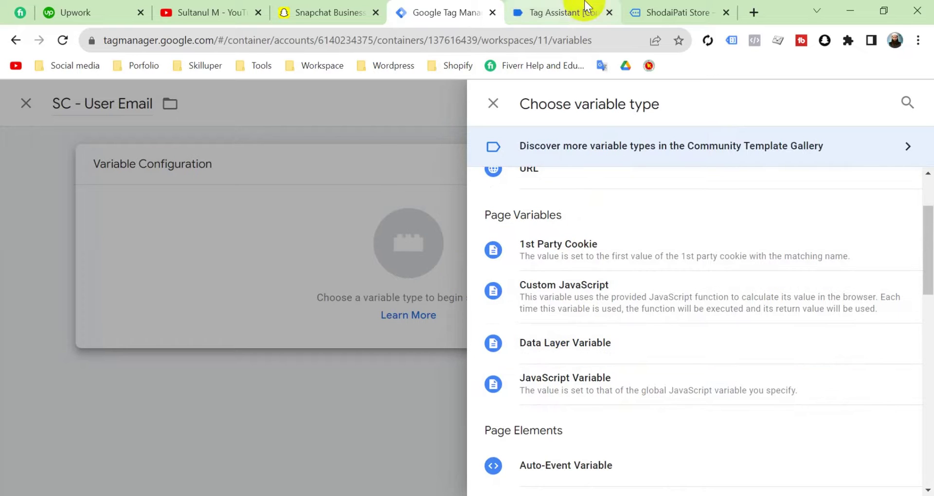
# Step: Switch to Tag Assistant and copy the visitorEmail key from the view_item event's data layer values
pyautogui.click(544, 12)
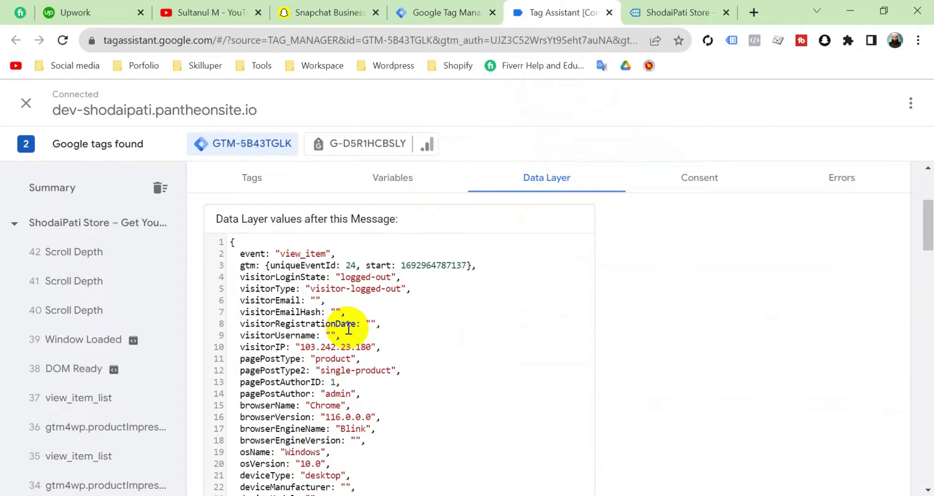
pyautogui.click(662, 11)
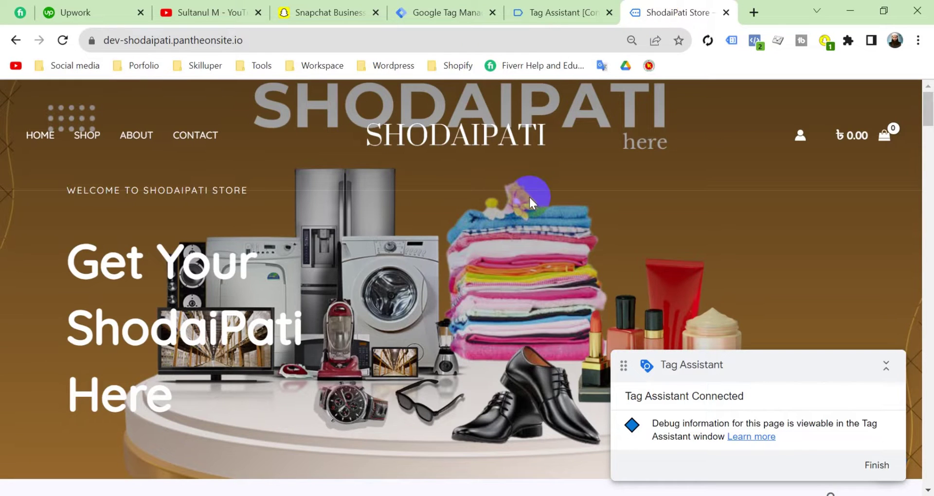
pyautogui.click(555, 15)
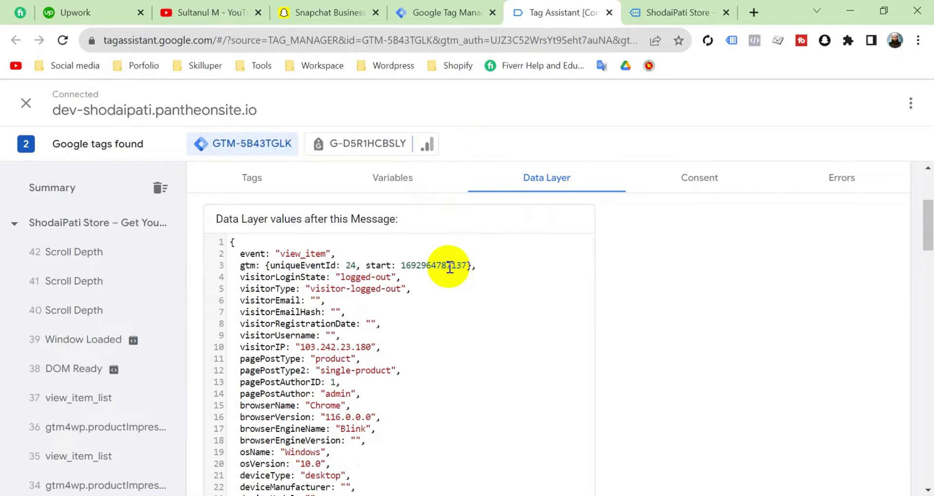
pyautogui.scroll(-12, 397, 333)
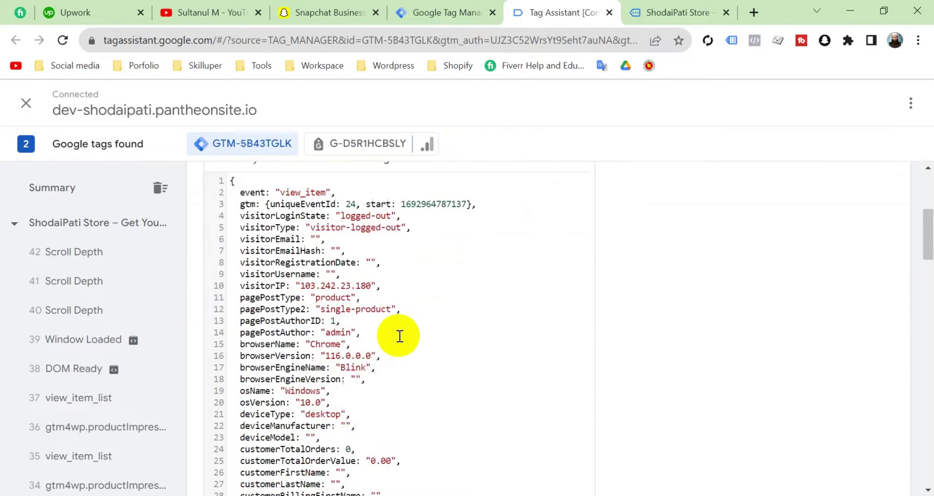
pyautogui.scroll(12, 397, 336)
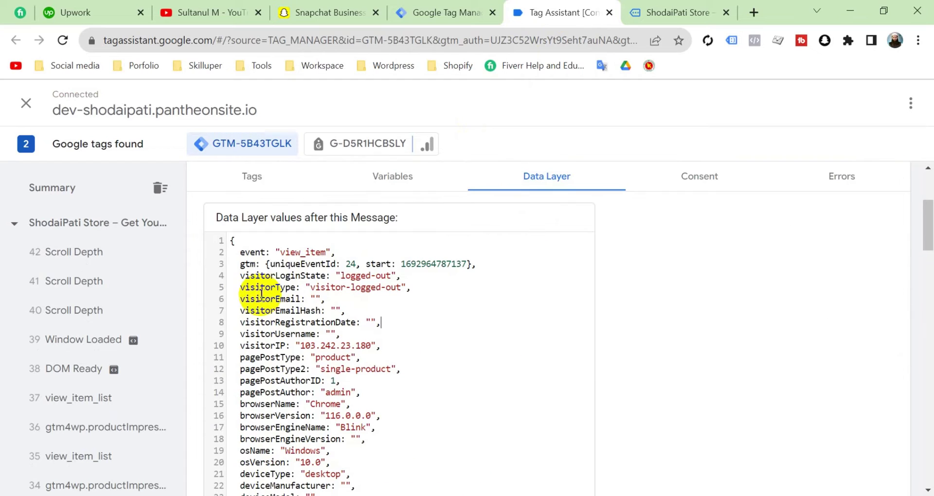
pyautogui.doubleClick(267, 299)
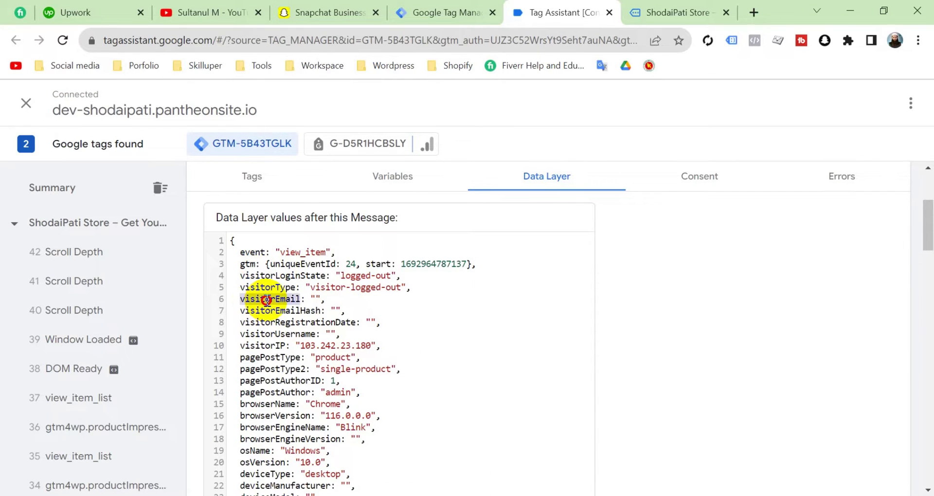
# Step: In Tag Manager, configure SC - User Email as a Data Layer Variable named visitorEmail and save it
pyautogui.hotkey('ctrl', 'shift', 'Tab')
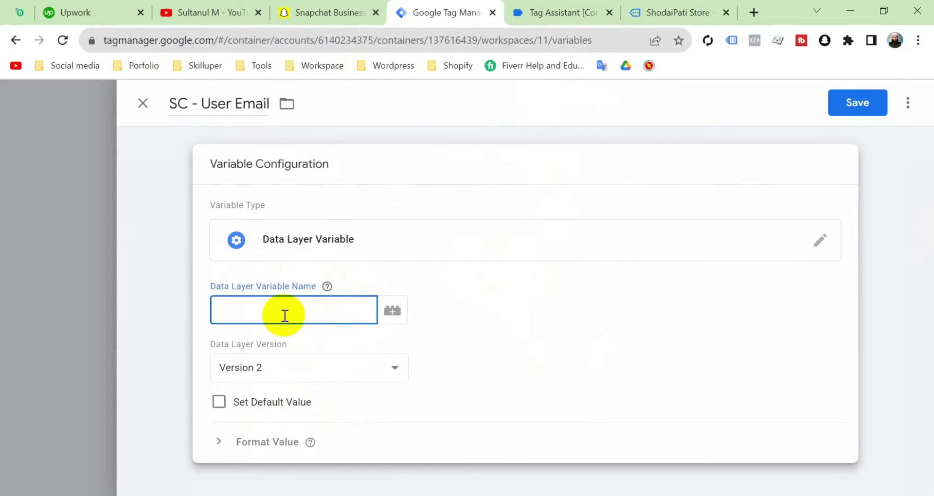
pyautogui.click(880, 199)
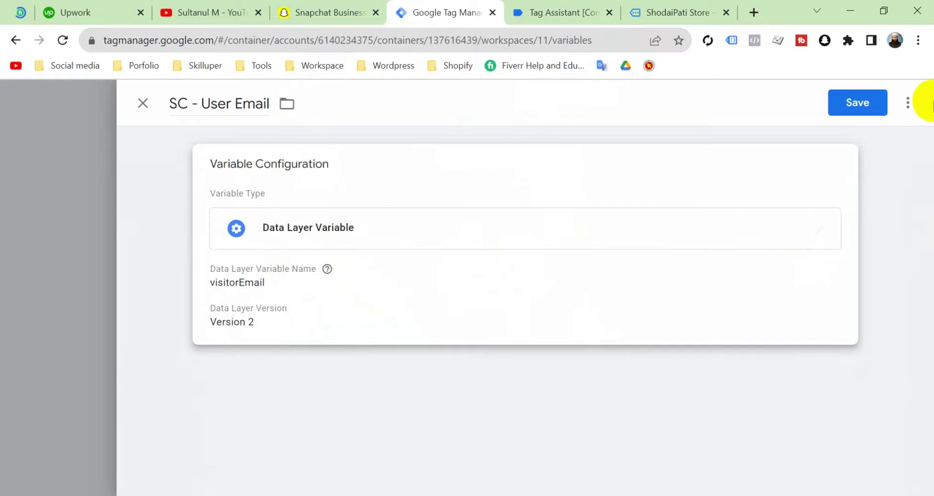
pyautogui.click(865, 104)
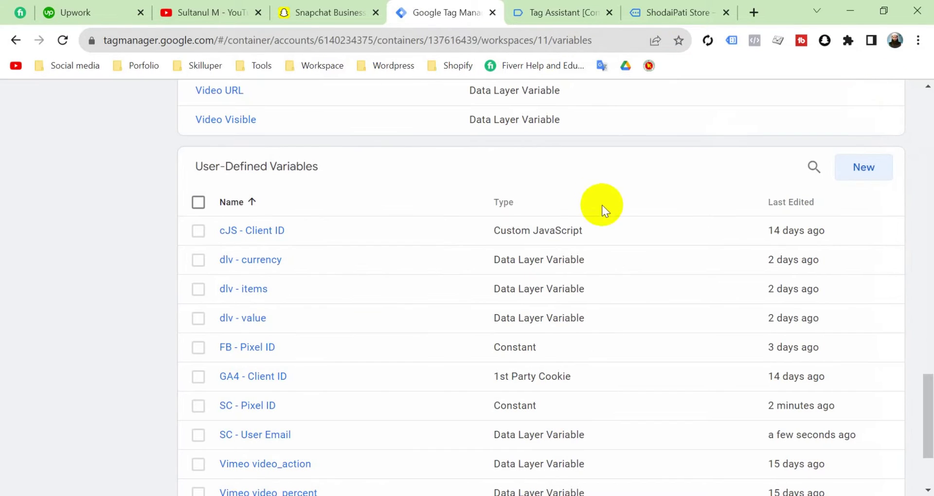
# Step: Start another user-defined variable named SC - User Email Hash and make it a Data Layer Variable
pyautogui.click(857, 170)
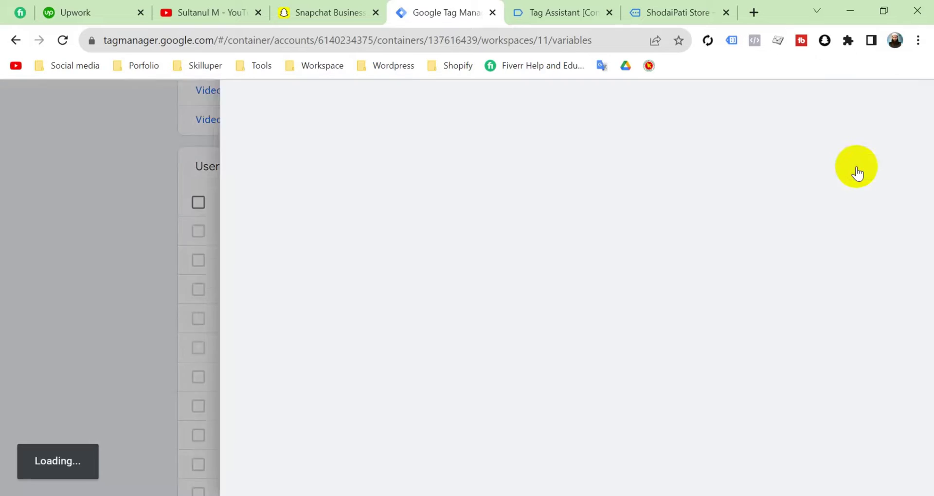
pyautogui.click(236, 101)
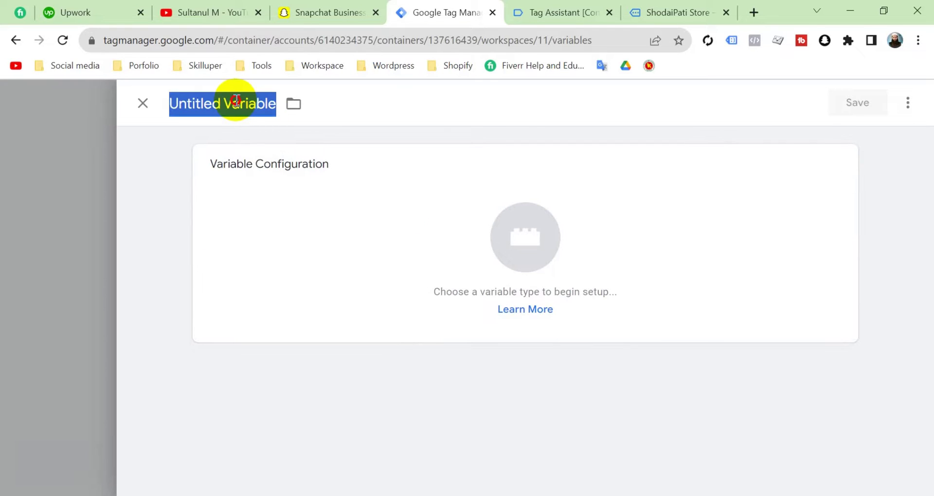
pyautogui.write('SC - User Email Hash')
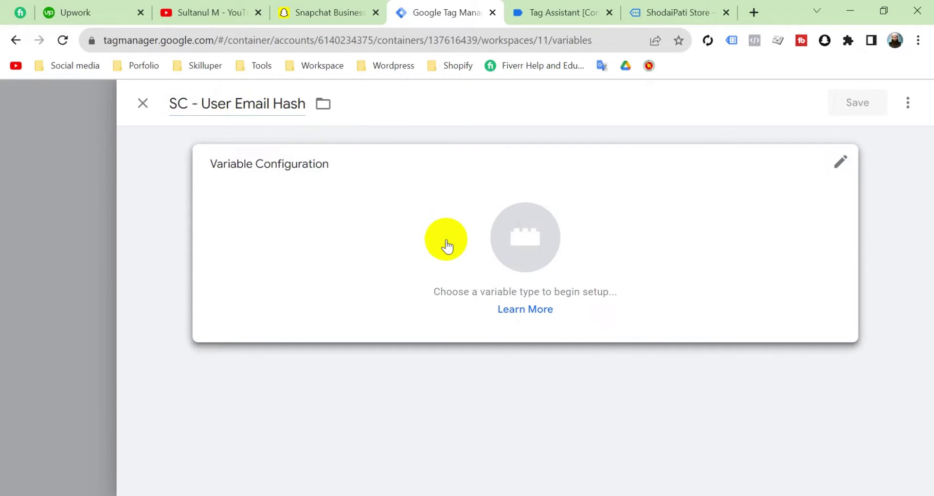
pyautogui.click(446, 247)
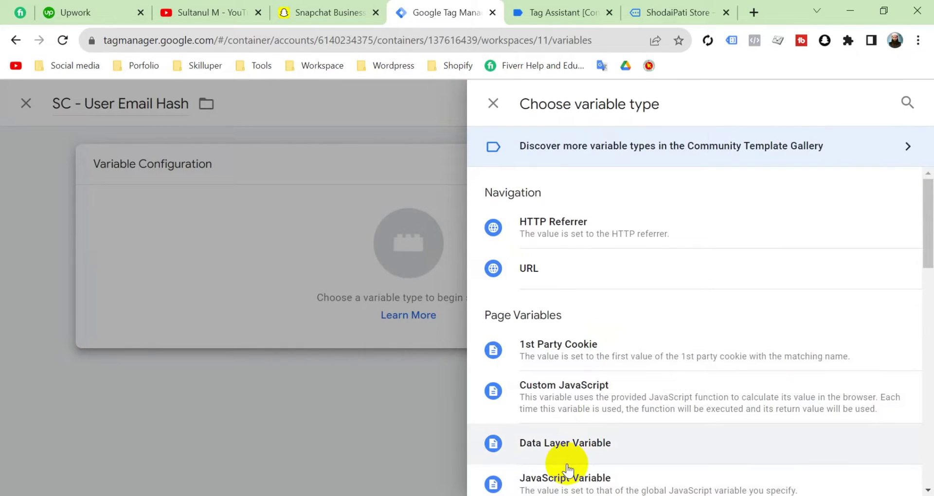
pyautogui.click(566, 462)
pyautogui.click(294, 316)
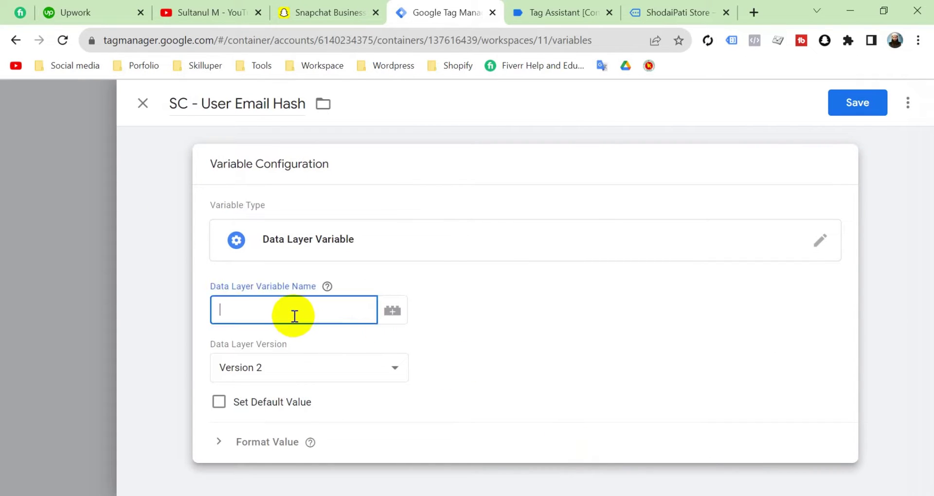
# Step: Copy the visitorEmailHash key from Tag Assistant and paste it as SC - User Email Hash's data layer variable name in Tag Manager
pyautogui.click(559, 10)
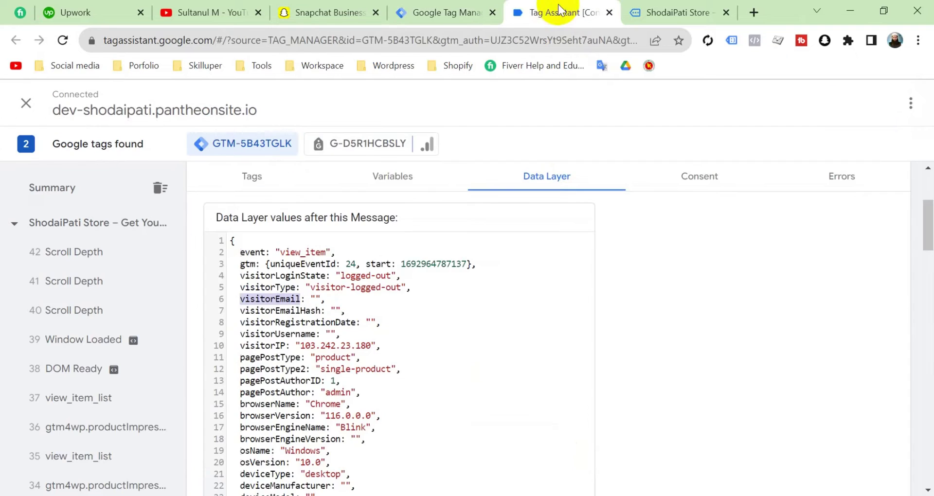
pyautogui.tripleClick(272, 311)
pyautogui.doubleClick(272, 311)
pyautogui.hotkey('ctrl', 'c')
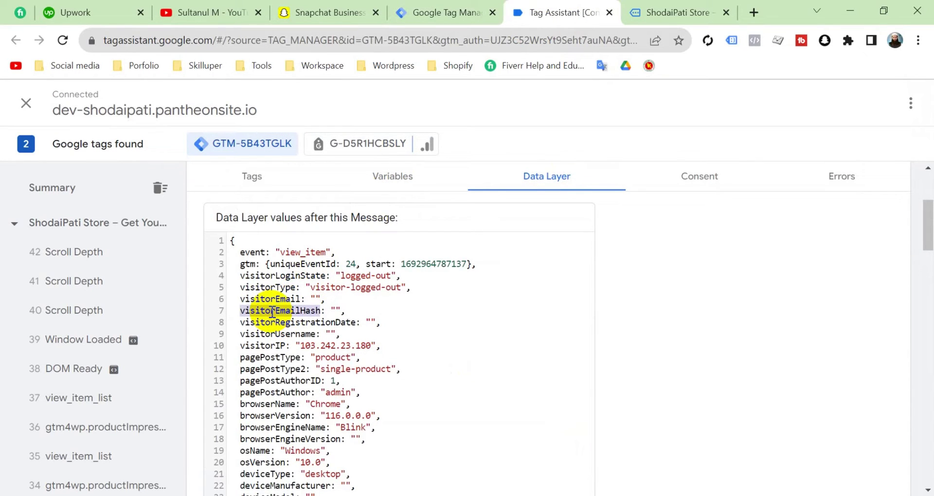
pyautogui.click(427, 12)
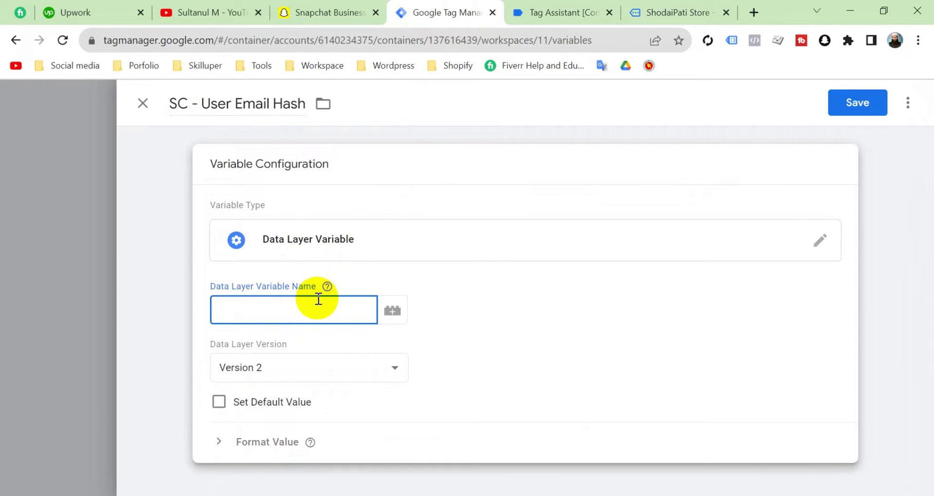
pyautogui.hotkey('ctrl', 'v')
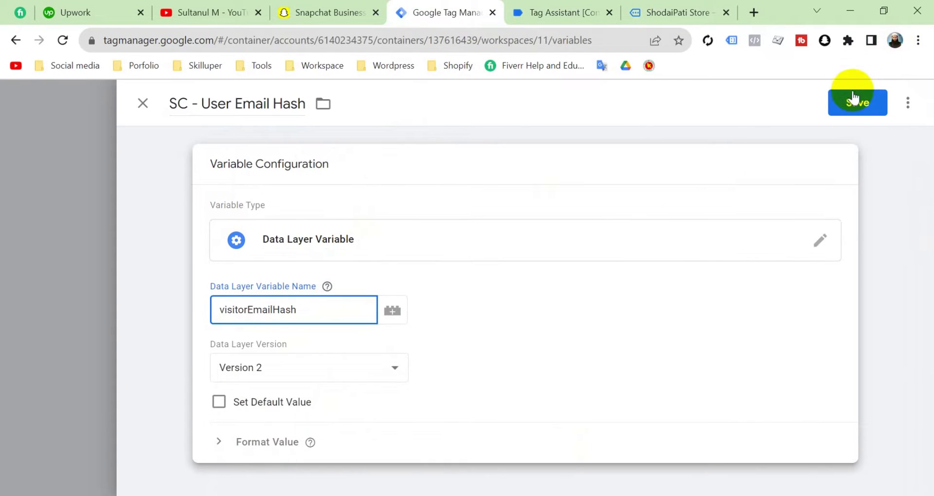
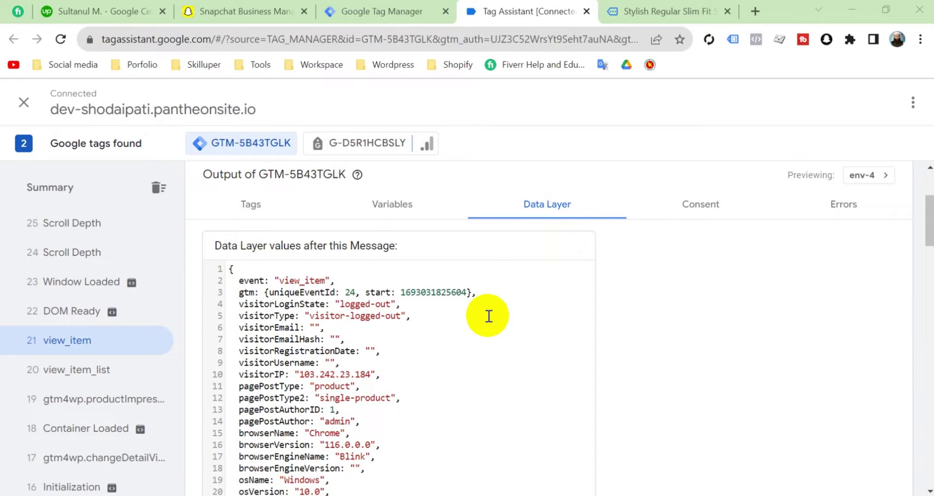
# Step: Copy the ecommerce, items and price keys one after another from the view_item data layer values in Tag Assistant
pyautogui.scroll(-10, 448, 338)
pyautogui.scroll(-2, 448, 338)
pyautogui.scroll(-4, 410, 346)
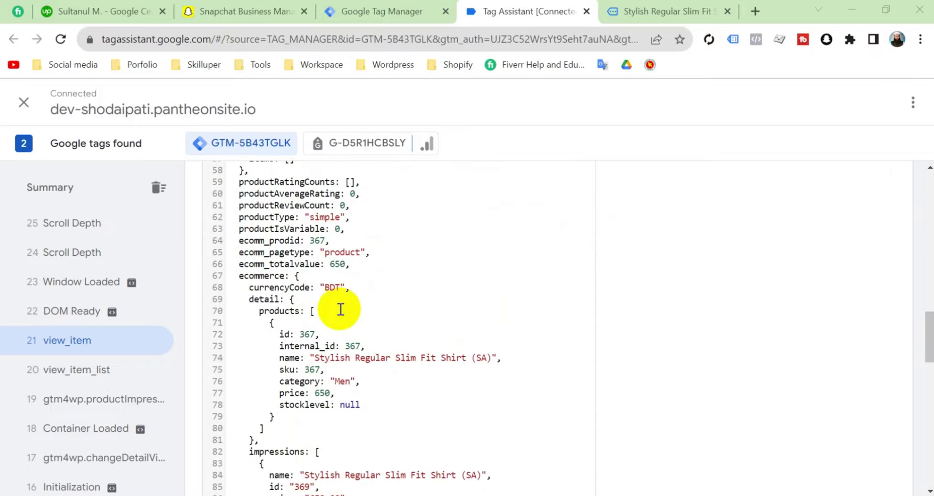
pyautogui.doubleClick(267, 277)
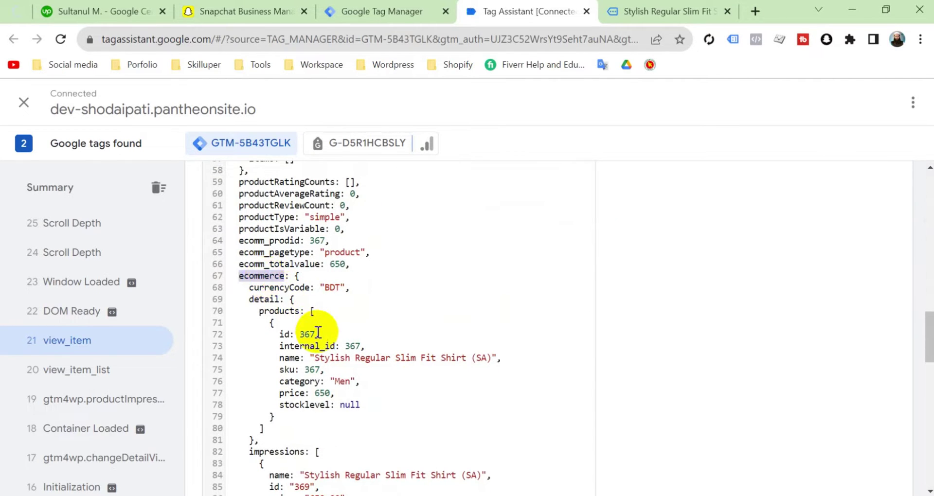
pyautogui.scroll(-12, 314, 334)
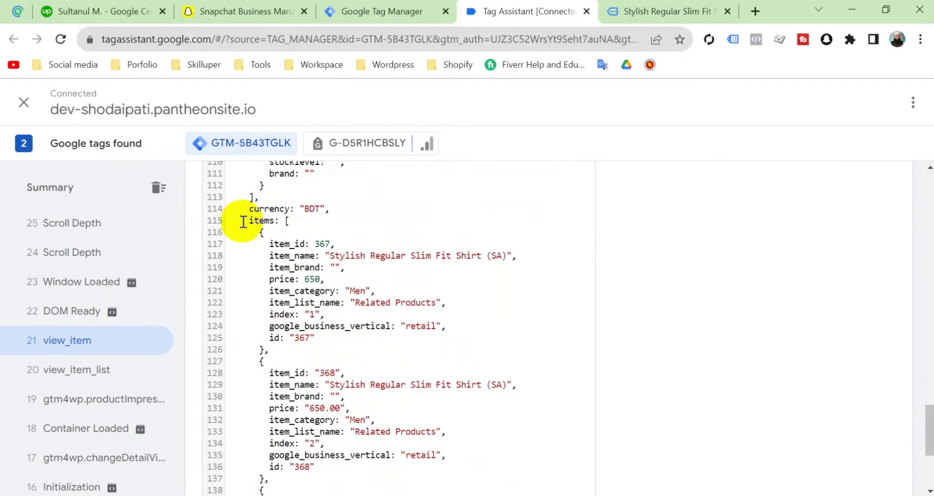
pyautogui.doubleClick(261, 220)
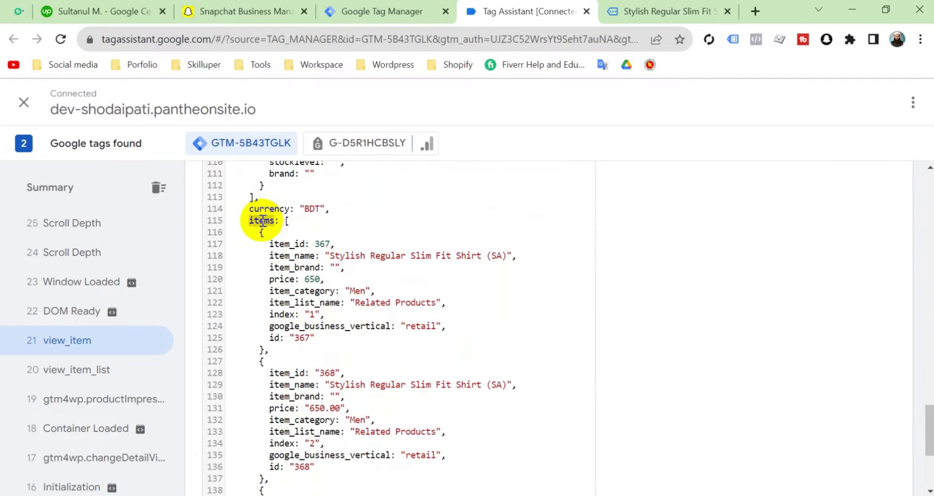
pyautogui.doubleClick(283, 279)
pyautogui.press('super+c')
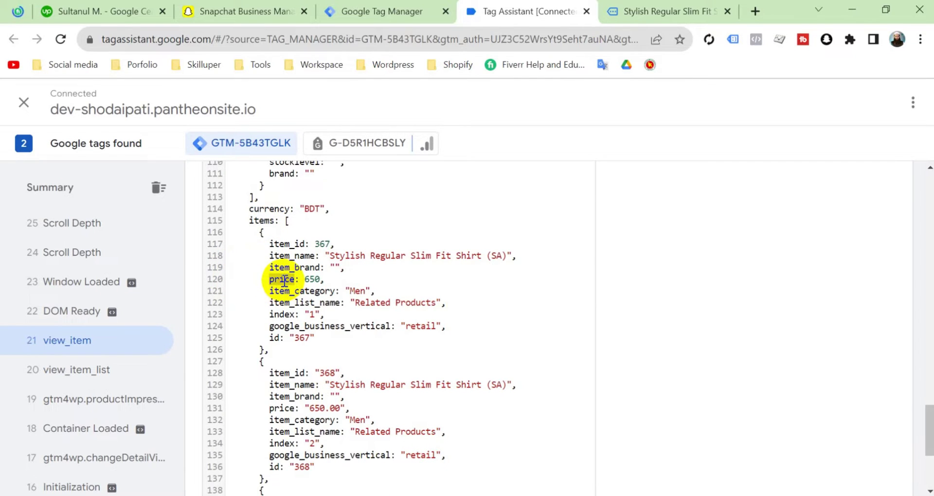
# Step: In Tag Manager, set SC - Price's data layer variable name to ecommerce.items.0.price, using the copied ecommerce, items and price keys
pyautogui.click(392, 16)
pyautogui.scroll(-8, 372, 263)
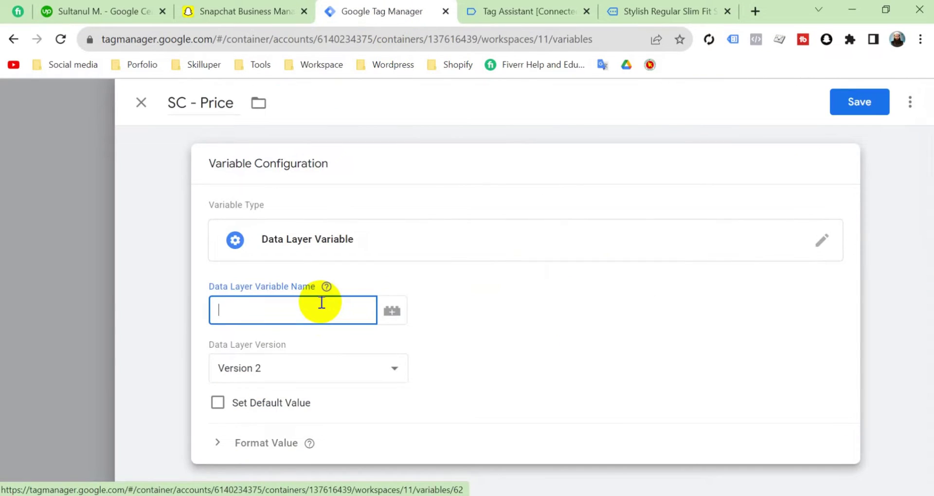
pyautogui.press('super+v')
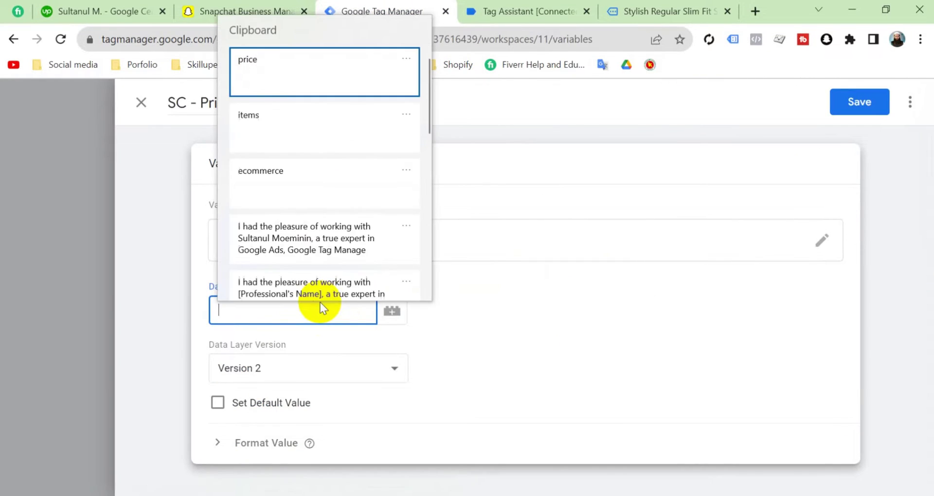
pyautogui.click(284, 166)
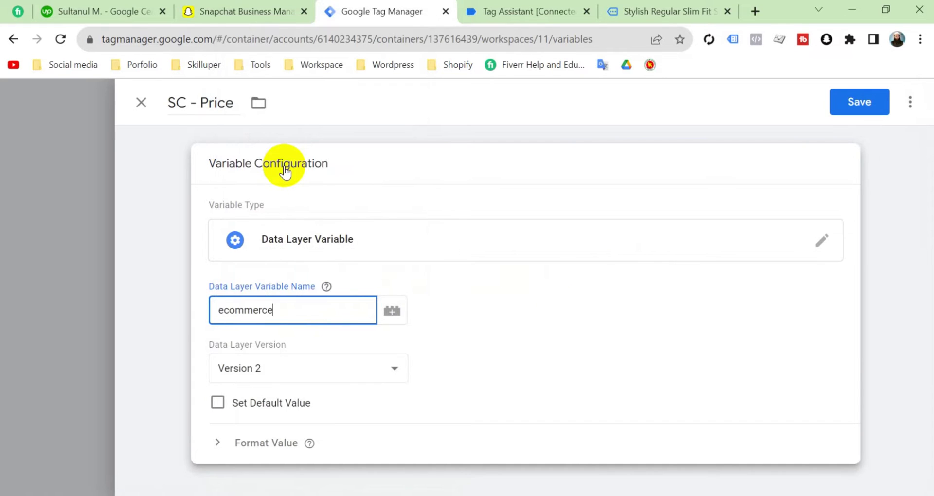
pyautogui.write('.')
pyautogui.press('super+v')
pyautogui.click(363, 136)
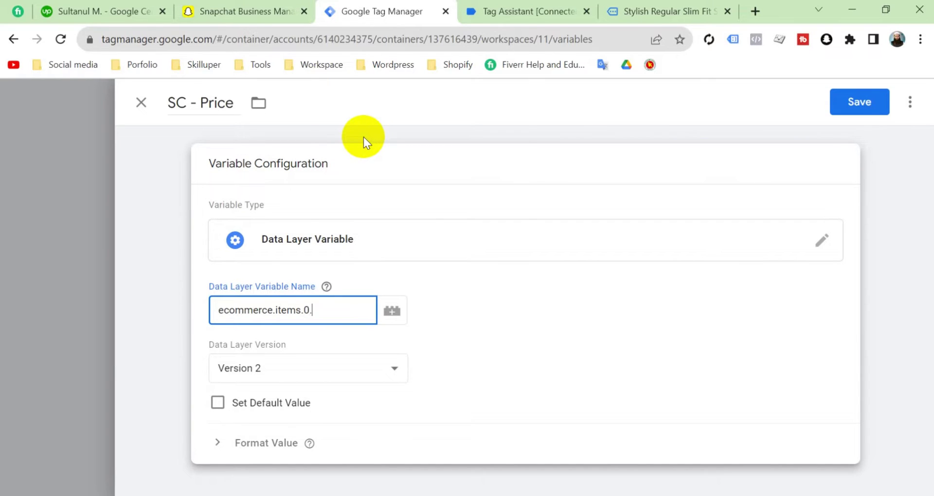
pyautogui.press('super+v')
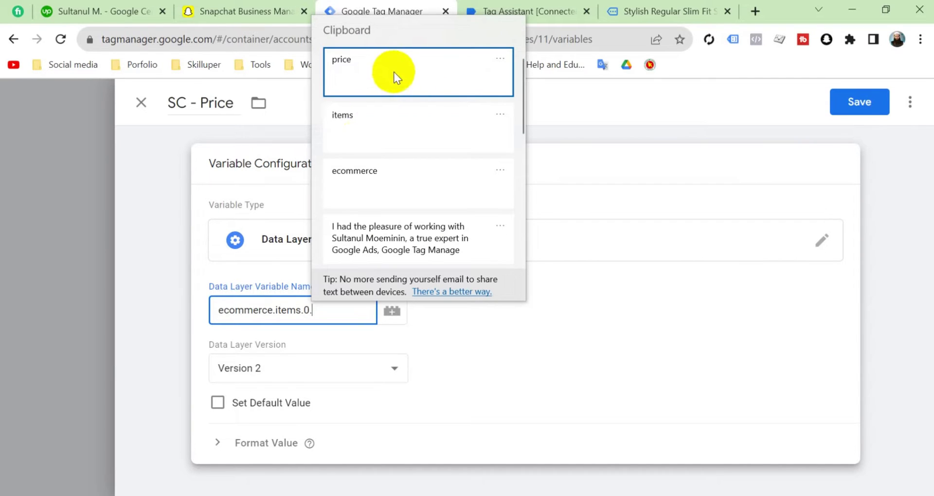
pyautogui.click(393, 72)
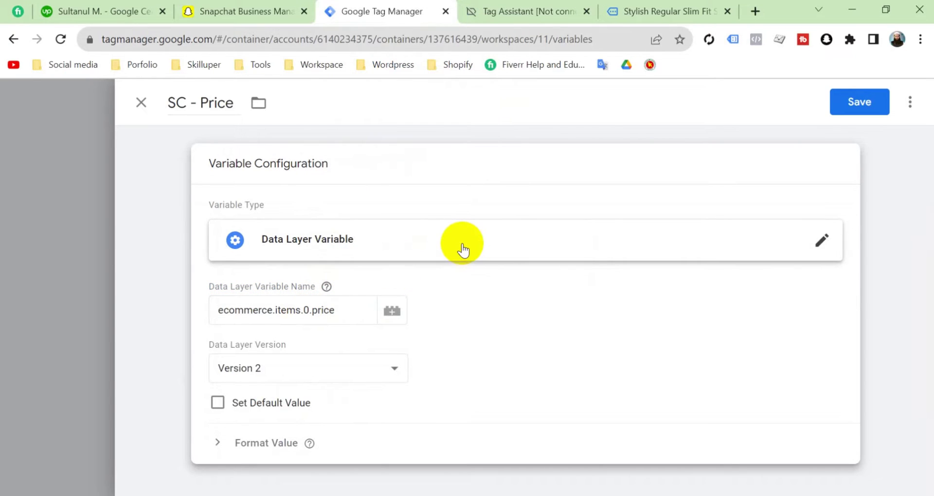
# Step: Switch to the store's product page and examine the main shirt's price and the related products below it
pyautogui.click(653, 8)
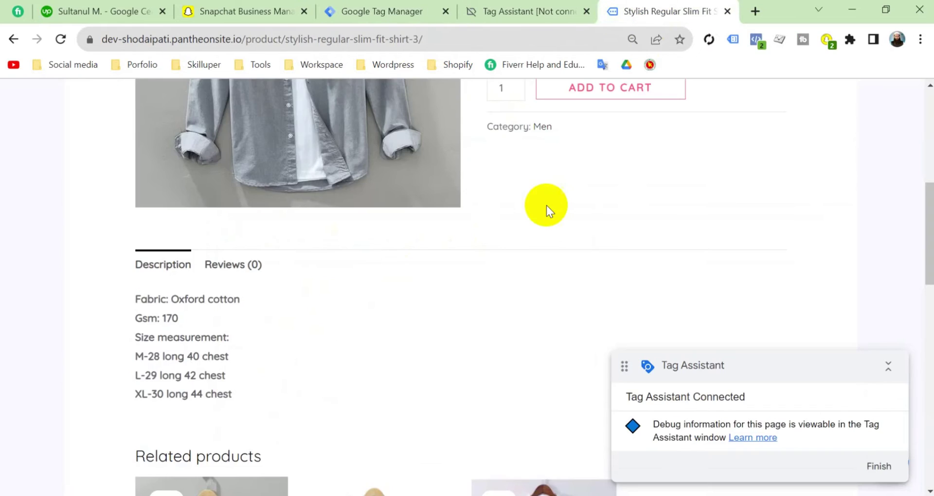
pyautogui.scroll(3, 546, 209)
pyautogui.scroll(4, 545, 212)
pyautogui.scroll(-2, 542, 210)
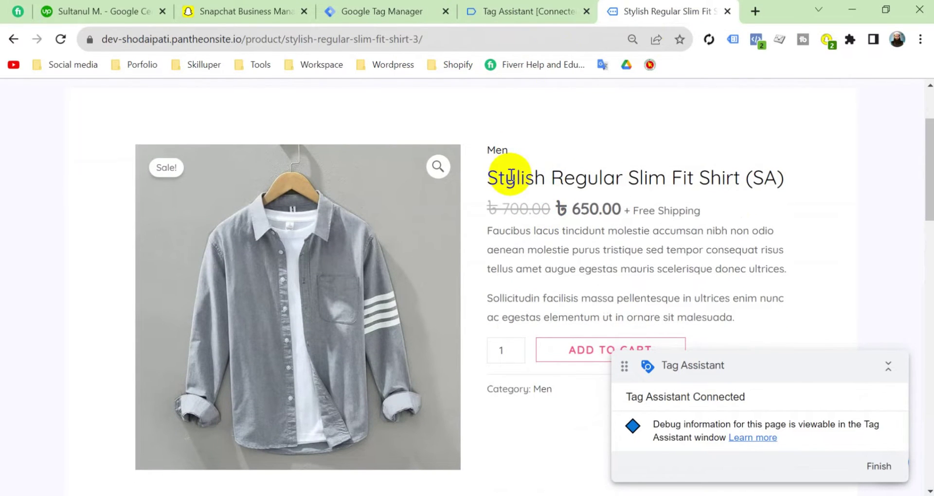
pyautogui.scroll(-12, 510, 175)
pyautogui.scroll(4, 511, 178)
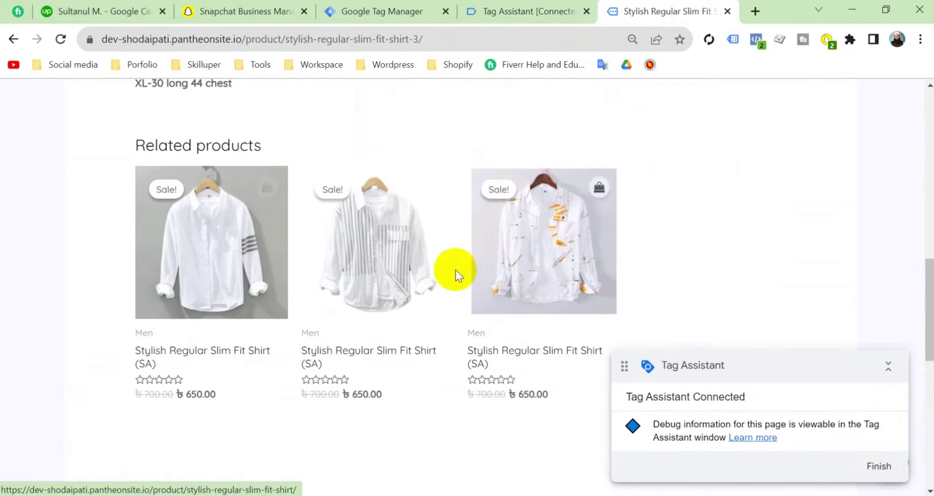
pyautogui.scroll(12, 486, 240)
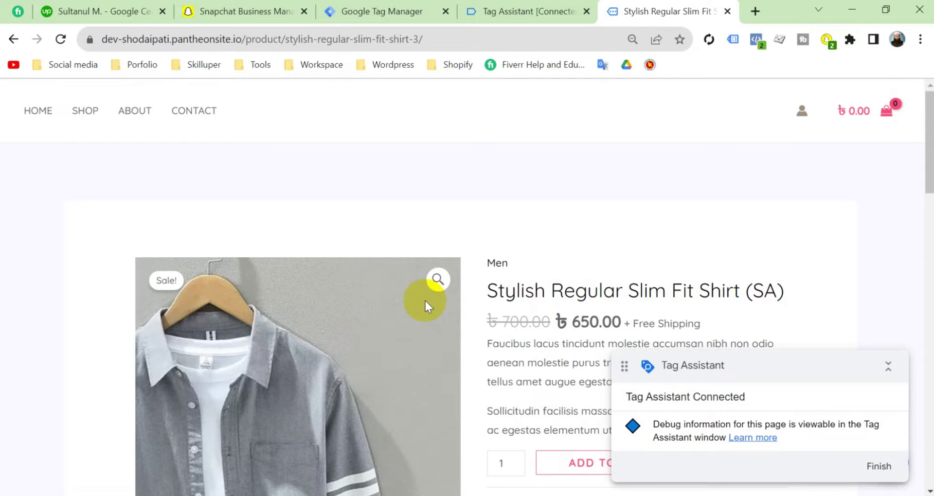
pyautogui.scroll(-12, 424, 299)
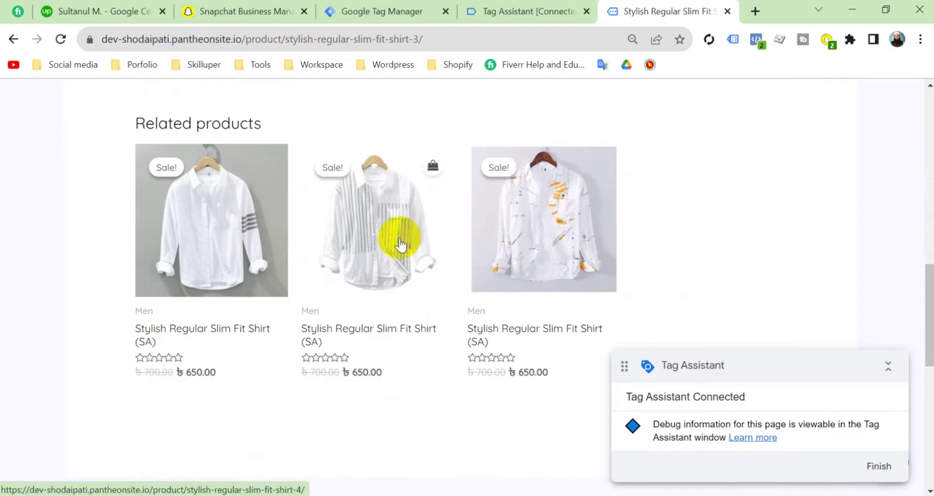
pyautogui.scroll(10, 593, 261)
pyautogui.scroll(3, 597, 263)
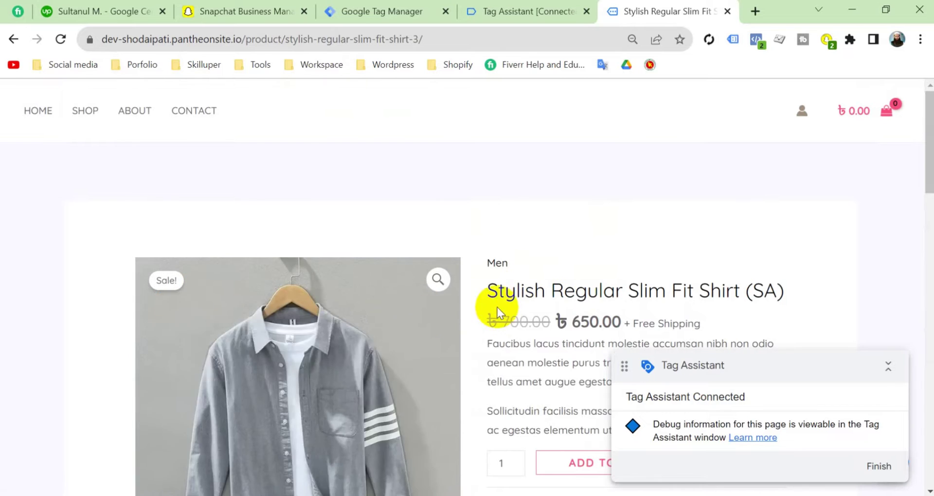
# Step: Save SC - Price in Tag Manager and start another user-defined variable named SC -Item IDs as a Data Layer Variable
pyautogui.click(396, 19)
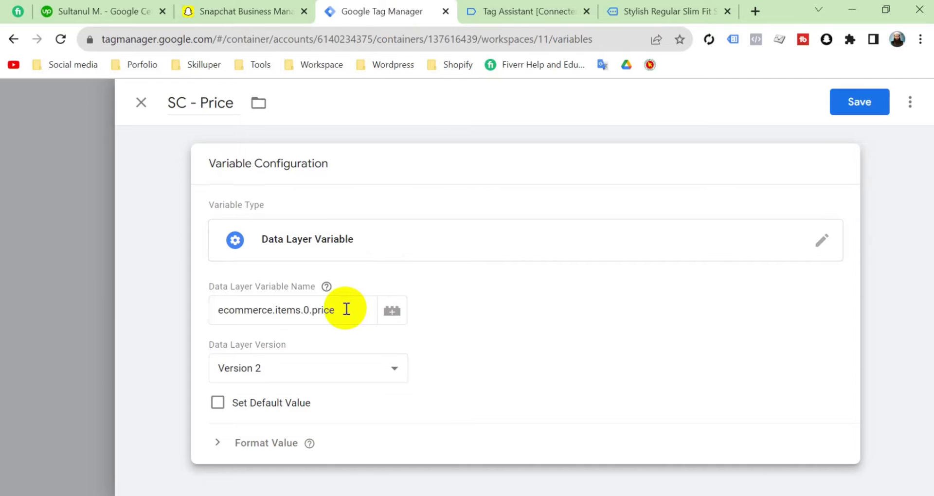
pyautogui.click(859, 101)
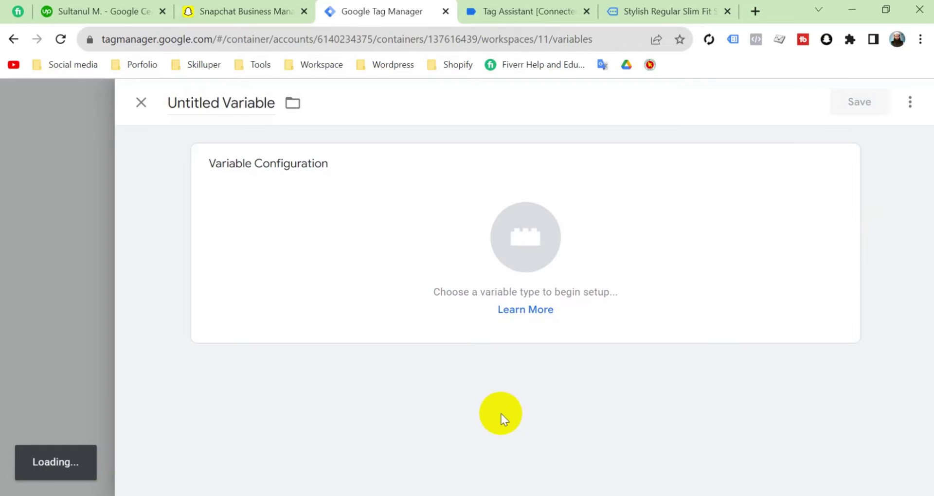
pyautogui.click(240, 103)
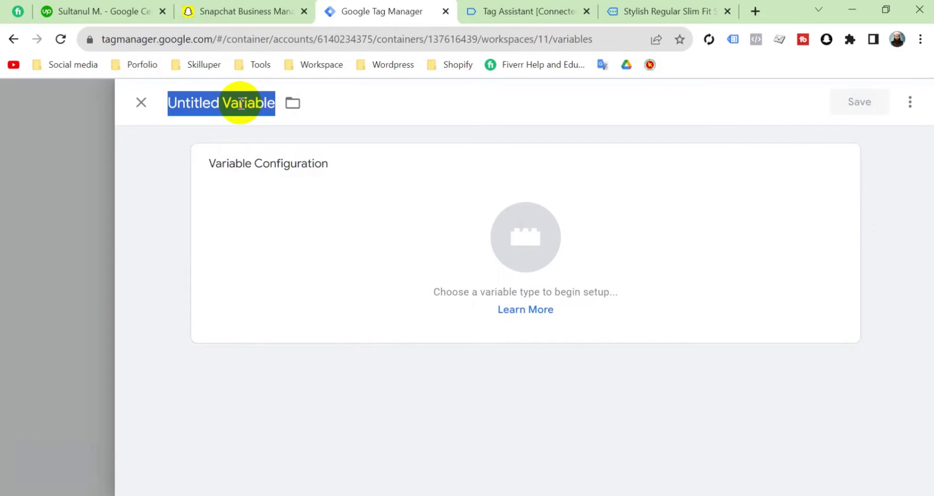
pyautogui.write('SC -Item IDs')
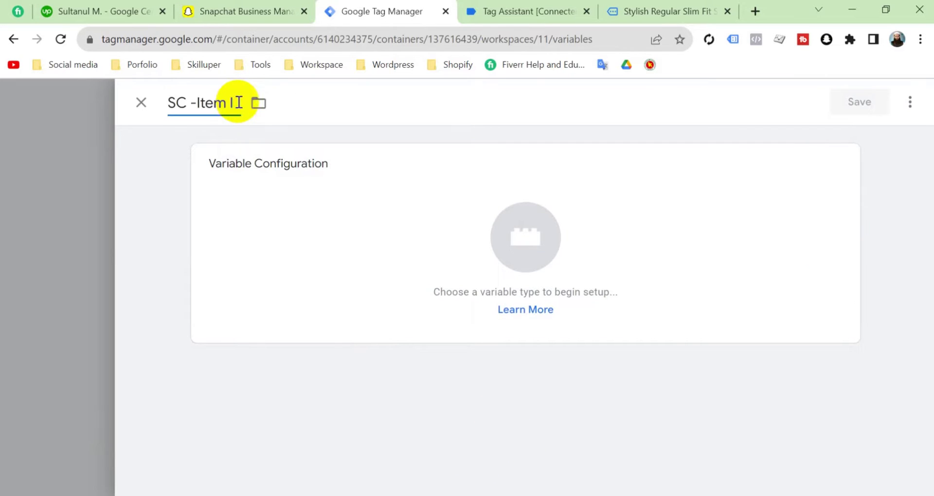
pyautogui.click(452, 229)
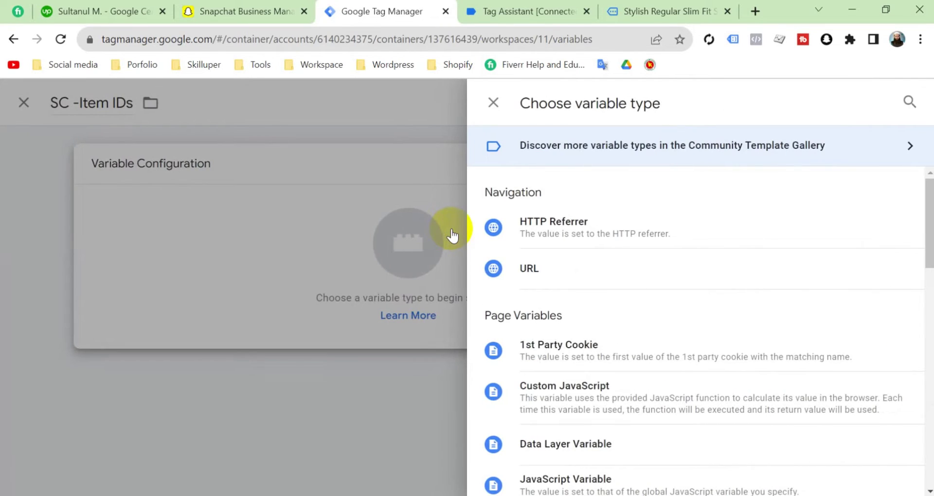
pyautogui.click(580, 450)
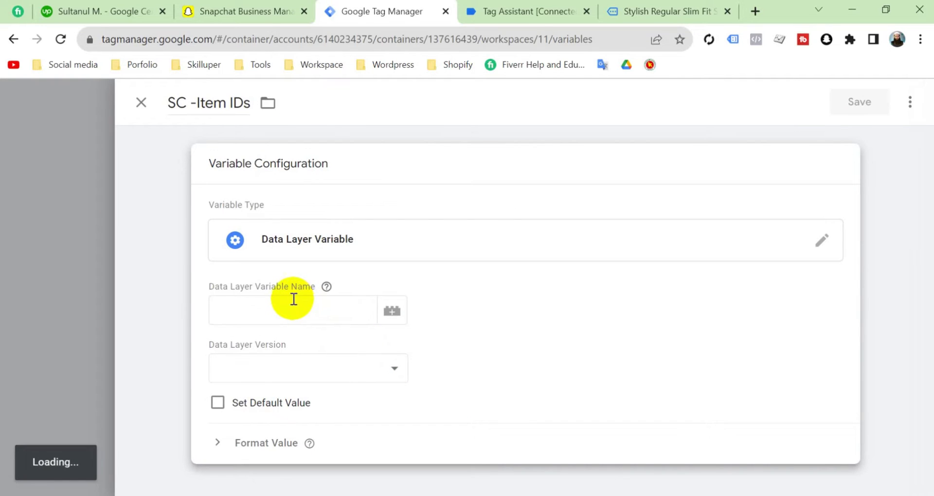
# Step: Begin SC -Item IDs' data layer variable name with ecommerce.items.0. using the copied ecommerce and items keys
pyautogui.click(289, 306)
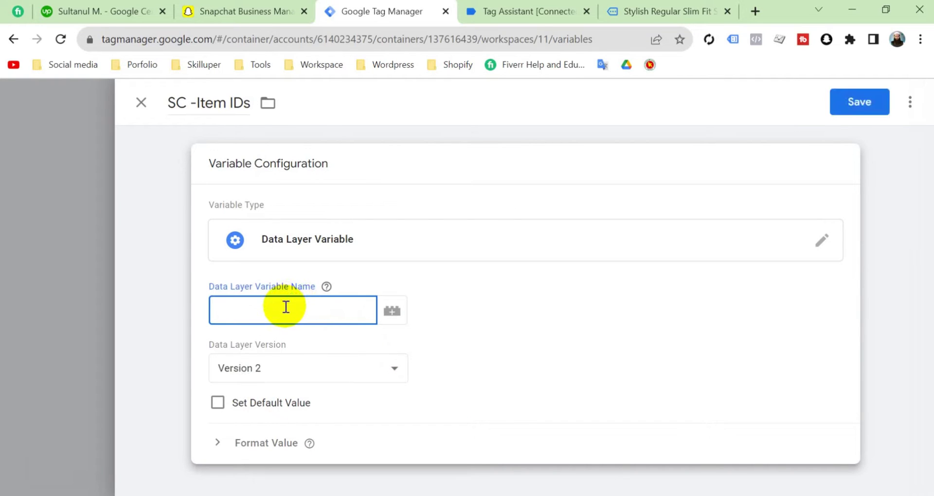
pyautogui.press('super+v')
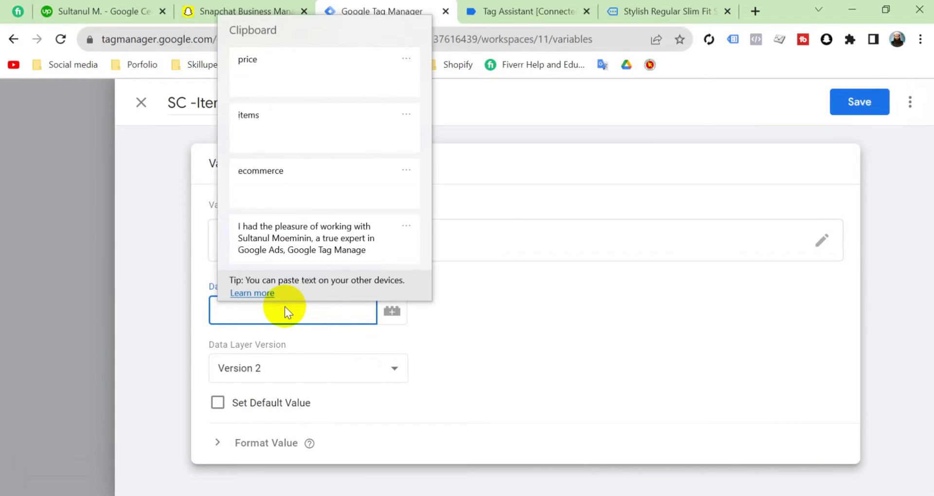
pyautogui.click(317, 189)
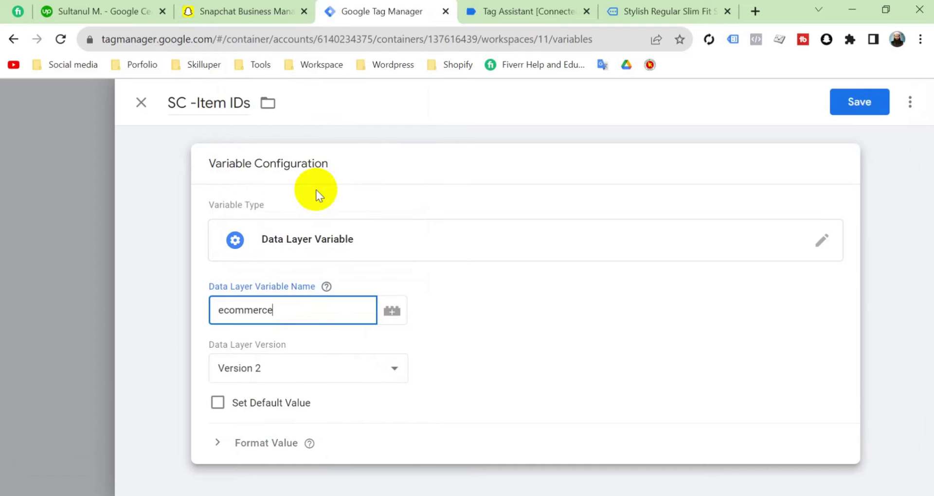
pyautogui.press('super+v')
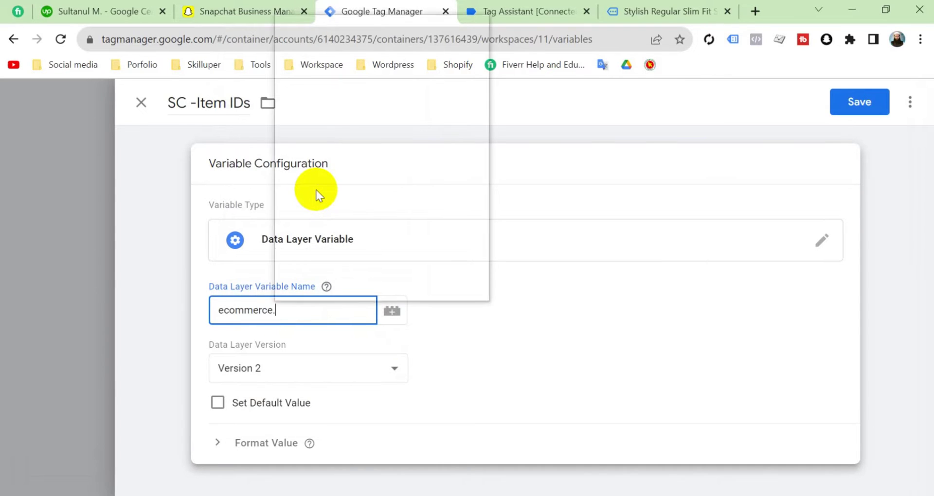
pyautogui.click(358, 139)
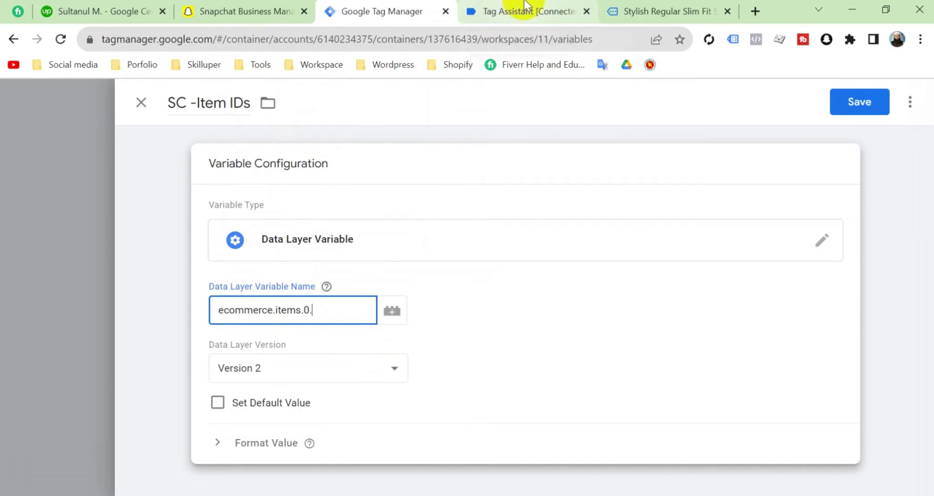
# Step: Copy the item_id key from Tag Assistant, append it to form ecommerce.items.0.item_id in Tag Manager, and save SC -Item IDs
pyautogui.click(515, 15)
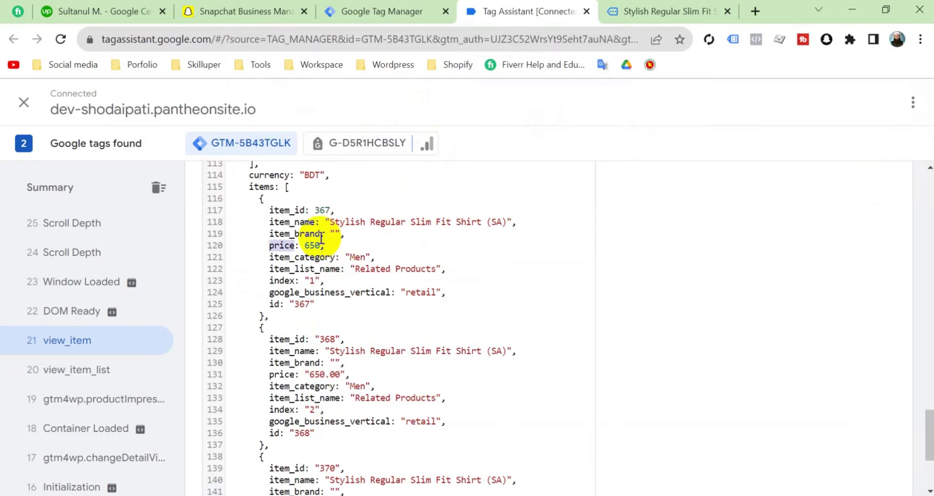
pyautogui.doubleClick(288, 213)
pyautogui.hotkey('ctrl', 'c')
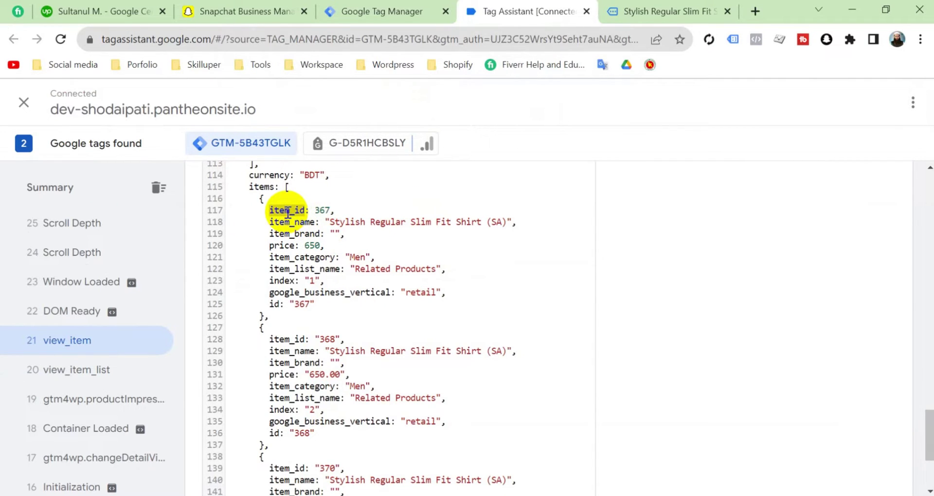
pyautogui.click(388, 14)
pyautogui.hotkey('ctrl', 'v')
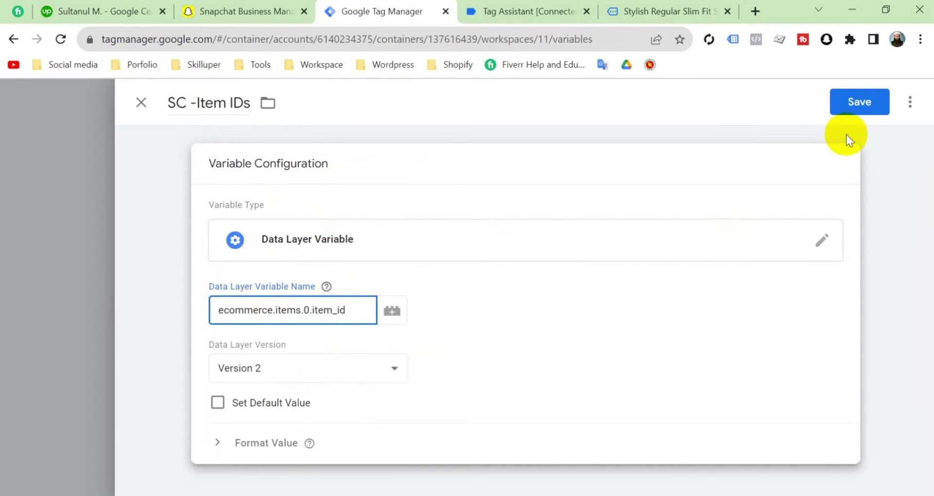
pyautogui.click(856, 105)
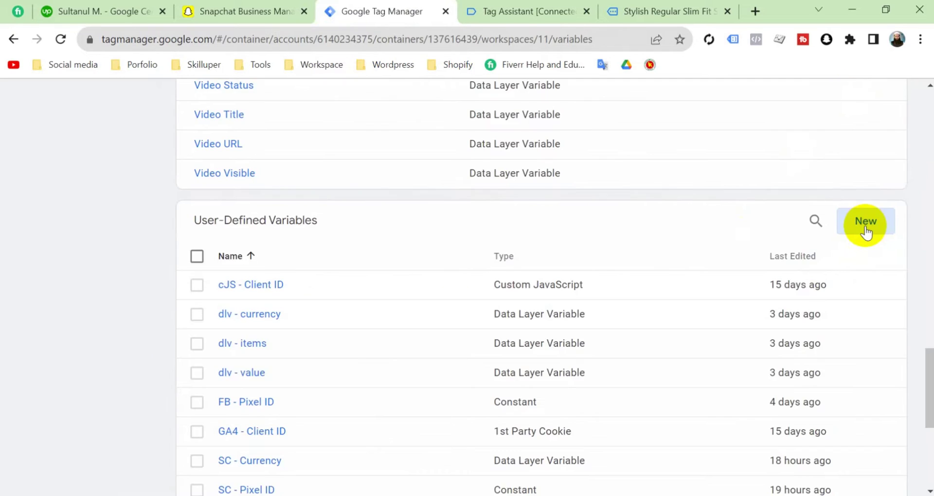
# Step: Start a new user-defined variable named SC - Item Catagory and make it a Data Layer Variable
pyautogui.click(865, 228)
pyautogui.click(238, 104)
pyautogui.tripleClick(239, 100)
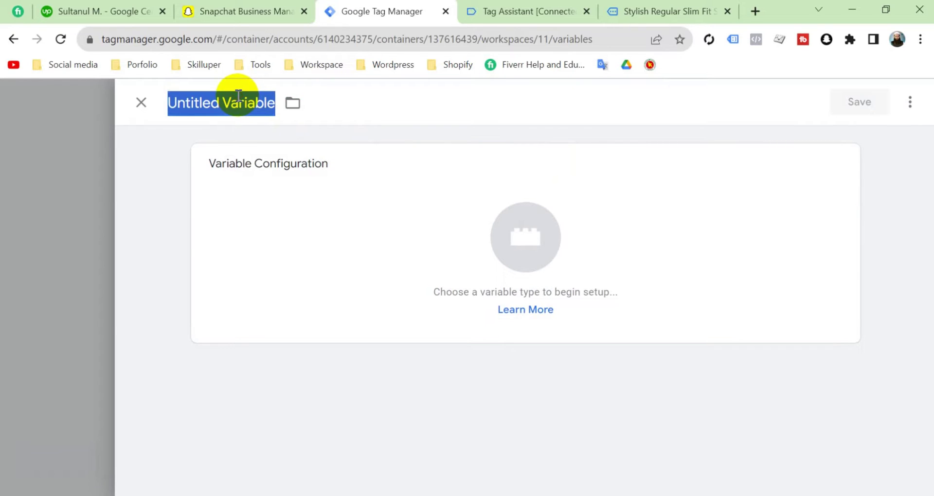
pyautogui.write('SC ')
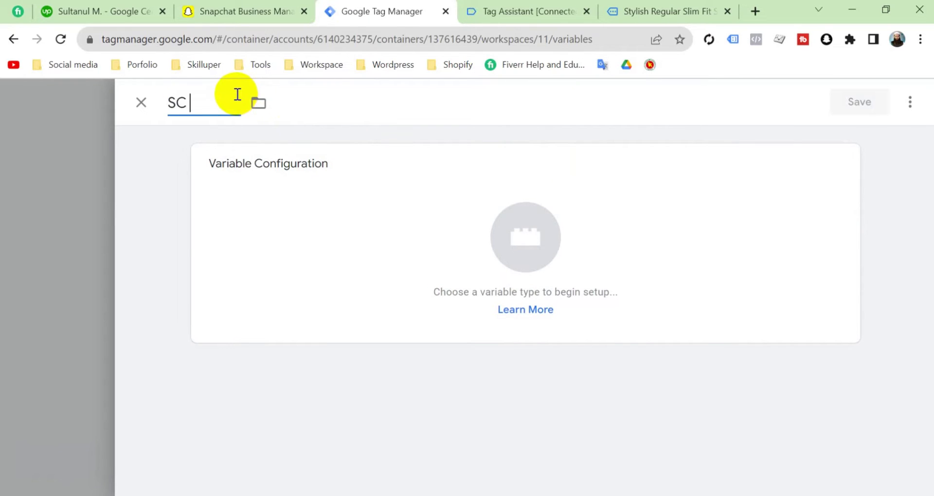
pyautogui.write('- Item C')
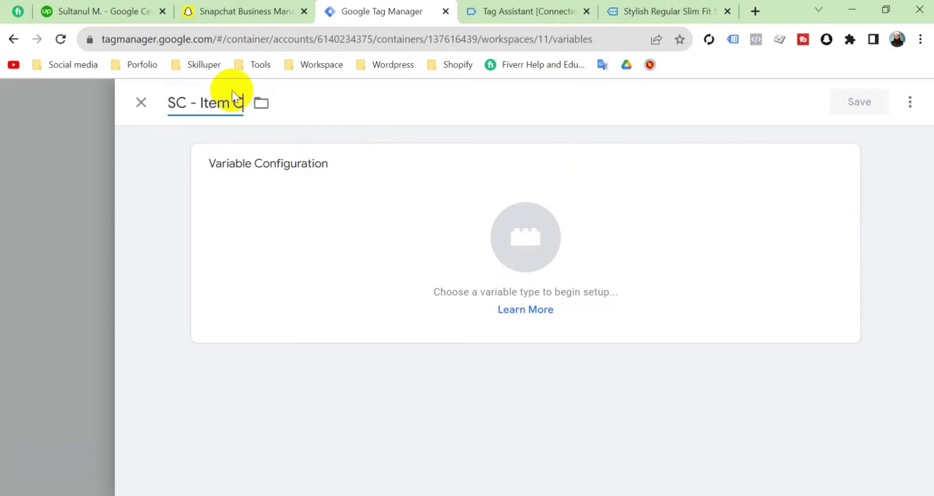
pyautogui.write('atagory')
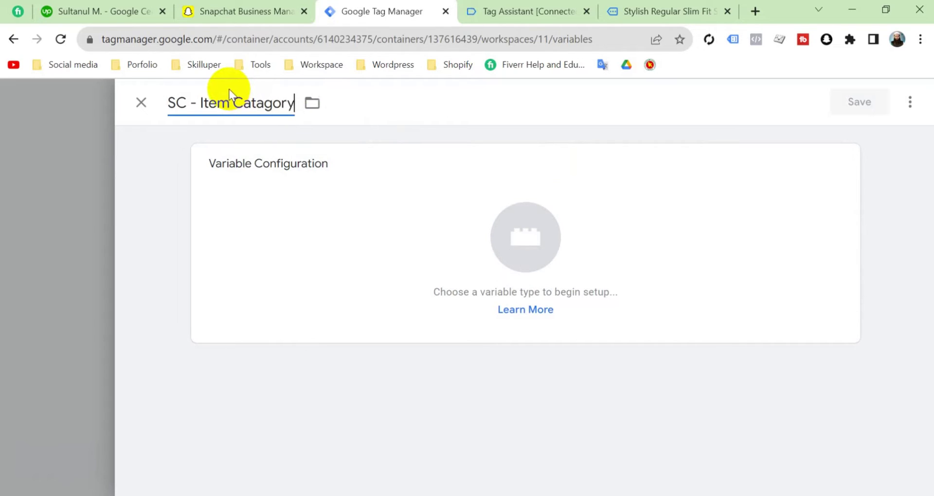
pyautogui.click(359, 194)
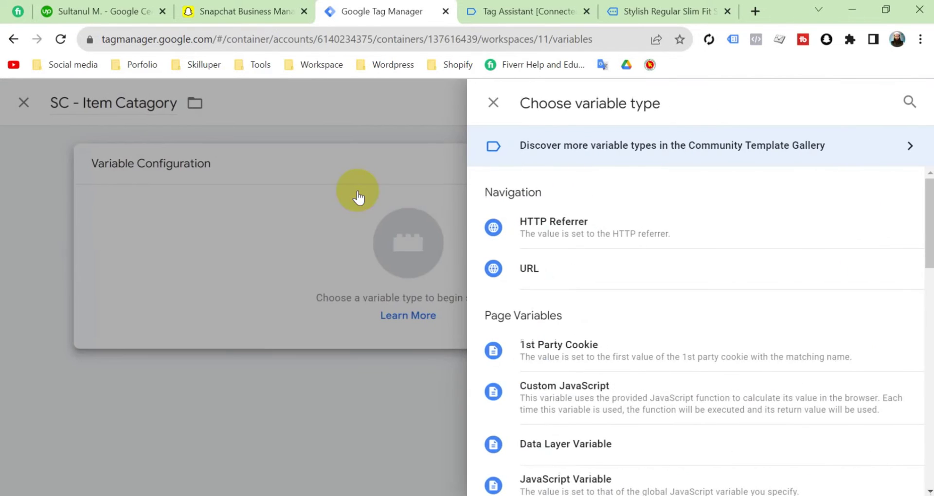
pyautogui.click(555, 443)
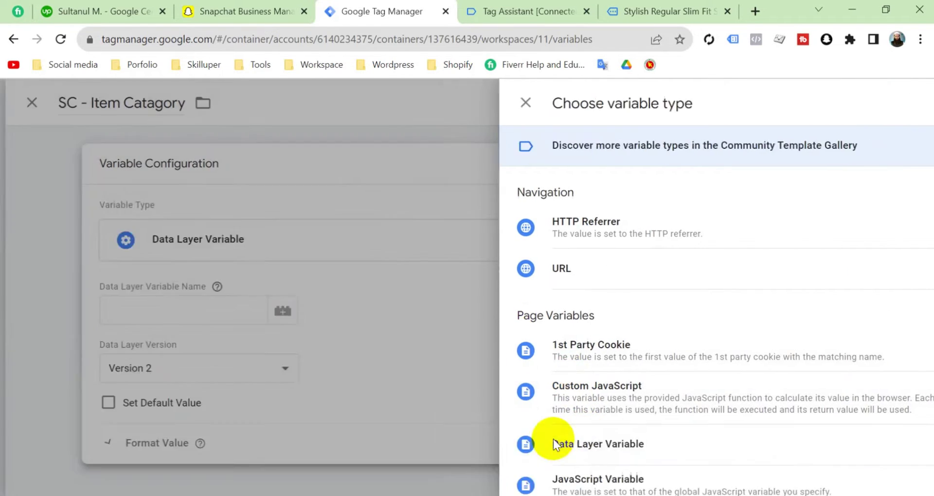
# Step: Begin SC - Item Catagory's data layer variable name with ecommerce.items.0. using the previously copied ecommerce and items keys
pyautogui.click(297, 297)
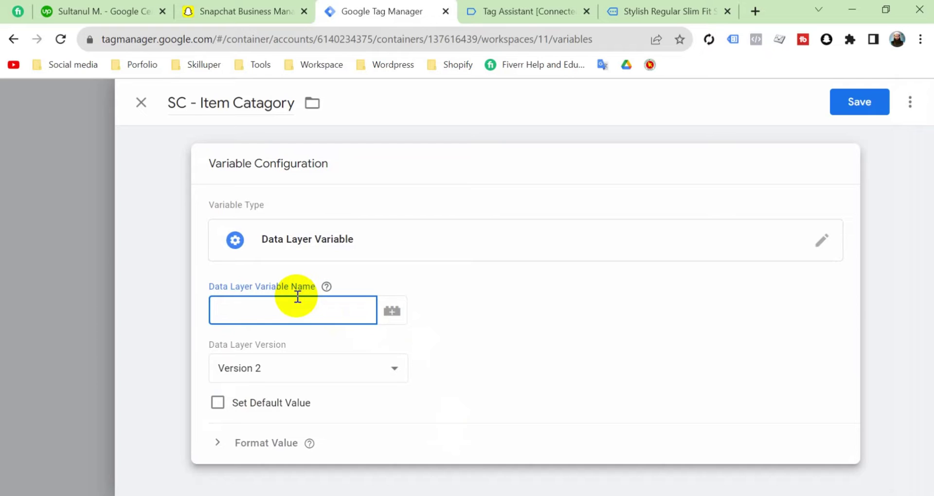
pyautogui.press('super+v')
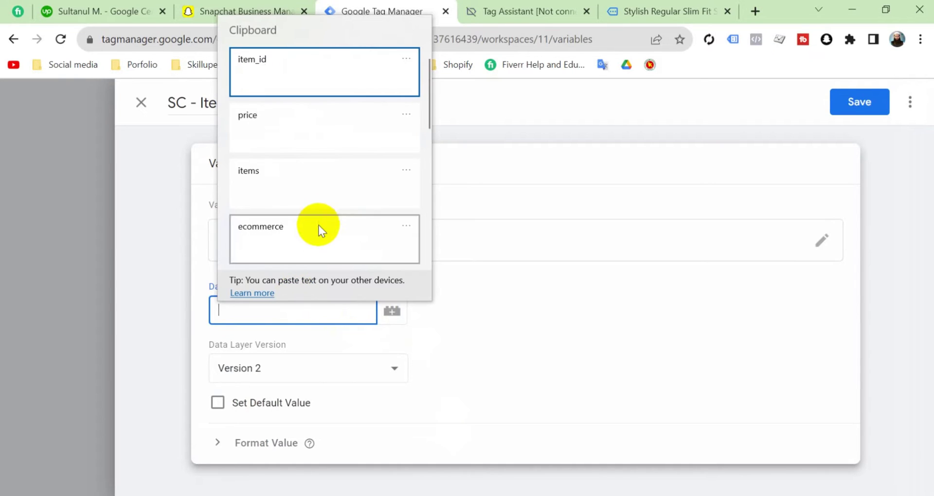
pyautogui.click(318, 226)
pyautogui.write('.')
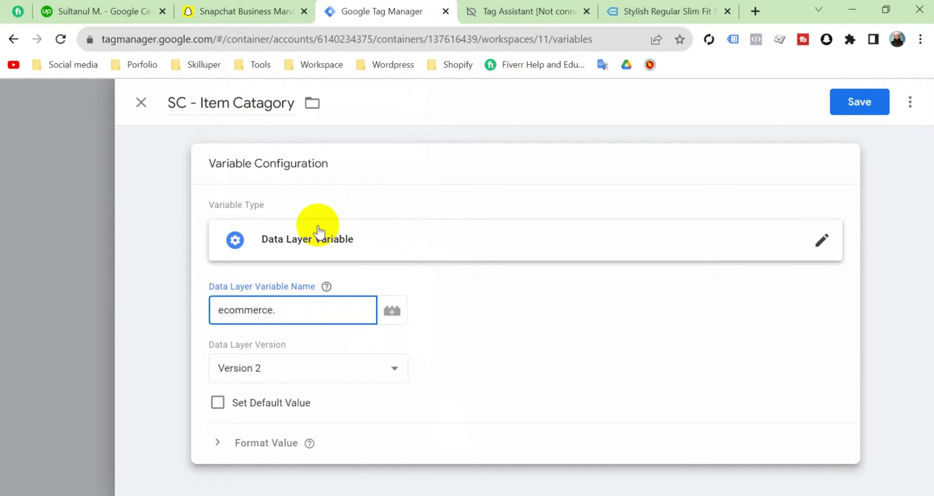
pyautogui.press('super+v')
pyautogui.click(357, 197)
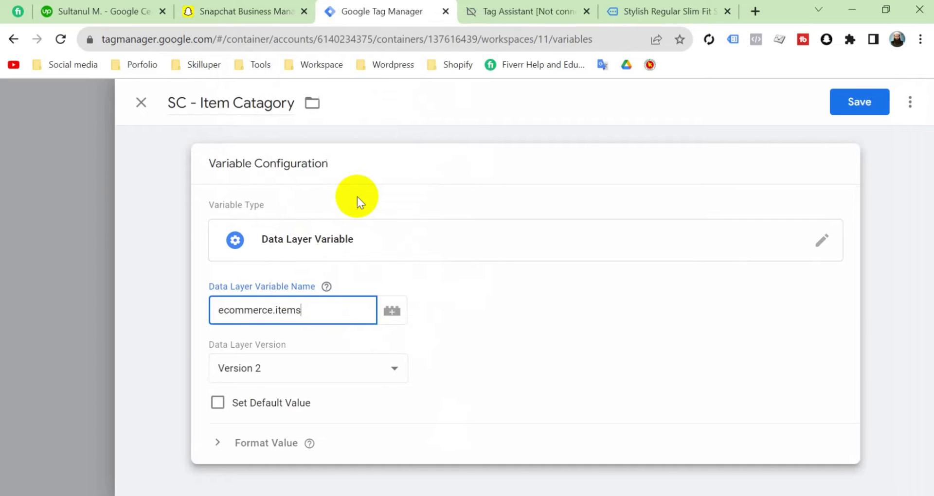
pyautogui.write('.0.')
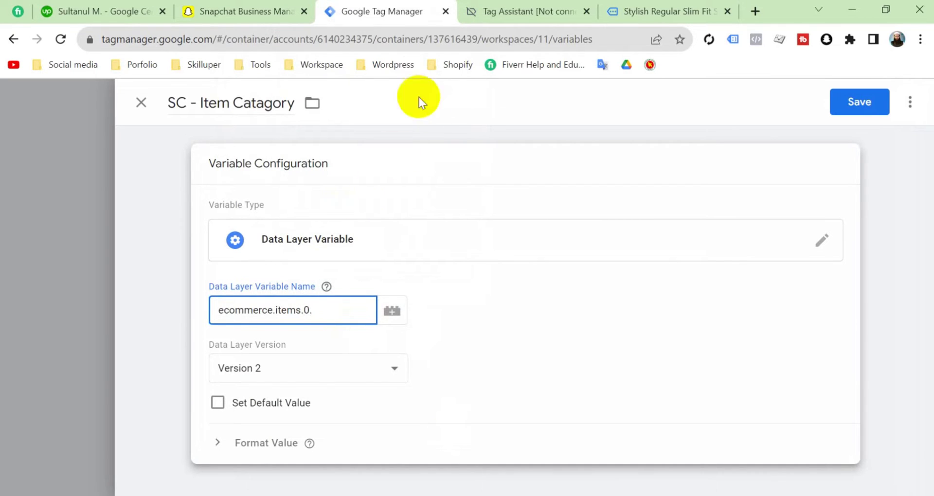
# Step: Copy the item_category key from Tag Assistant, append it to form ecommerce.items.0.item_category in Tag Manager, and save the variable
pyautogui.click(501, 21)
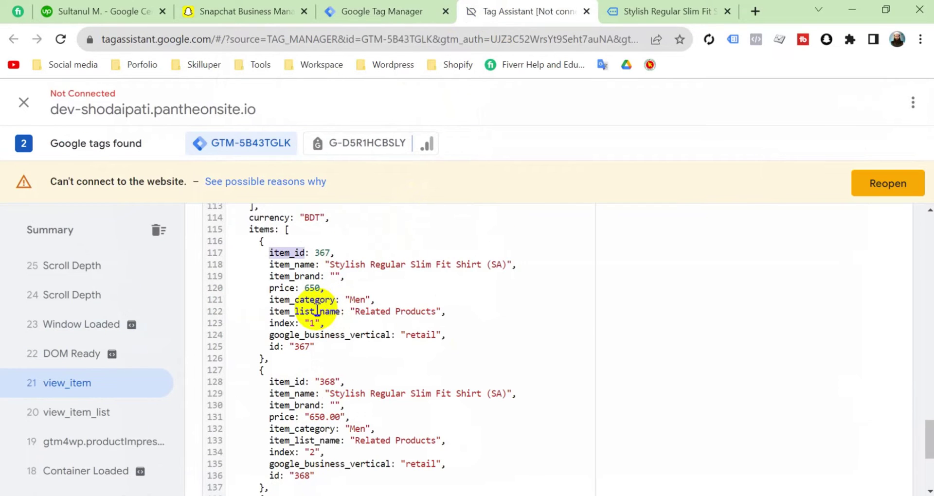
pyautogui.doubleClick(308, 300)
pyautogui.hotkey('ctrl', 'c')
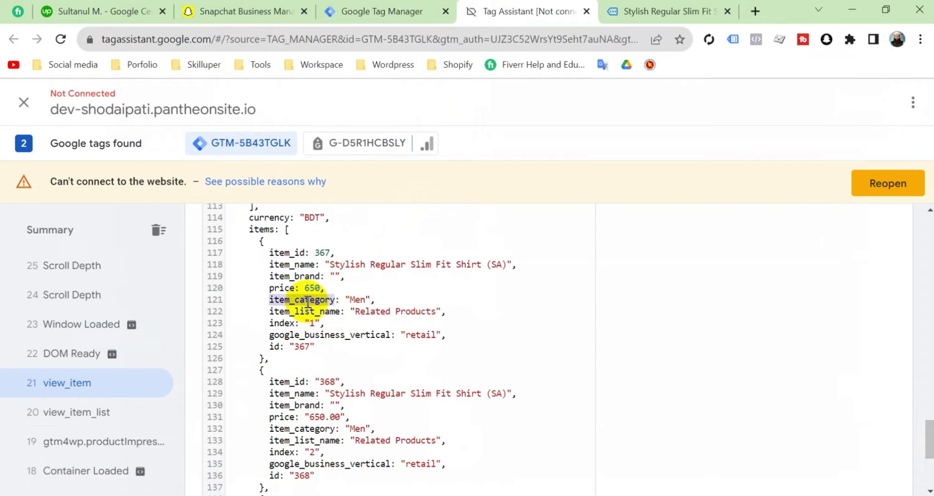
pyautogui.click(399, 11)
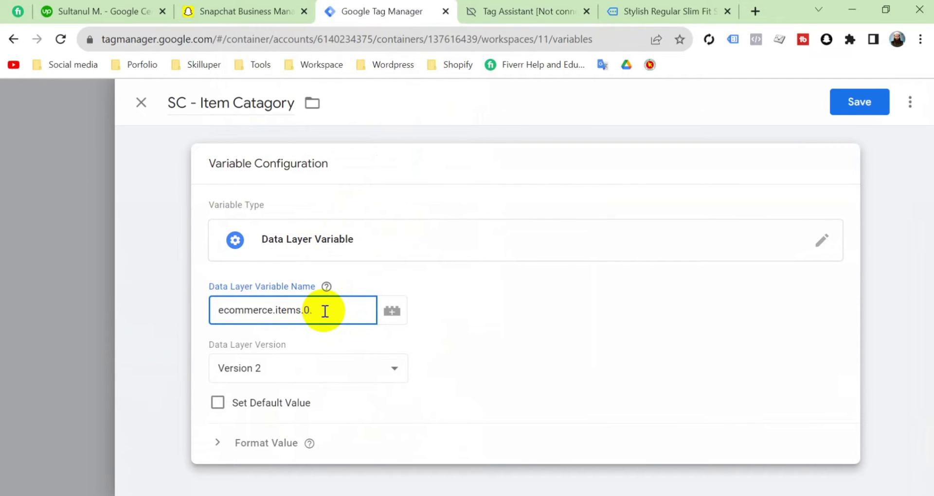
pyautogui.hotkey('ctrl', 'v')
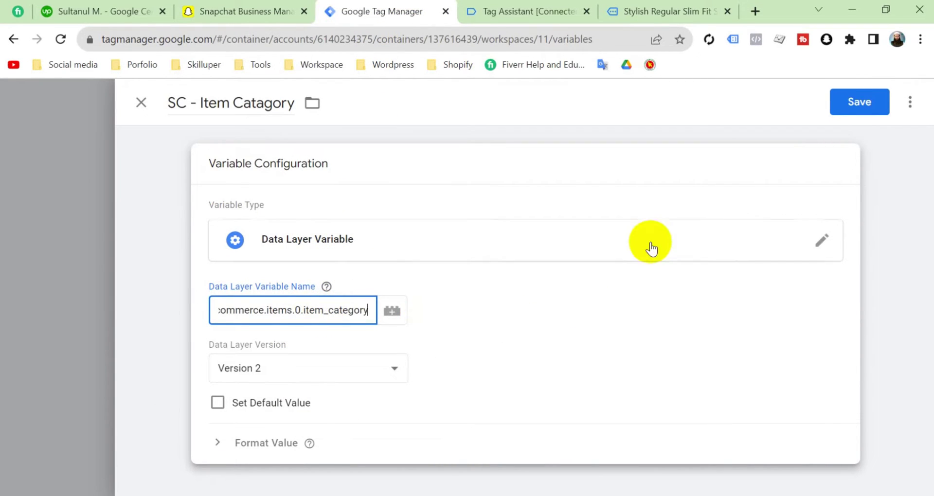
pyautogui.click(860, 100)
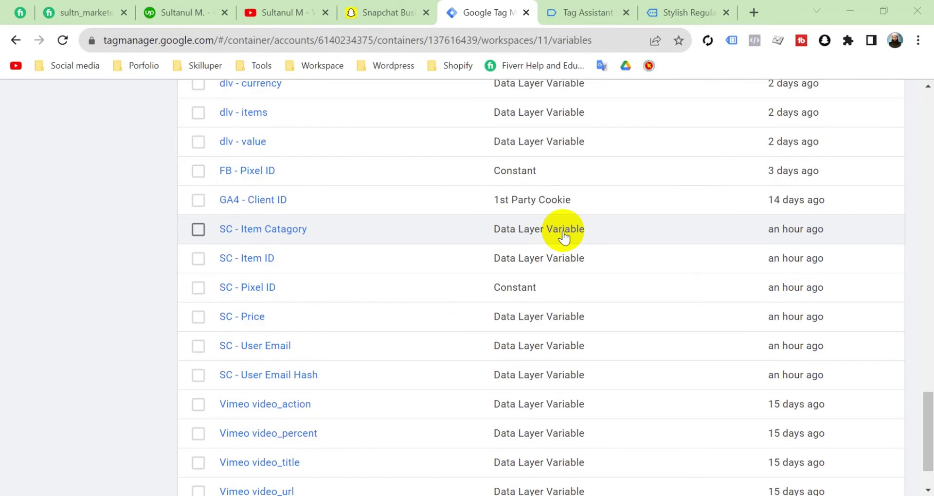
# Step: Start a new trigger named SC - View Content - Trigger and make it a Custom Event trigger
pyautogui.scroll(15, 564, 236)
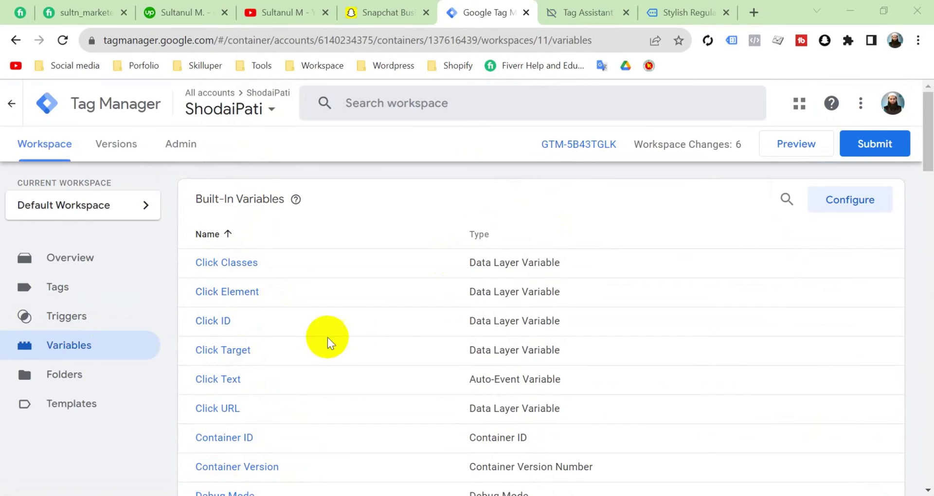
pyautogui.click(97, 321)
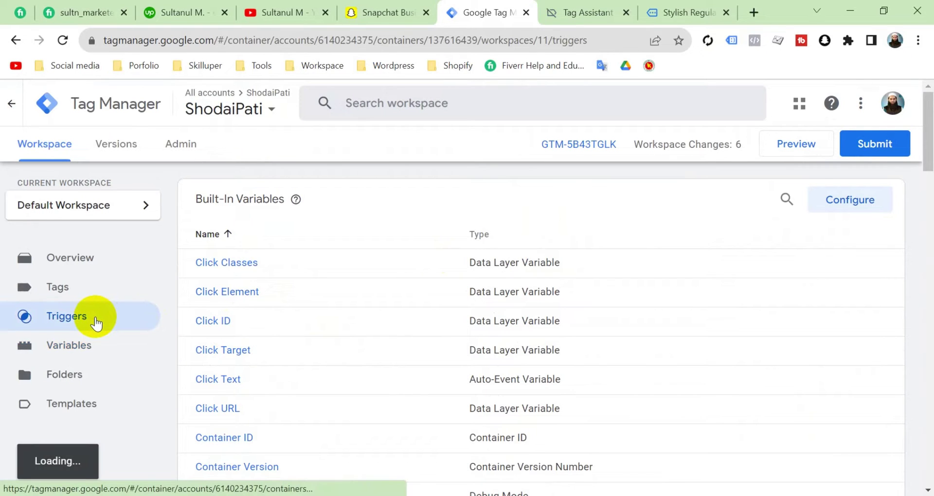
pyautogui.click(855, 196)
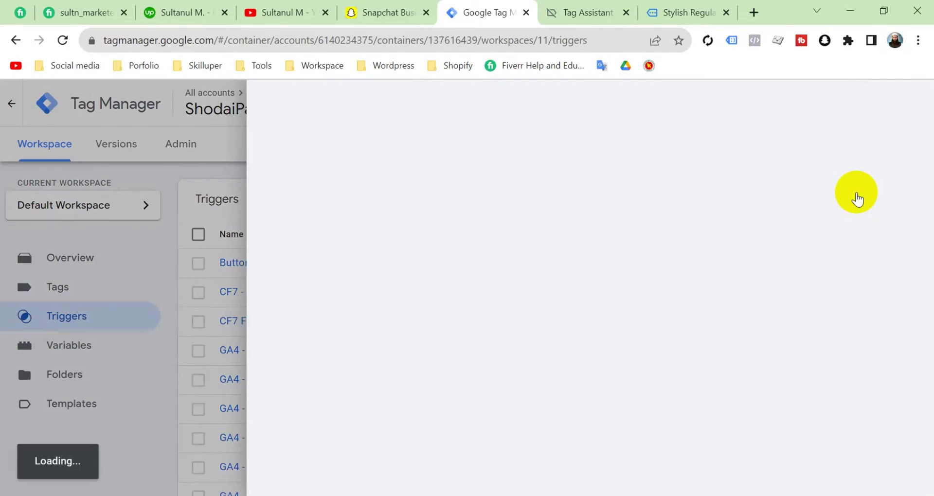
pyautogui.click(221, 104)
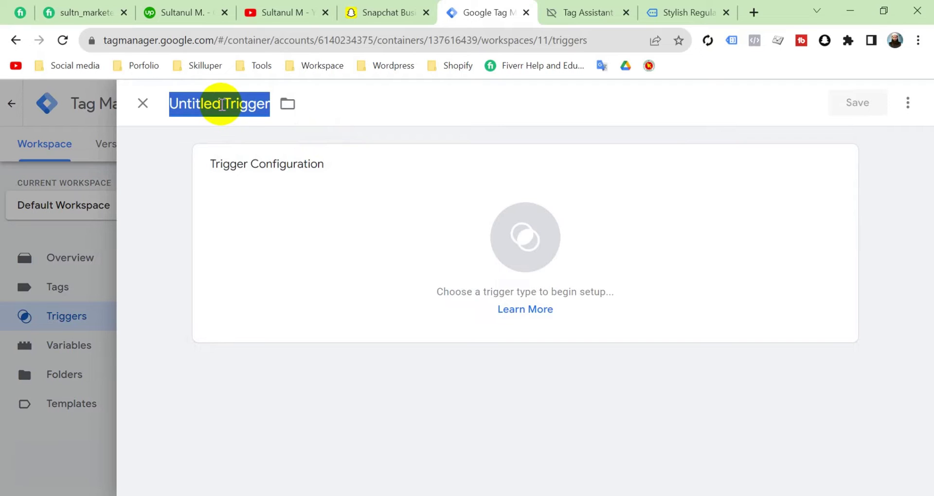
pyautogui.write('SC - ')
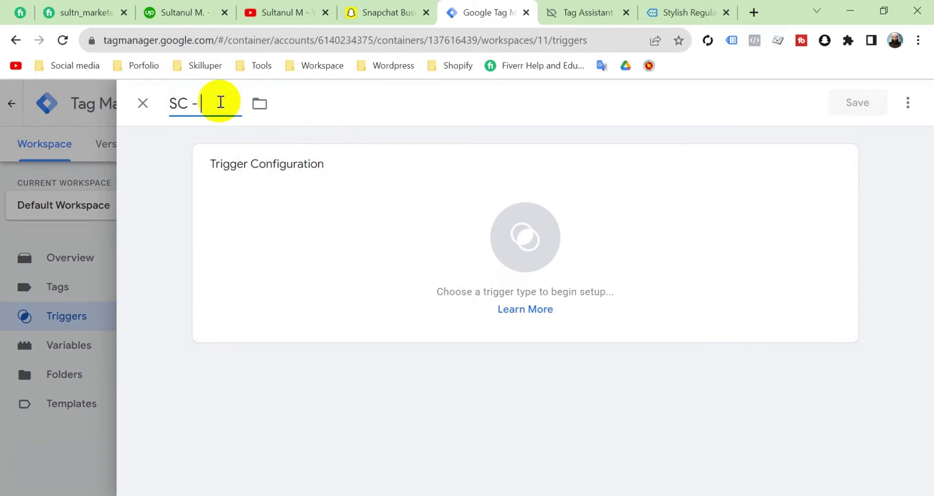
pyautogui.write('View Content - Trigger')
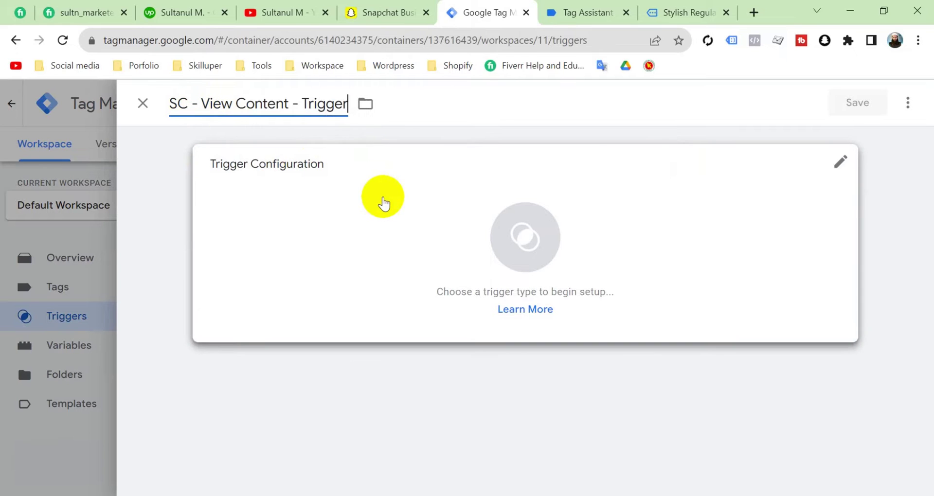
pyautogui.click(715, 260)
pyautogui.scroll(-9, 631, 332)
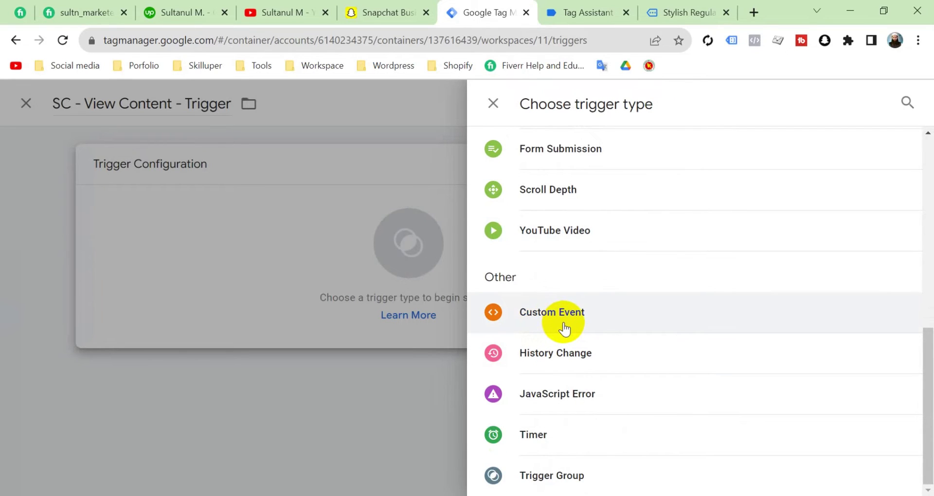
pyautogui.click(564, 328)
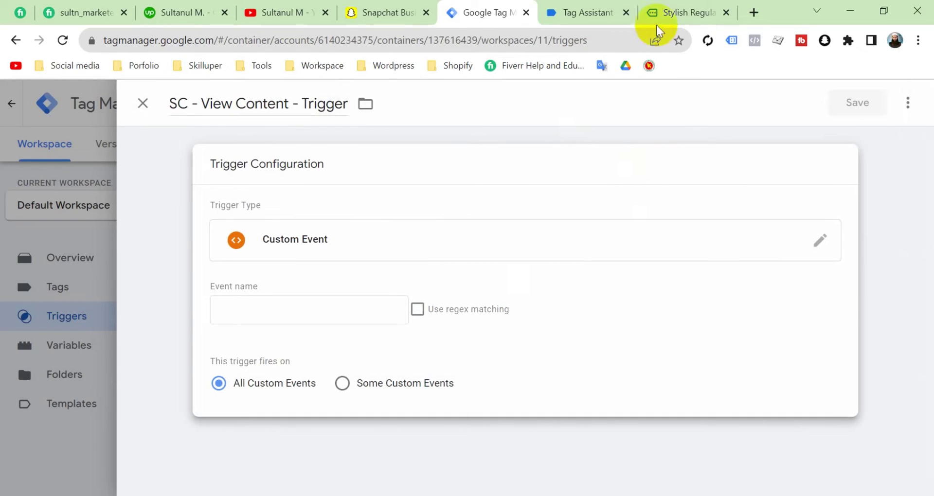
# Step: Switch to Tag Assistant and copy the event name view_item from the start of the view_item message's data layer values
pyautogui.click(586, 12)
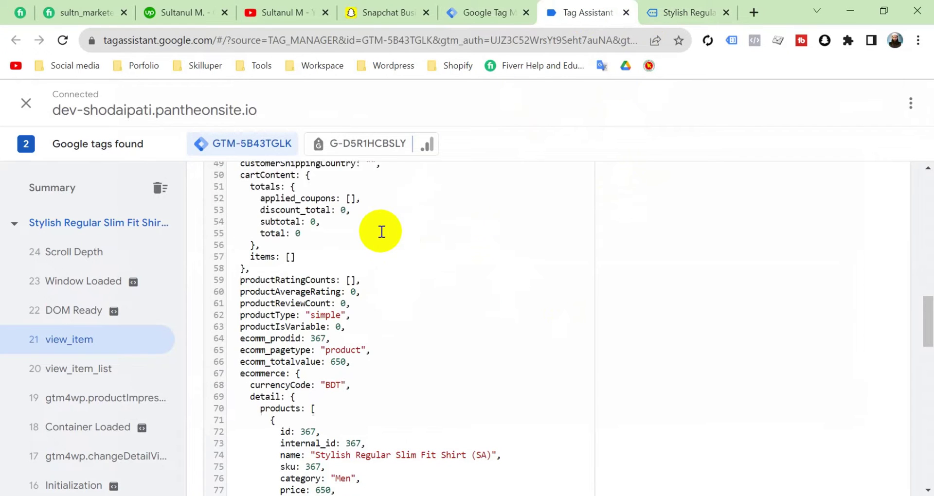
pyautogui.scroll(15, 381, 231)
pyautogui.scroll(-3, 381, 232)
pyautogui.scroll(-3, 383, 233)
pyautogui.scroll(2, 381, 233)
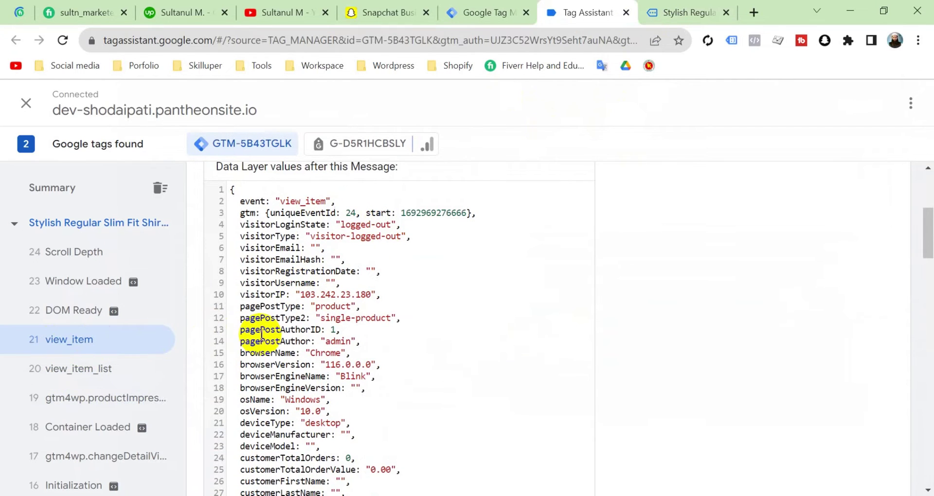
pyautogui.scroll(1, 250, 329)
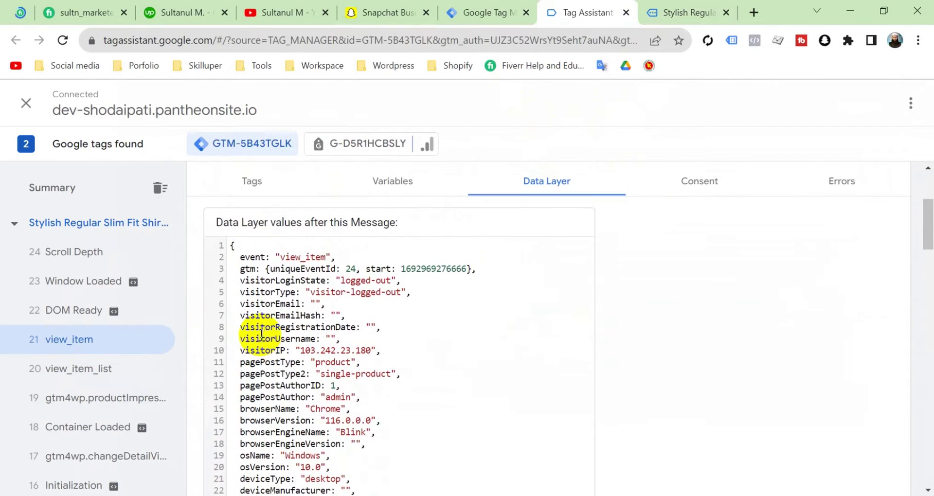
pyautogui.click(298, 258)
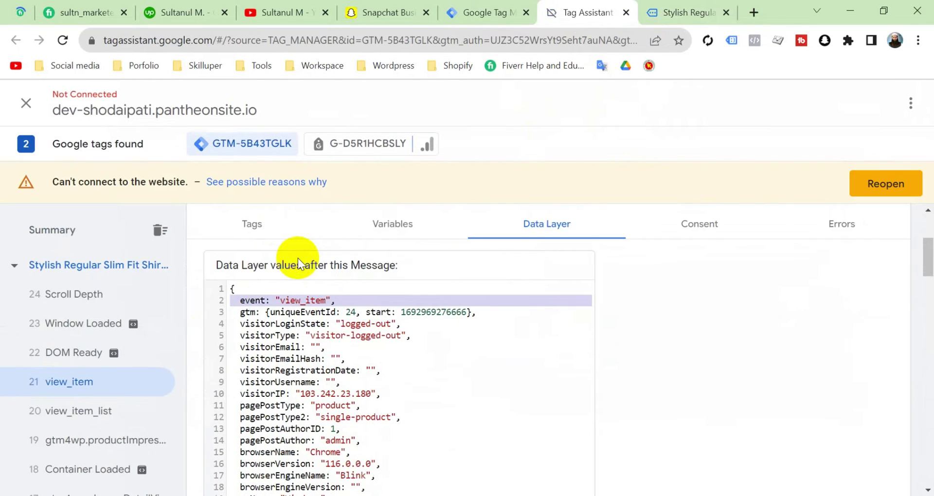
pyautogui.doubleClick(306, 300)
pyautogui.hotkey('ctrl', 'c')
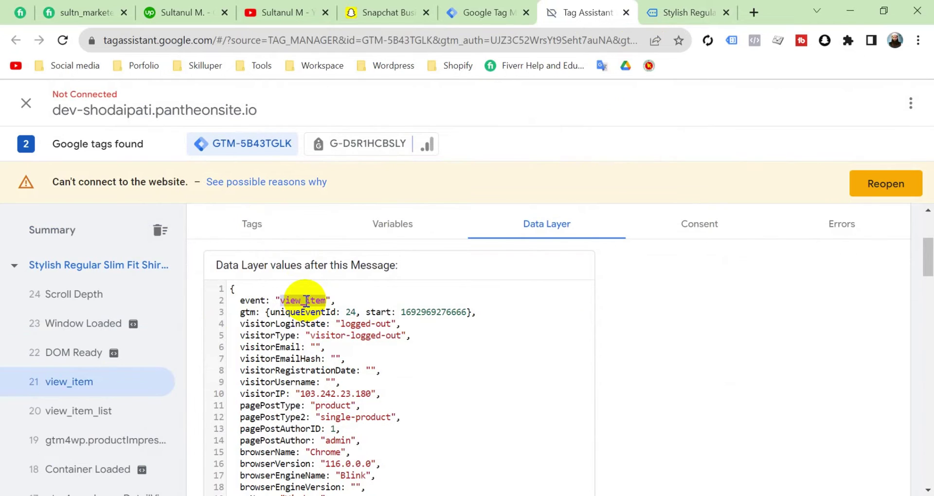
# Step: Back in Tag Manager, set the trigger's event name to the copied view_item and save the trigger
pyautogui.click(491, 13)
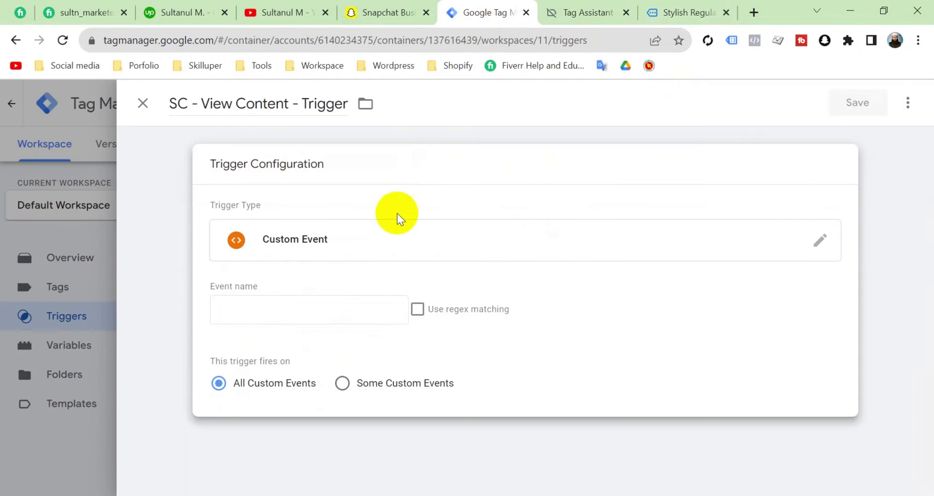
pyautogui.click(273, 317)
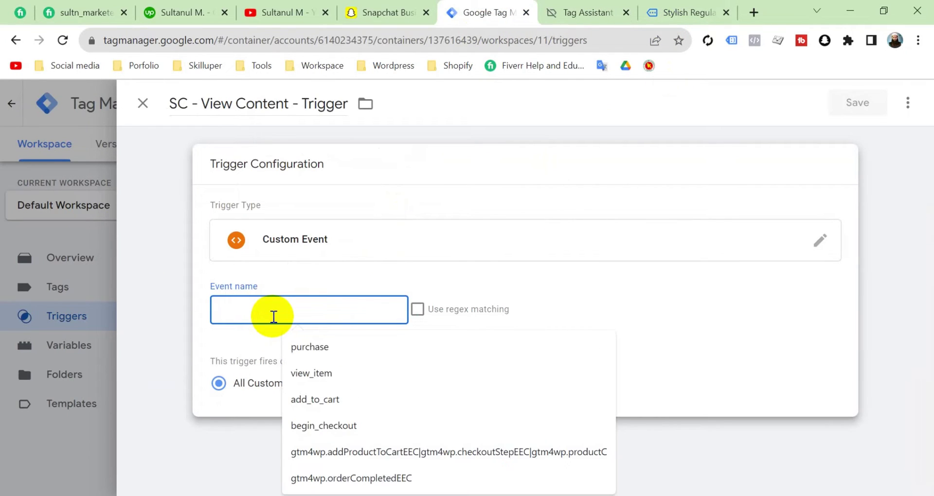
pyautogui.hotkey('ctrl', 'v')
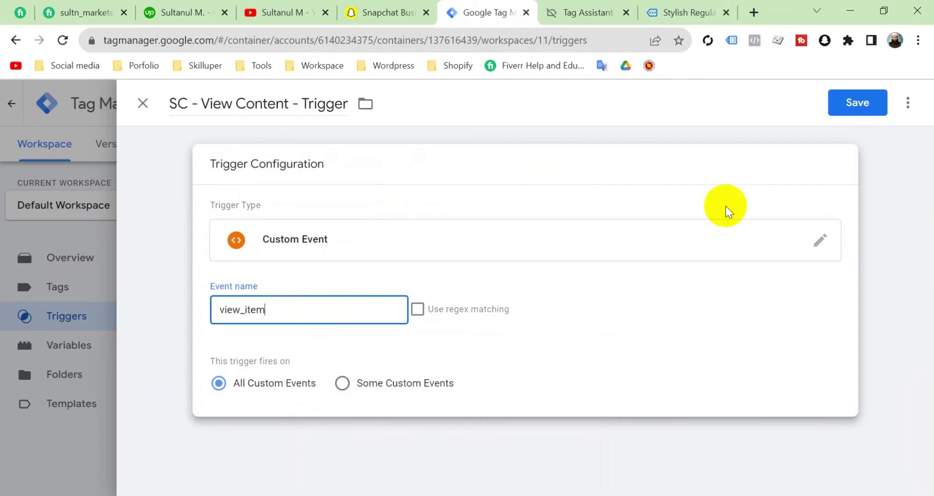
pyautogui.click(844, 105)
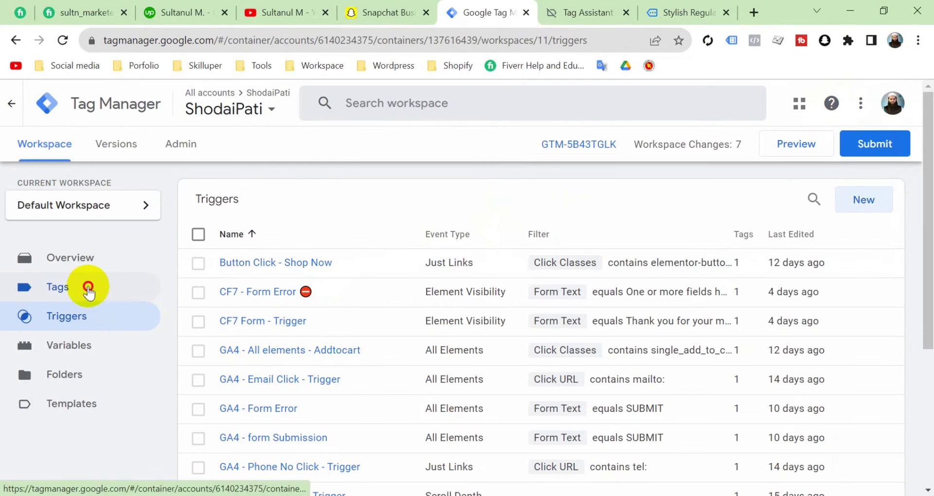
# Step: Start a new tag named SC - View Content - Tag and choose Snap Pixel as its tag type
pyautogui.click(89, 292)
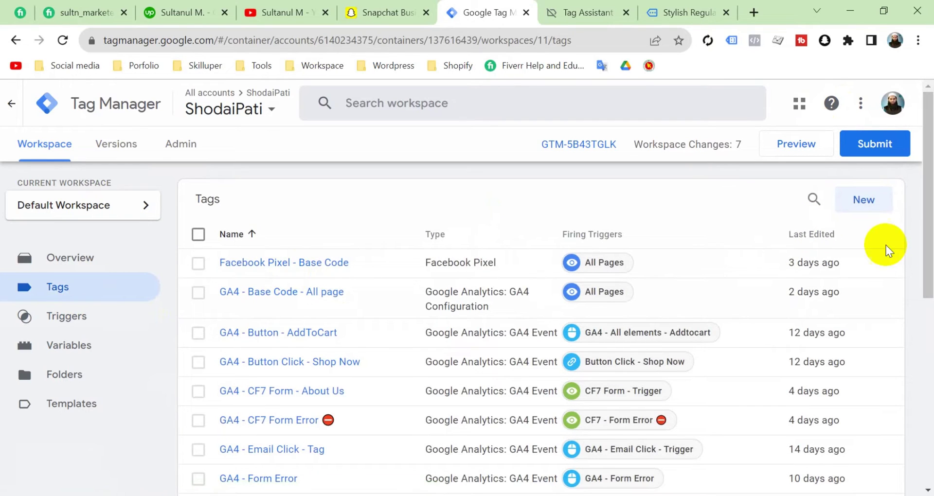
pyautogui.click(863, 201)
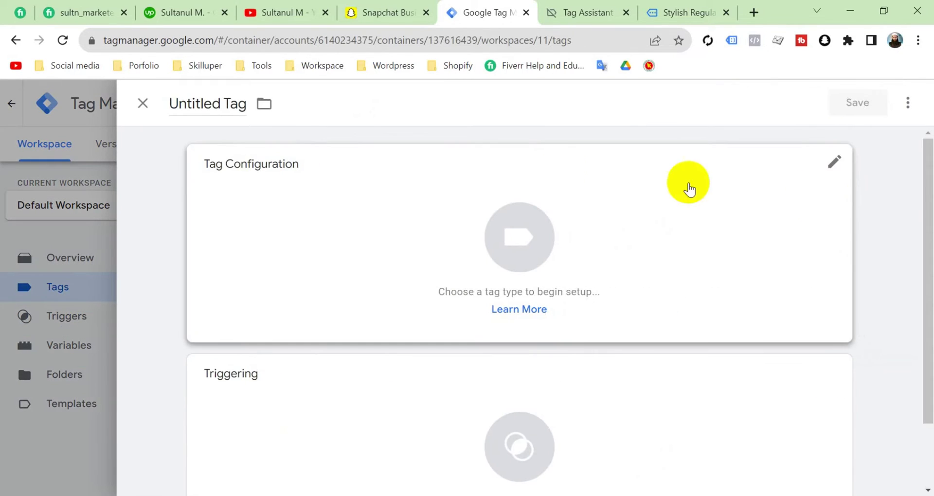
pyautogui.click(216, 100)
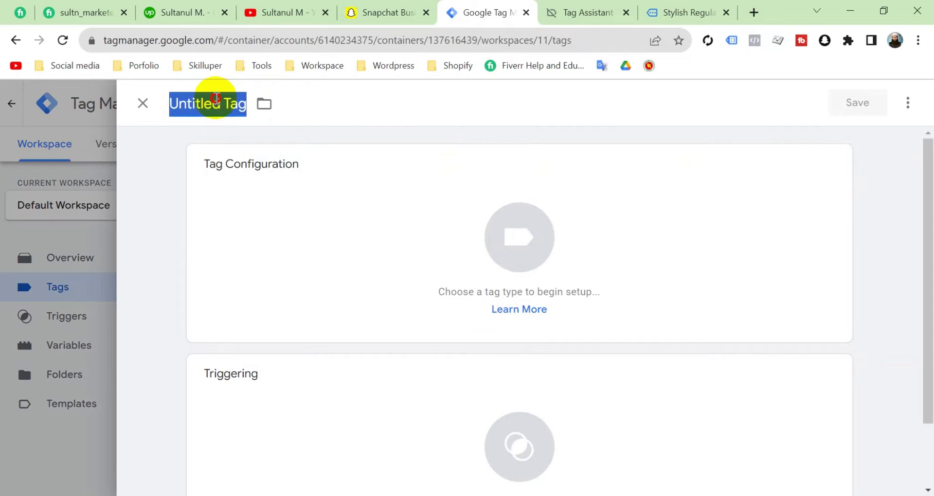
pyautogui.write('SC - View Content - Tag')
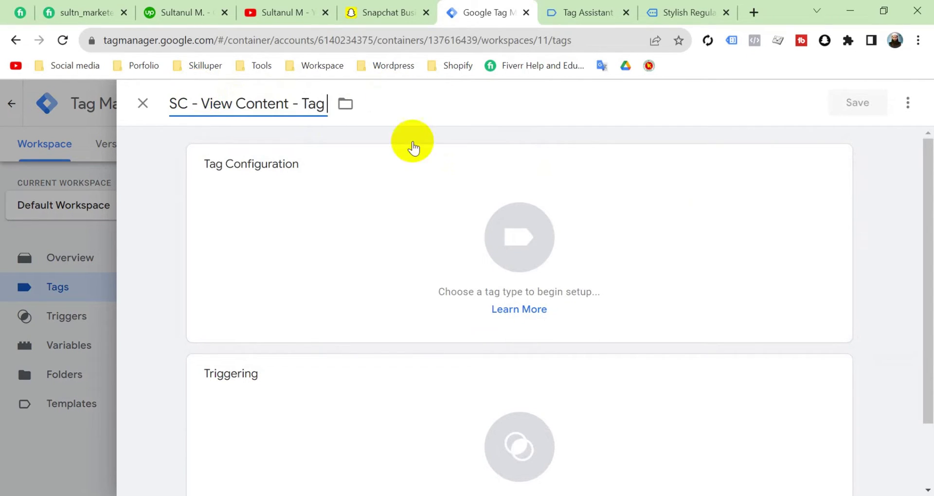
pyautogui.click(593, 265)
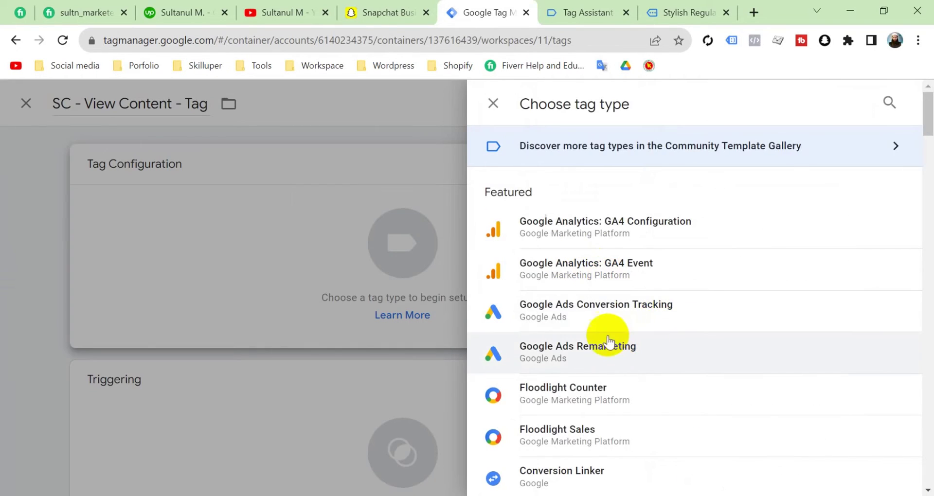
pyautogui.scroll(-10, 594, 357)
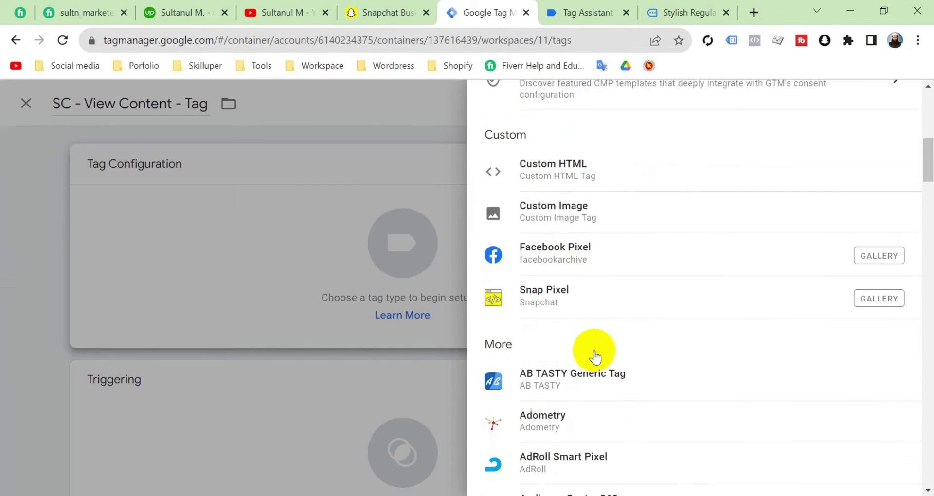
pyautogui.click(577, 288)
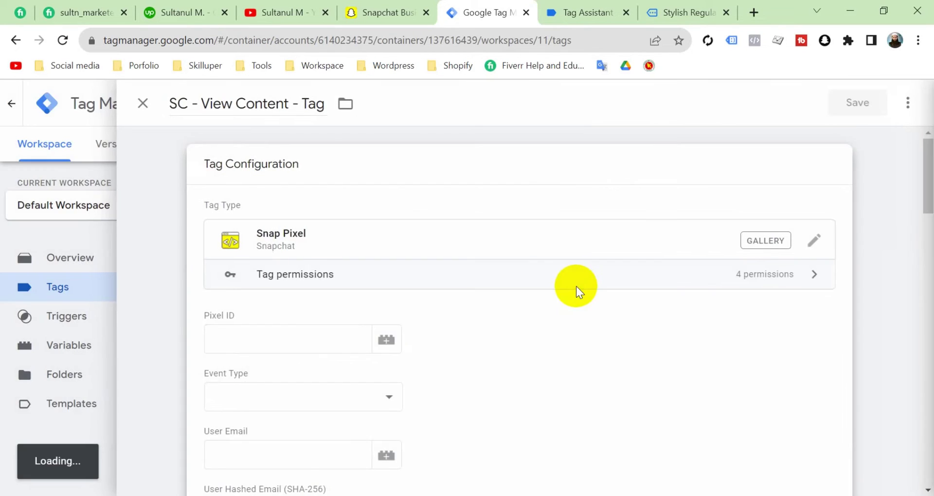
# Step: Set the tag's Pixel ID to the SC - Pixel ID variable and its event type to View Content
pyautogui.click(266, 319)
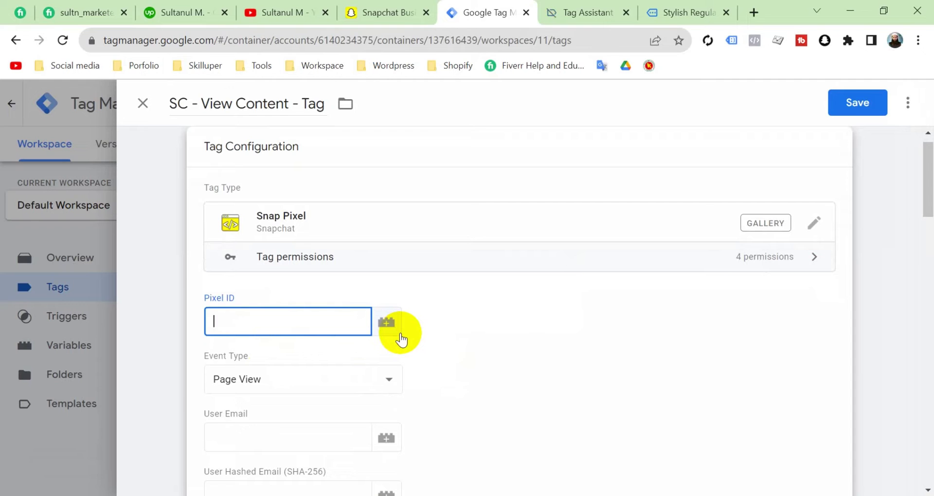
pyautogui.click(392, 328)
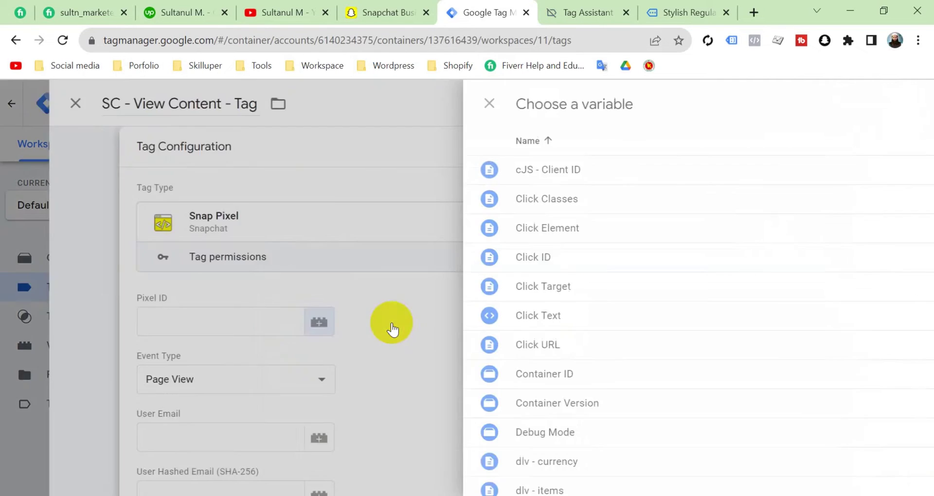
pyautogui.scroll(-12, 392, 328)
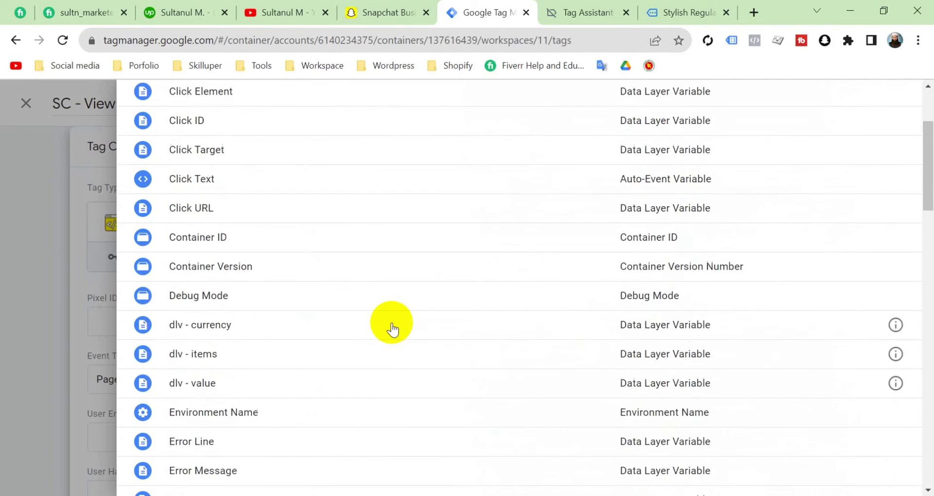
pyautogui.scroll(-9, 392, 328)
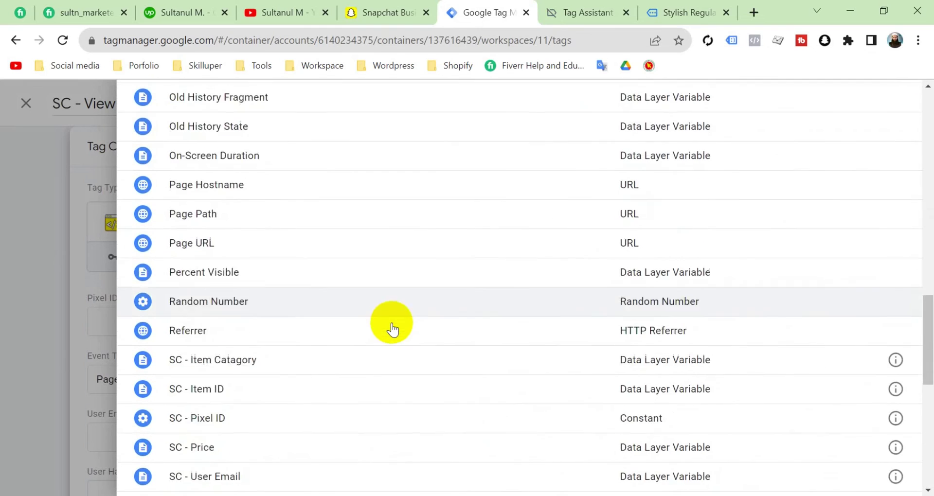
pyautogui.click(226, 279)
pyautogui.scroll(-2, 341, 322)
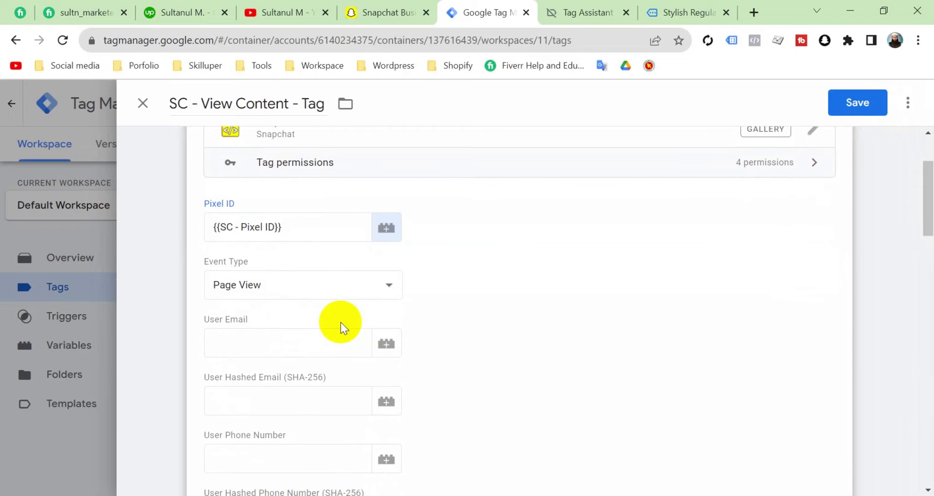
pyautogui.click(389, 283)
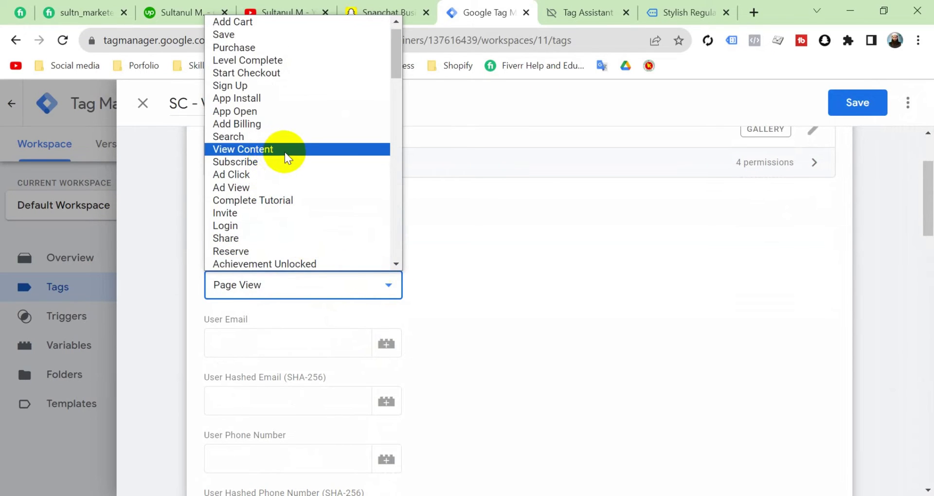
pyautogui.click(285, 152)
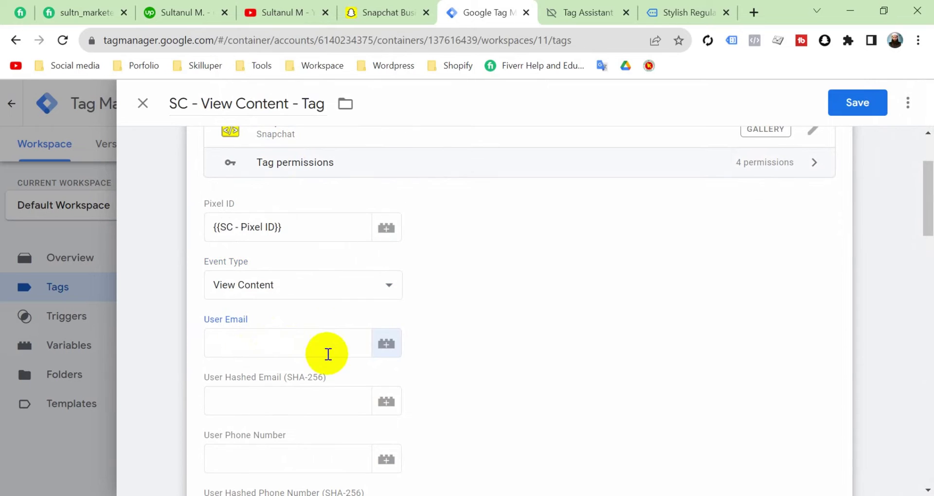
# Step: Fill User Email with the SC - User Email variable and User Hashed Email with SC - User Email Hash
pyautogui.click(386, 344)
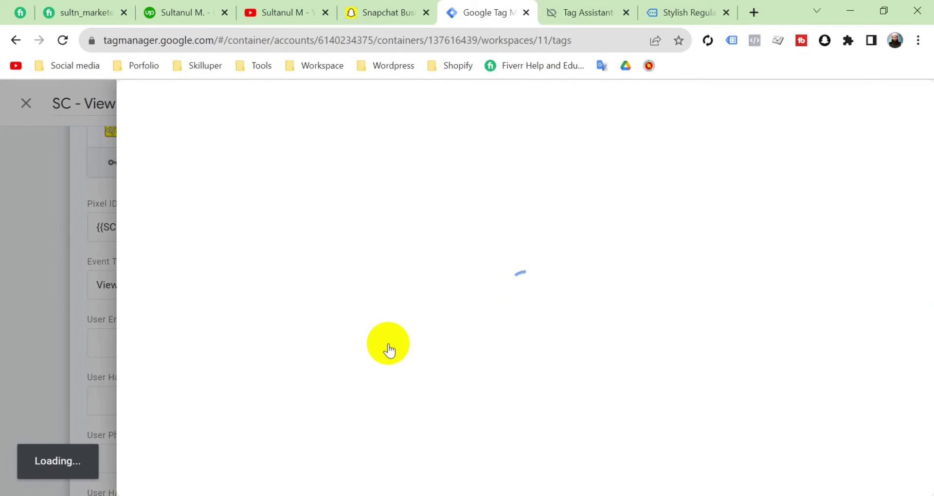
pyautogui.scroll(-6, 303, 353)
pyautogui.scroll(-18, 307, 356)
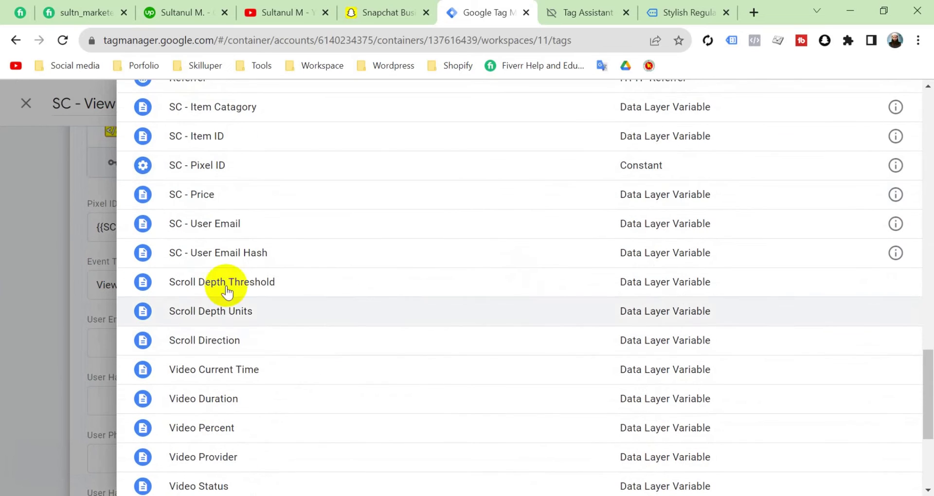
pyautogui.click(250, 221)
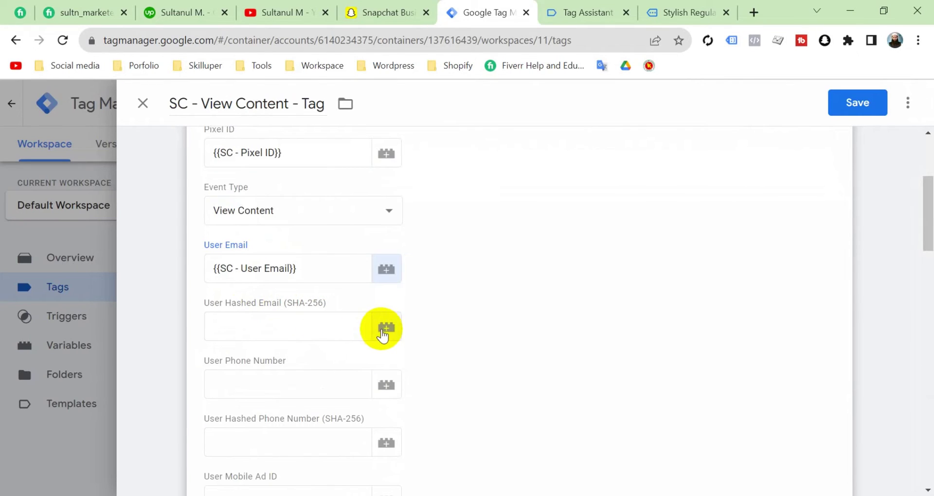
pyautogui.click(382, 331)
pyautogui.scroll(-20, 381, 329)
pyautogui.click(256, 405)
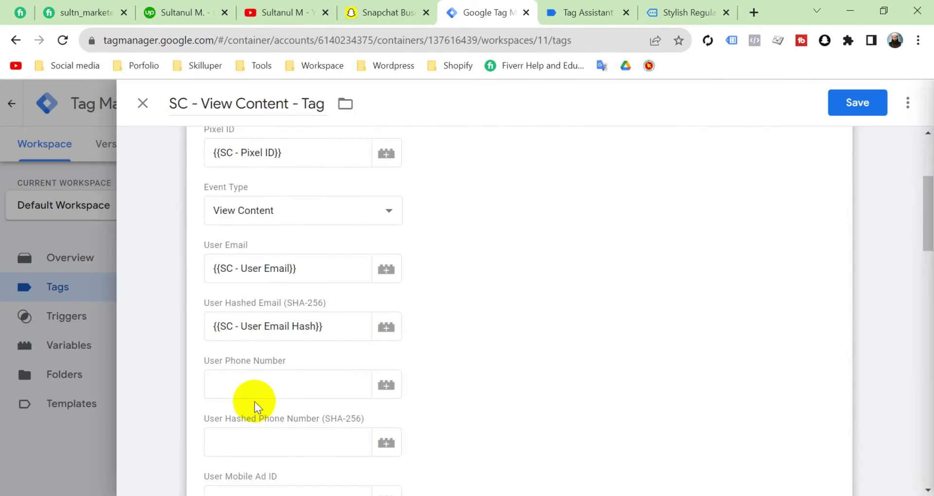
# Step: Switch to the store's Stylish Regular Slim Fit Shirt page and look over the product details
pyautogui.scroll(-2, 336, 370)
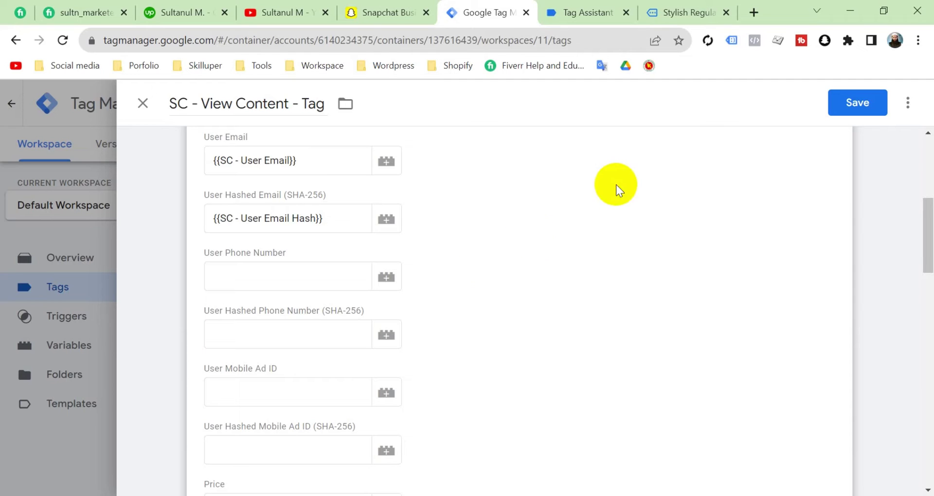
pyautogui.click(684, 11)
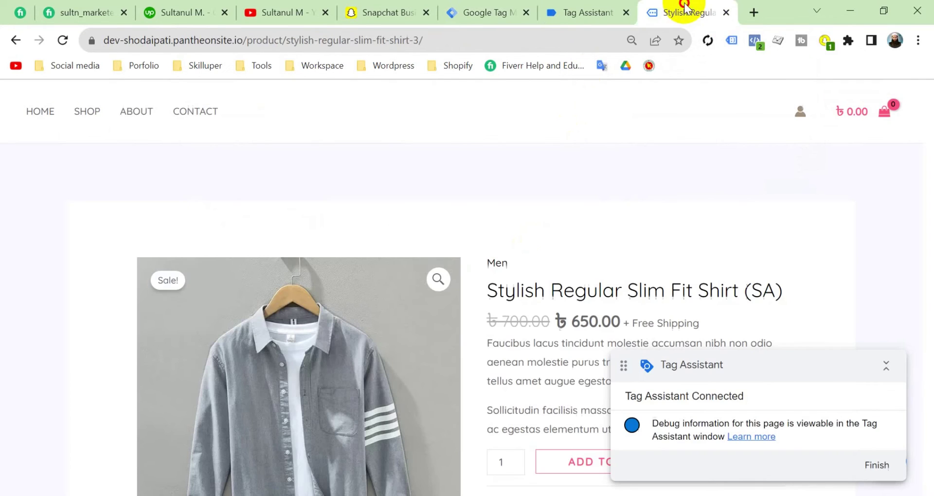
pyautogui.scroll(-5, 541, 184)
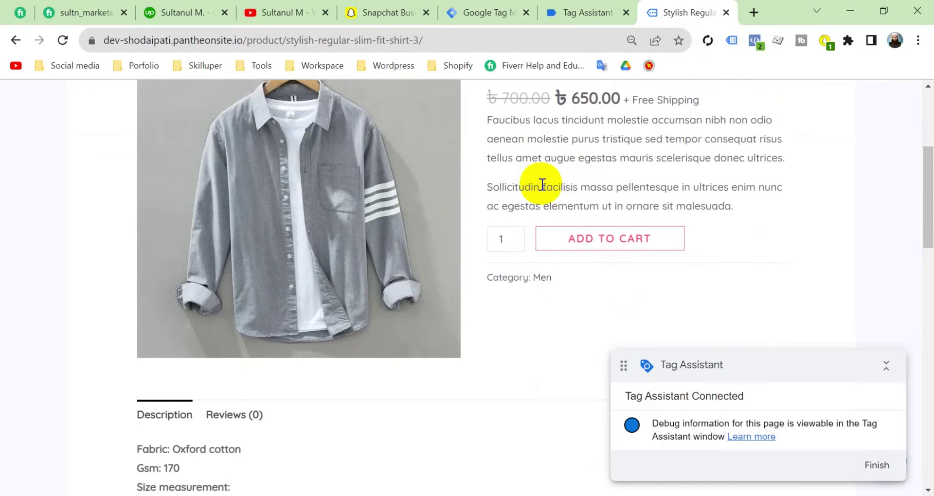
pyautogui.scroll(5, 542, 185)
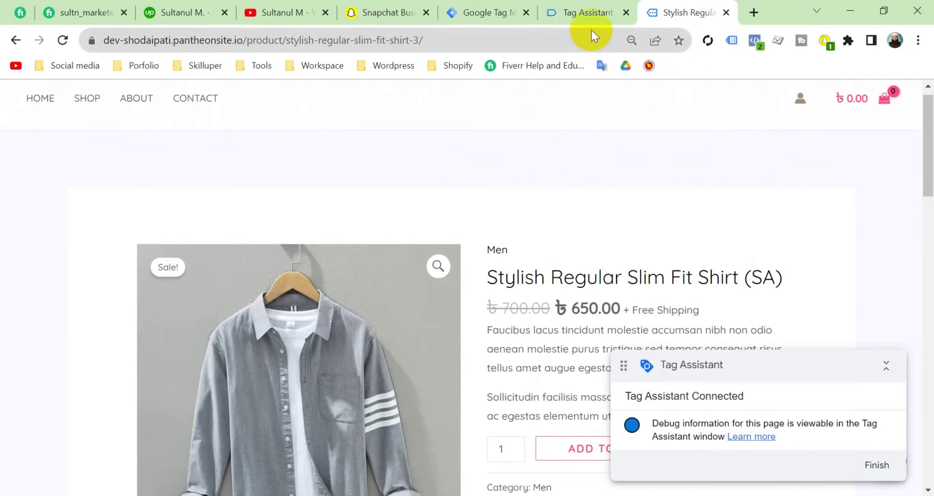
# Step: Back in Tag Manager, set the tag's Price to the SC - Price variable and Item Category to SC - Item Catagory
pyautogui.click(501, 12)
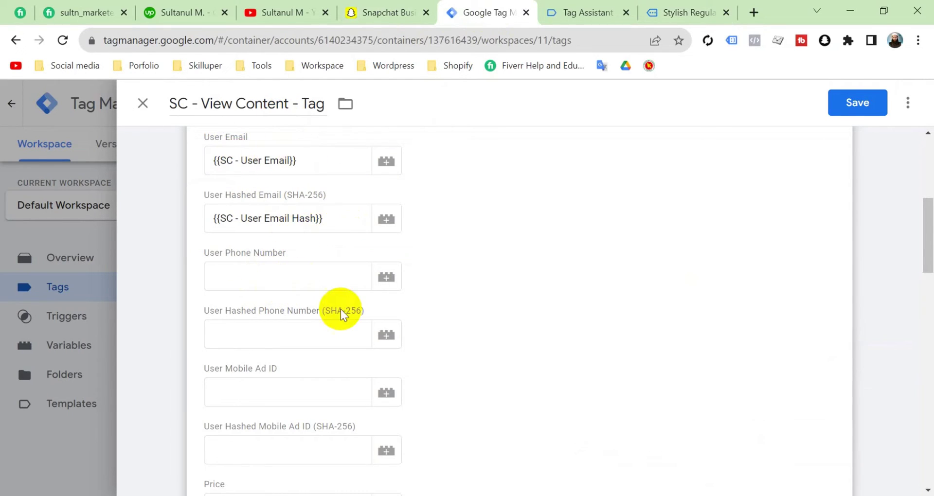
pyautogui.scroll(-4, 356, 344)
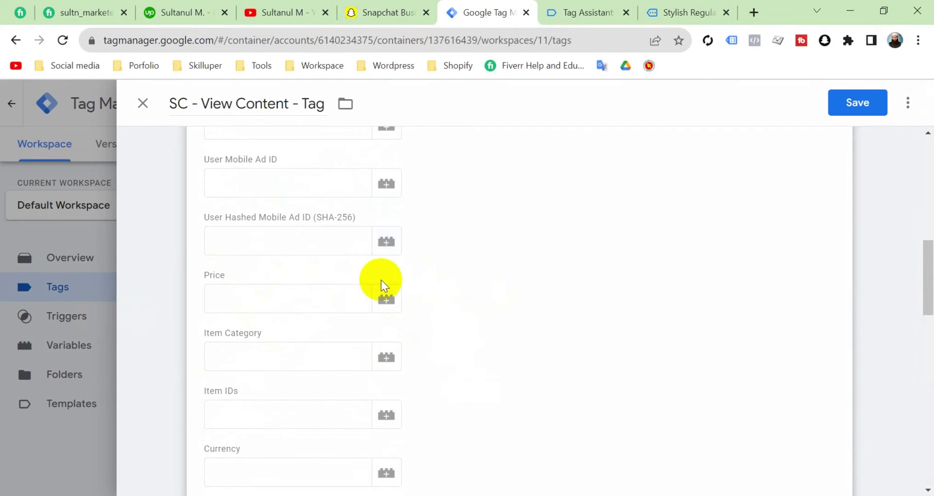
pyautogui.click(386, 298)
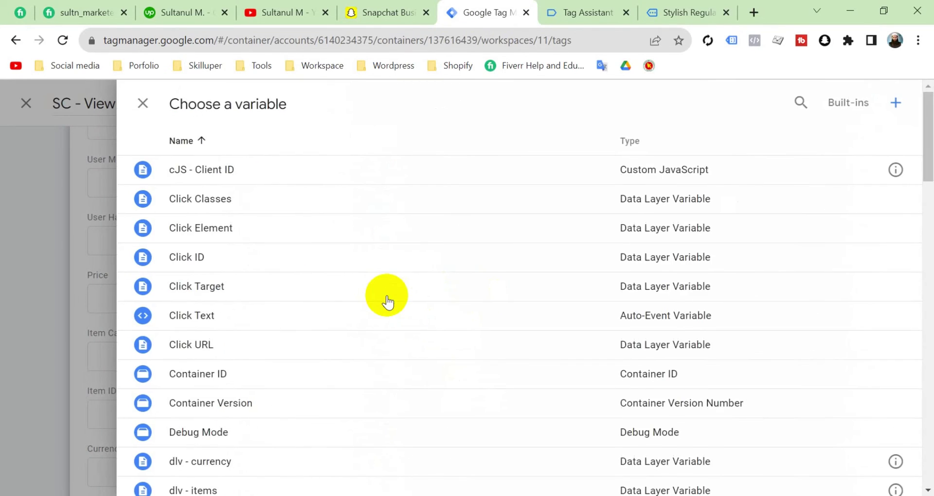
pyautogui.scroll(-15, 232, 185)
pyautogui.click(230, 181)
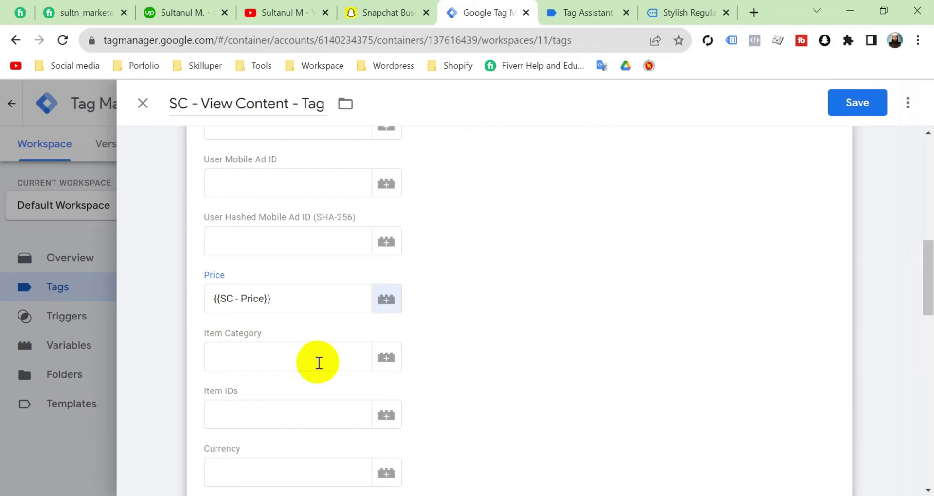
pyautogui.click(384, 363)
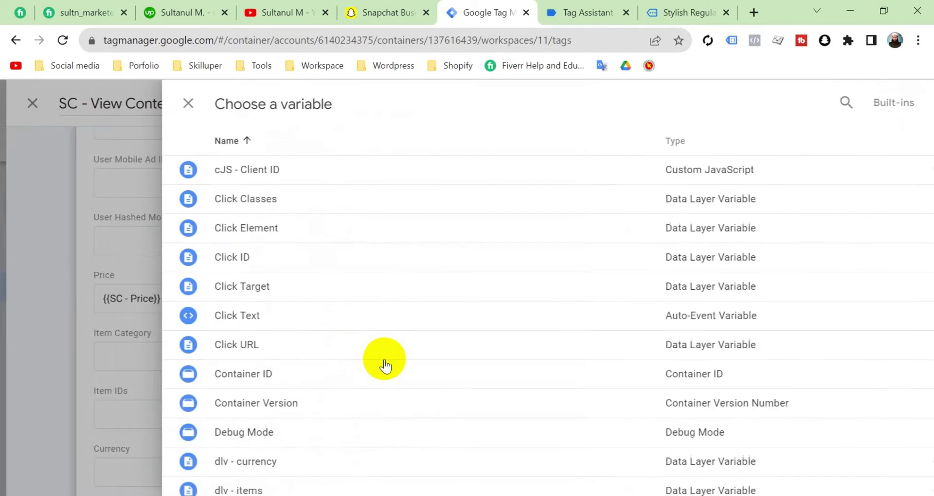
pyautogui.scroll(-10, 384, 364)
pyautogui.scroll(-10, 383, 365)
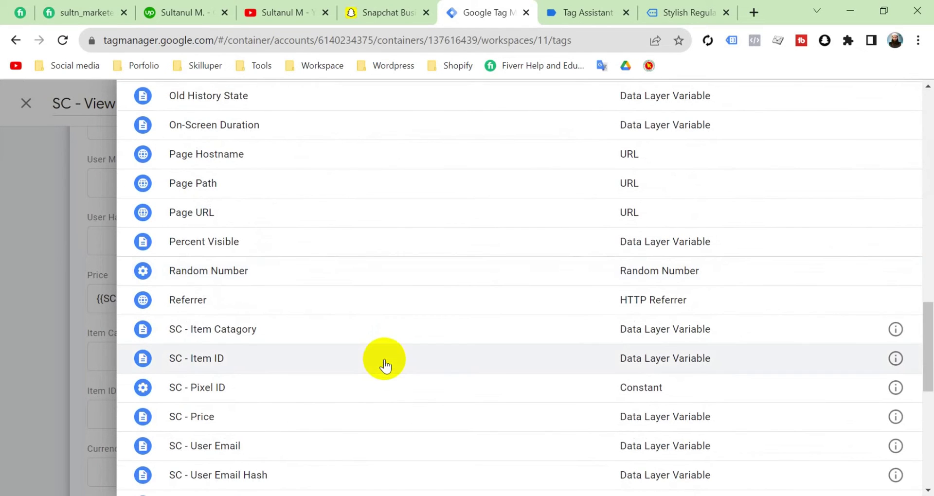
pyautogui.click(276, 331)
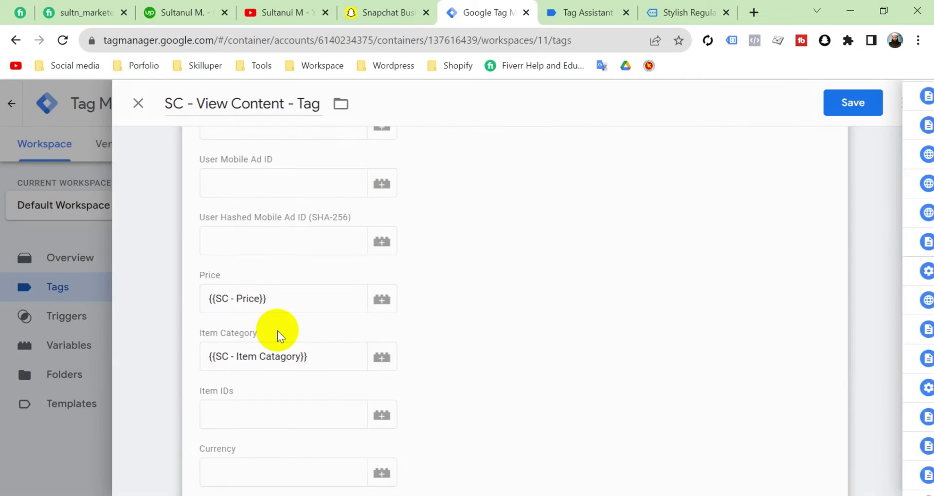
# Step: Set the tag's Item IDs to the SC - Item ID variable
pyautogui.scroll(-2, 288, 393)
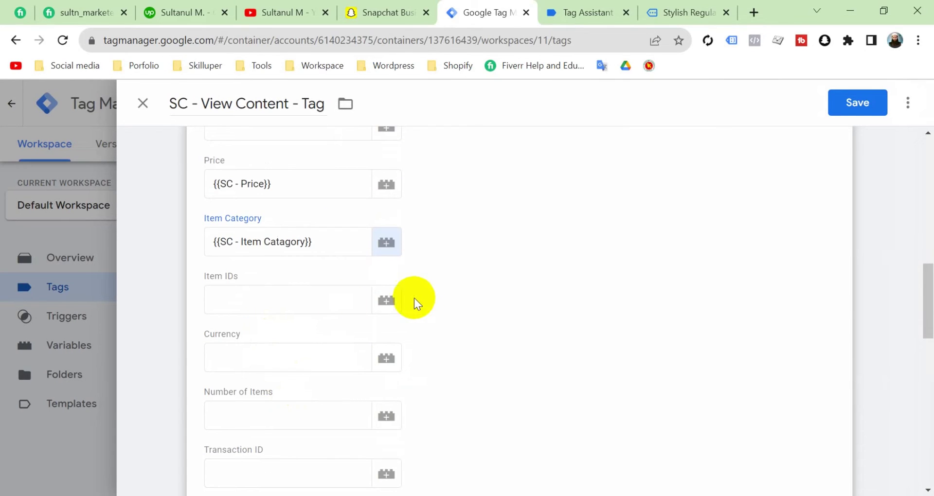
pyautogui.click(387, 300)
pyautogui.scroll(-15, 388, 302)
pyautogui.scroll(-3, 388, 302)
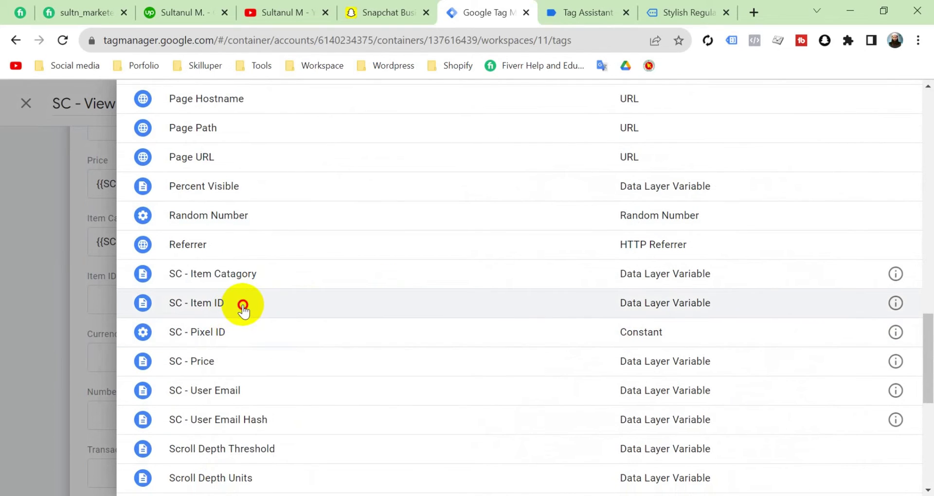
pyautogui.click(243, 304)
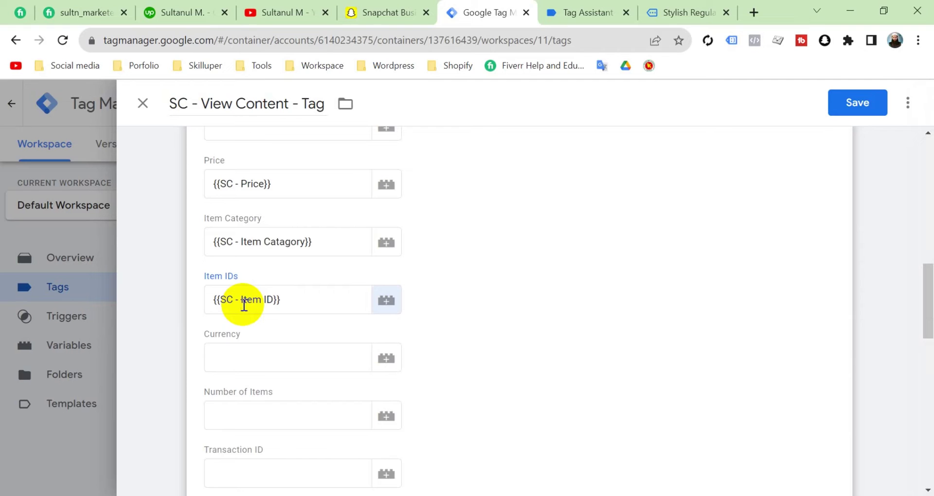
# Step: For the tag's Currency field, start a new variable named SC - Currency
pyautogui.scroll(-1, 385, 336)
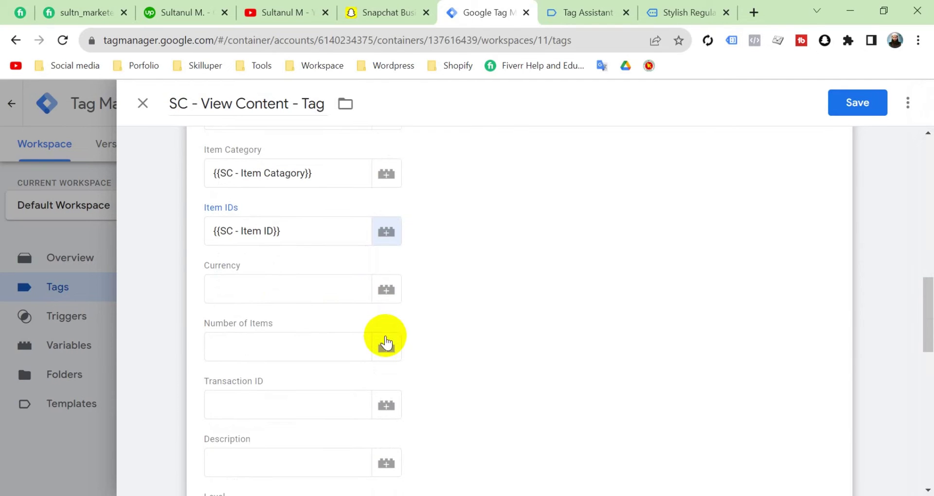
pyautogui.click(386, 291)
pyautogui.scroll(-5, 387, 296)
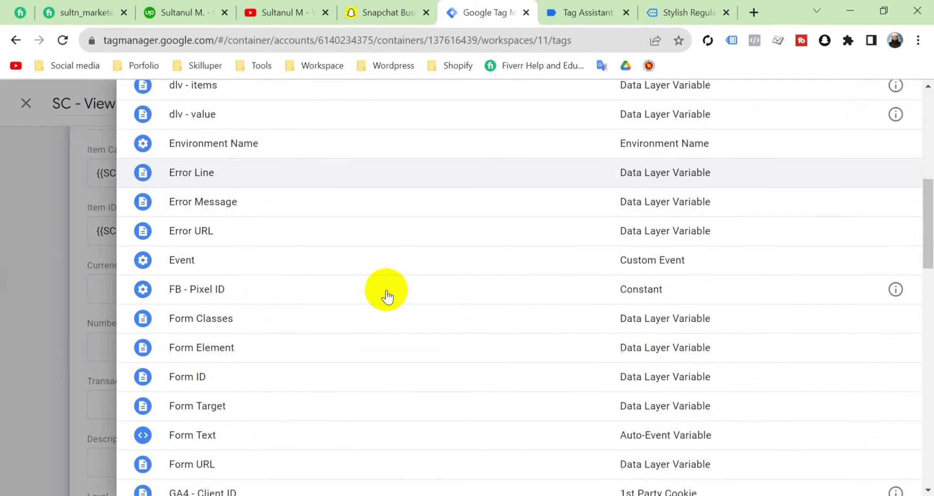
pyautogui.scroll(-12, 387, 296)
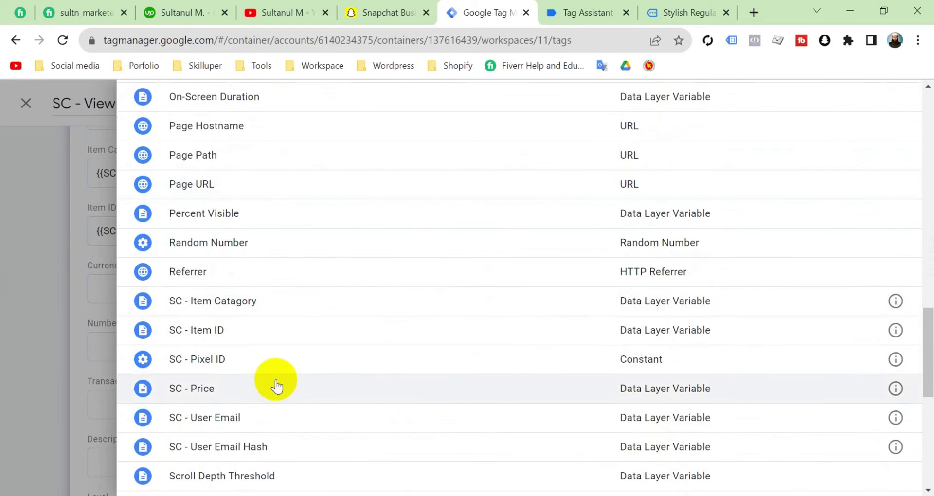
pyautogui.scroll(-1, 251, 313)
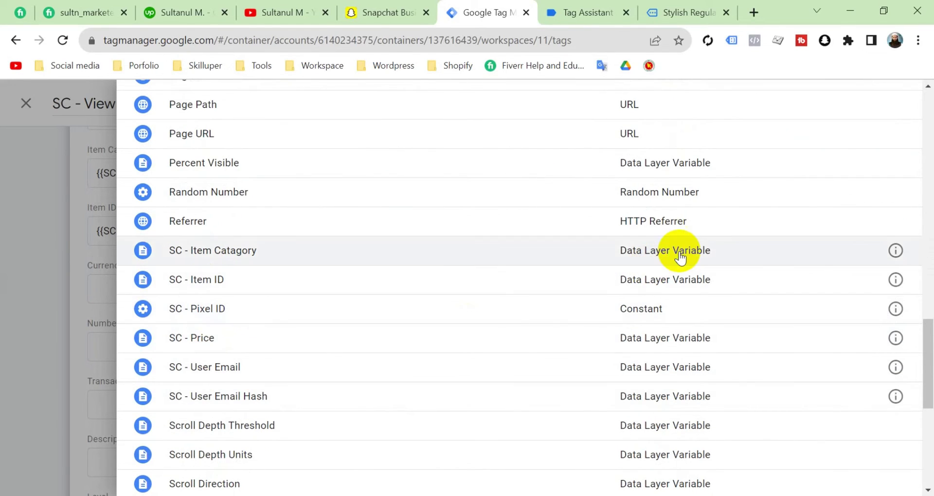
pyautogui.scroll(15, 677, 256)
pyautogui.click(895, 102)
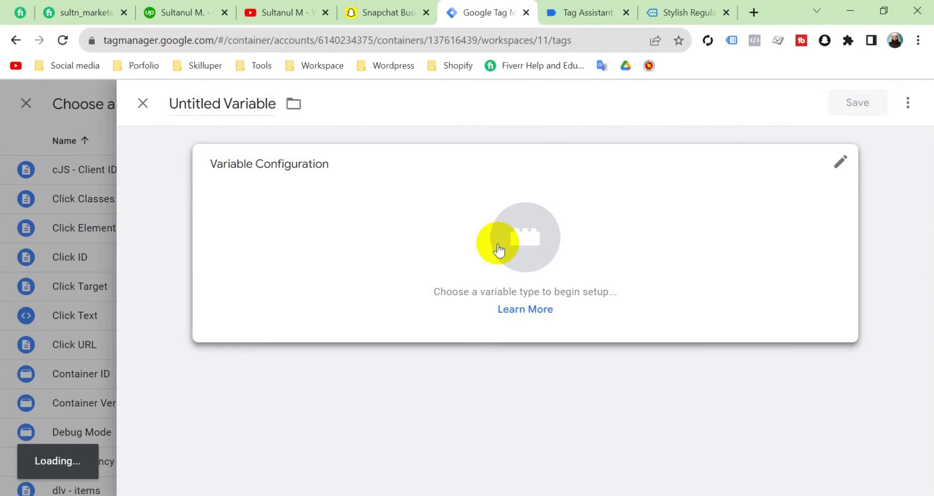
pyautogui.click(238, 108)
pyautogui.write('SC - Curren')
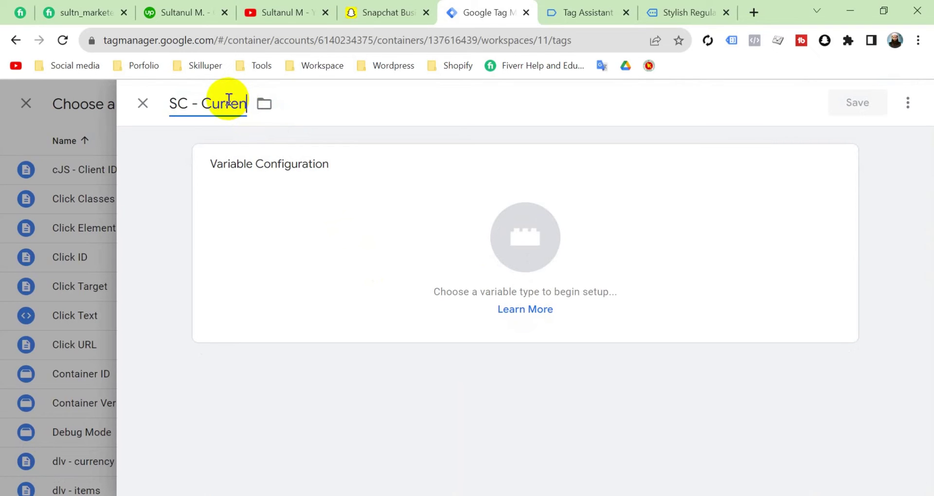
pyautogui.write('cy')
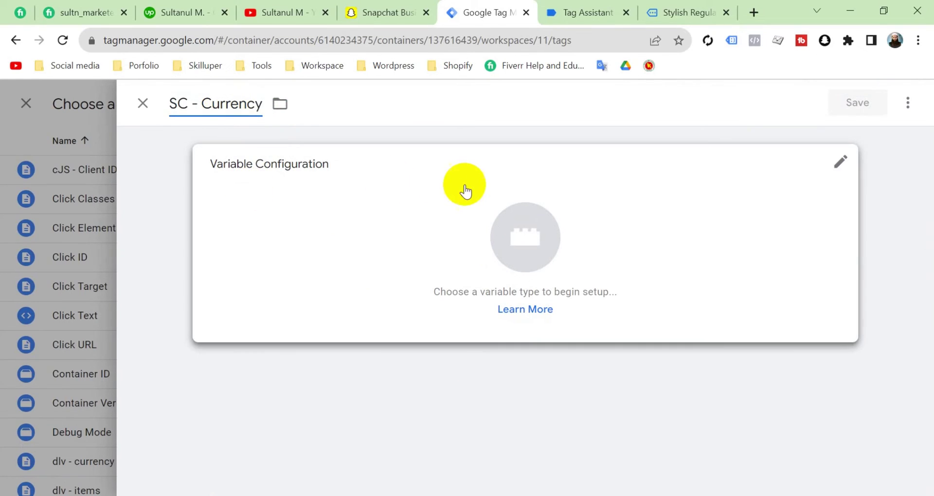
# Step: Choose Data Layer Variable as the type of the SC - Currency variable
pyautogui.click(466, 190)
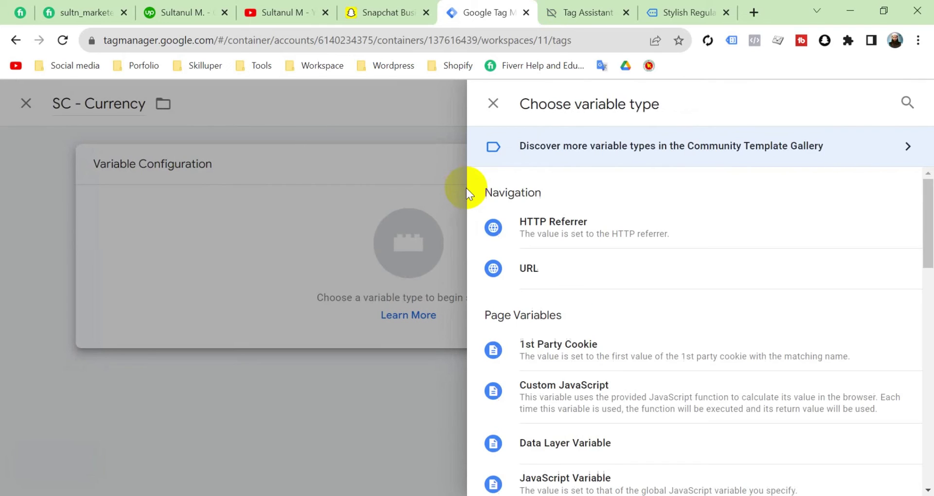
pyautogui.scroll(-5, 602, 305)
pyautogui.scroll(-1, 602, 305)
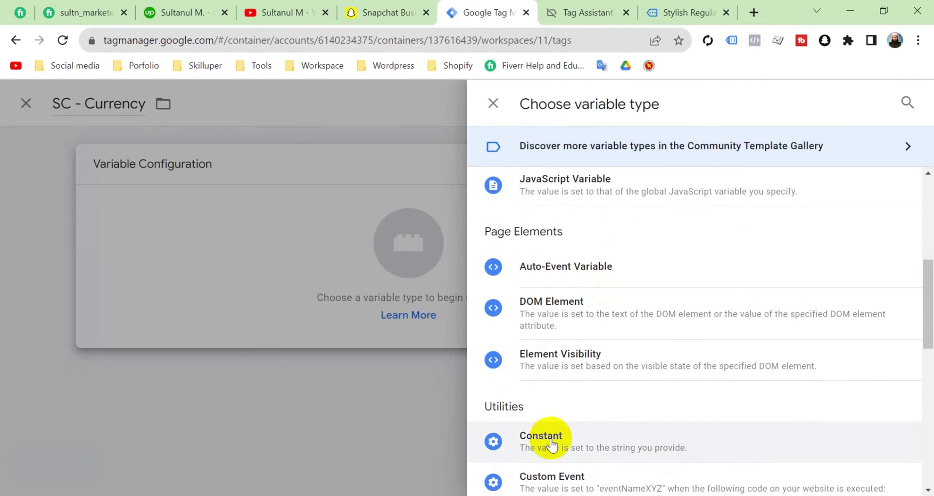
pyautogui.scroll(6, 559, 387)
pyautogui.click(618, 441)
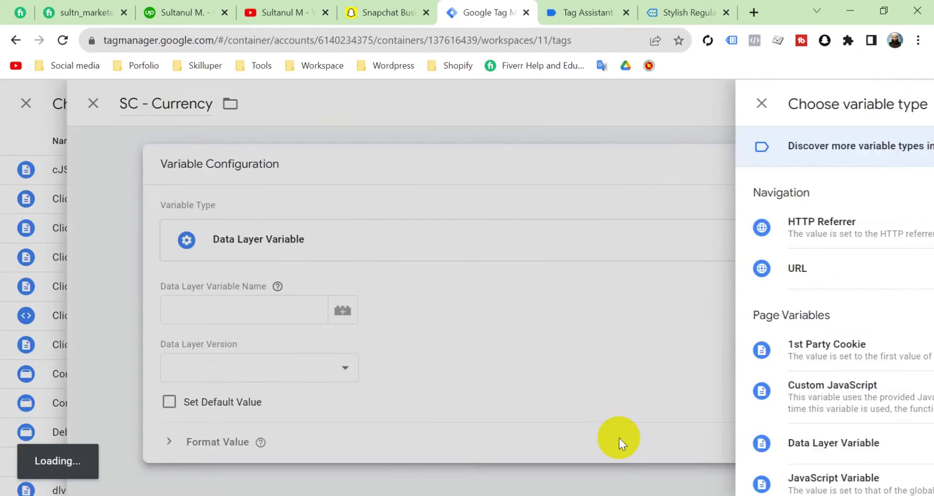
# Step: In Tag Assistant, find the currency key inside the view_item event's ecommerce object and copy its name
pyautogui.click(281, 317)
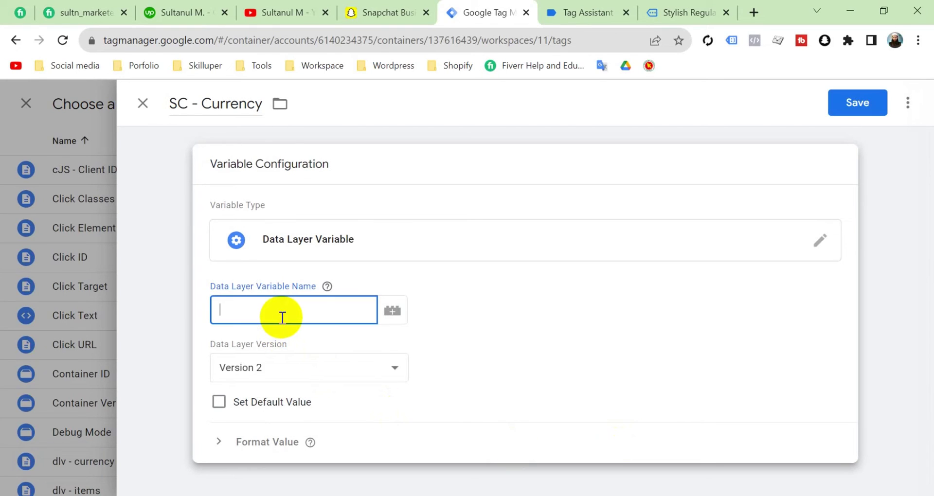
pyautogui.click(585, 13)
pyautogui.scroll(-4, 376, 397)
pyautogui.scroll(-10, 374, 396)
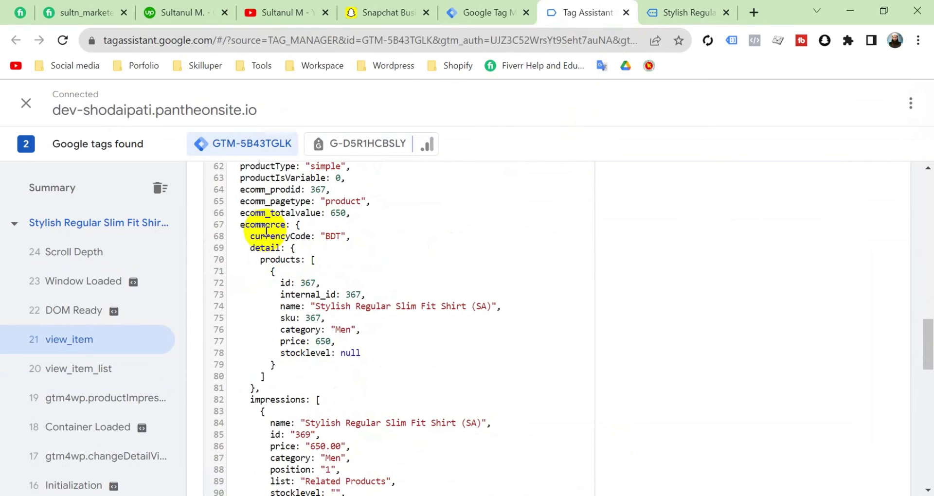
pyautogui.scroll(-1, 299, 313)
pyautogui.scroll(-7, 299, 312)
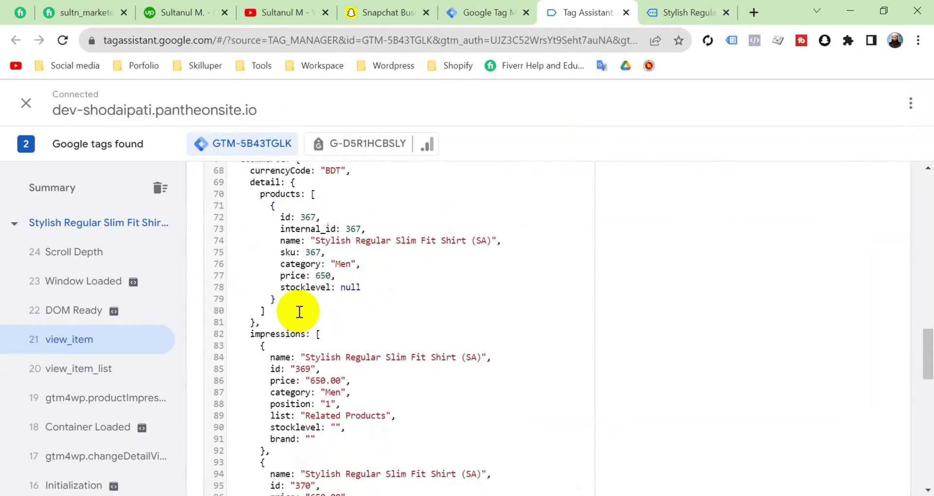
pyautogui.scroll(-3, 299, 312)
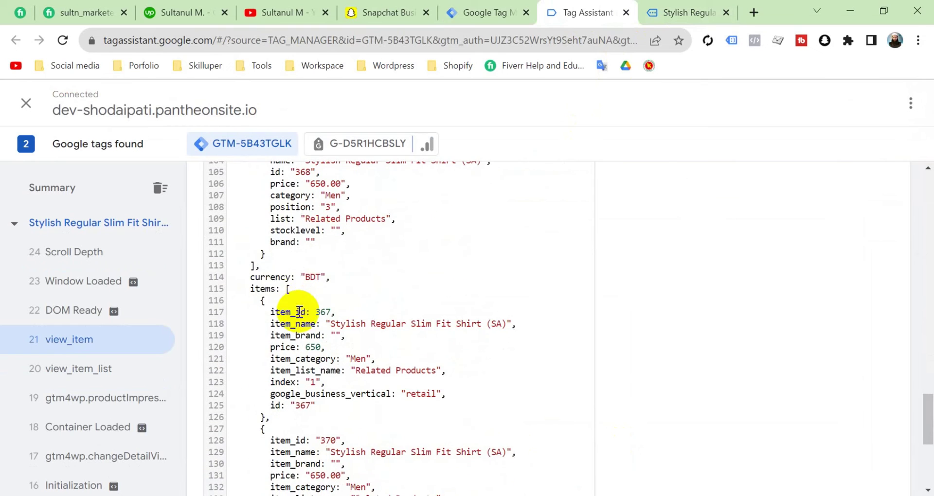
pyautogui.doubleClick(267, 275)
pyautogui.press('super+c')
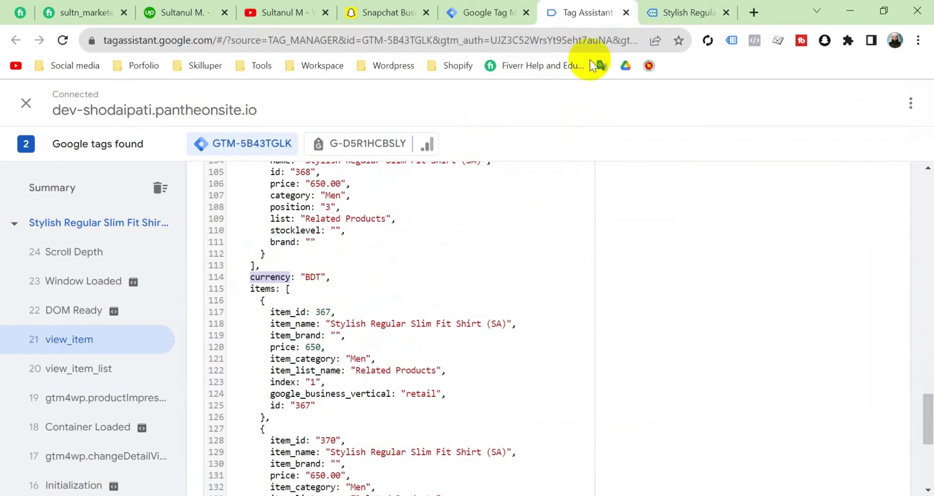
# Step: Back in Tag Manager, set the SC - Currency variable's Data Layer Variable Name to ecommerce.currency and save the variable
pyautogui.click(476, 14)
pyautogui.click(272, 306)
pyautogui.press('super+v')
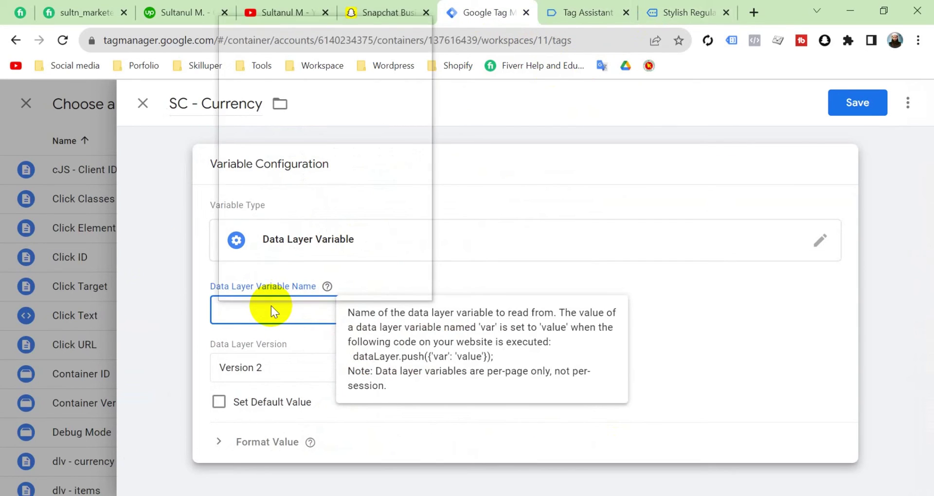
pyautogui.scroll(-3, 335, 182)
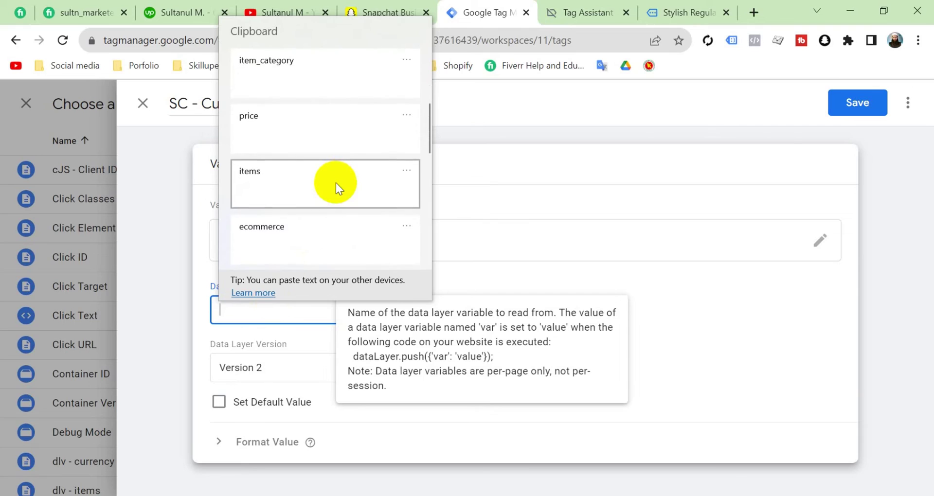
pyautogui.click(307, 237)
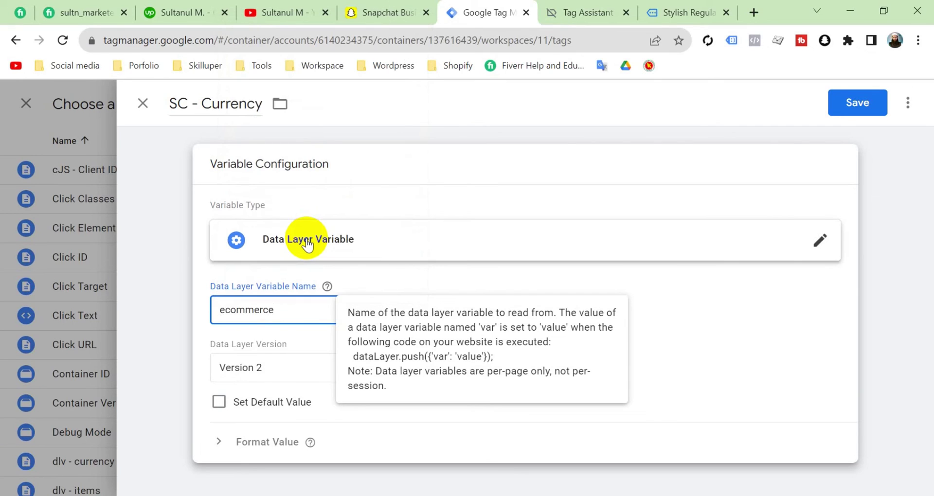
pyautogui.write('.')
pyautogui.press('super+v')
pyautogui.scroll(1, 364, 211)
pyautogui.click(371, 65)
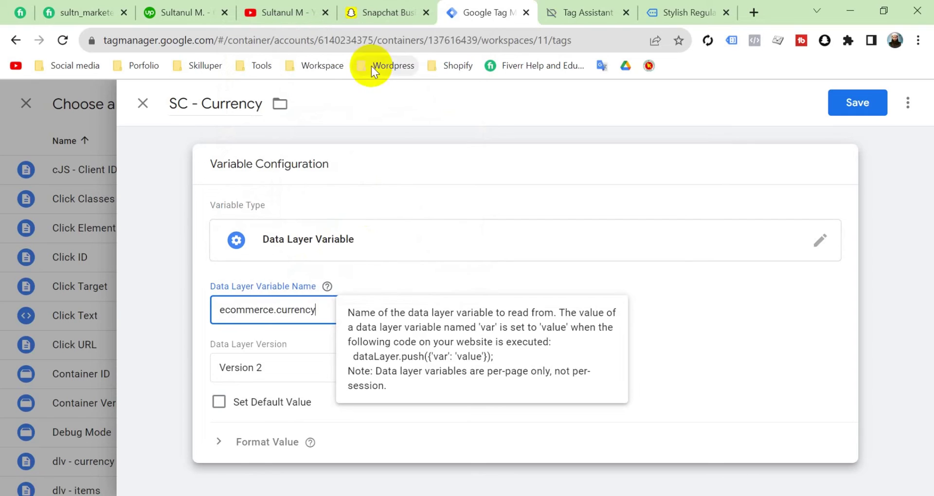
pyautogui.click(854, 104)
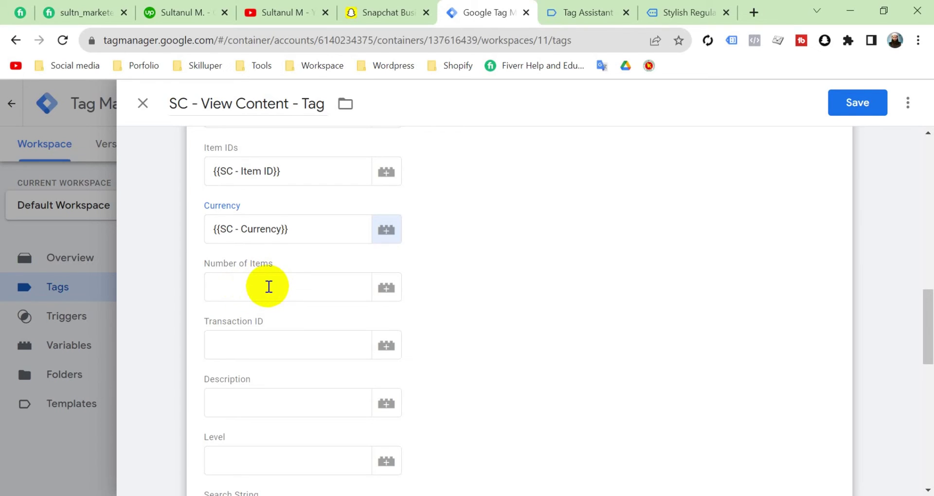
# Step: Check the event type table in the Screhot_19.png image and set the tag's Description to "Track content view events"
pyautogui.scroll(-1, 269, 287)
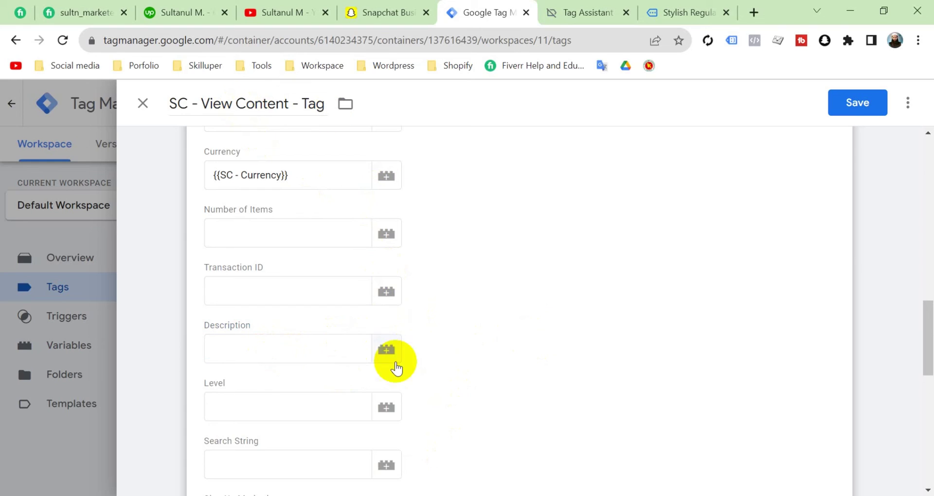
pyautogui.hotkey('alt', 'Tab')
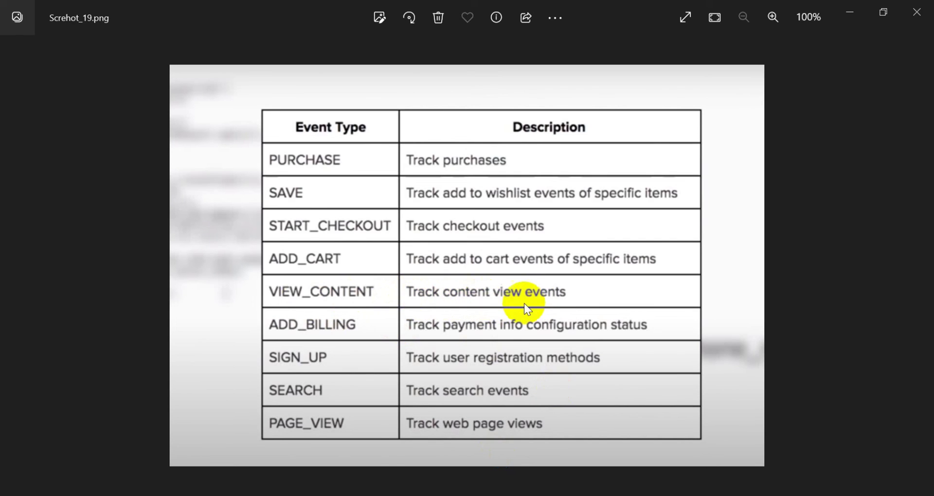
pyautogui.hotkey('alt', 'Tab')
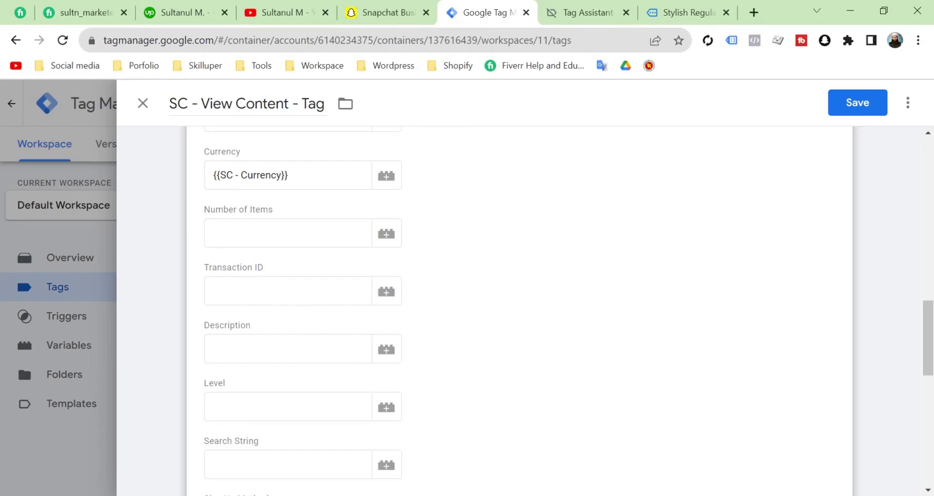
pyautogui.click(269, 357)
pyautogui.write('Track content view events')
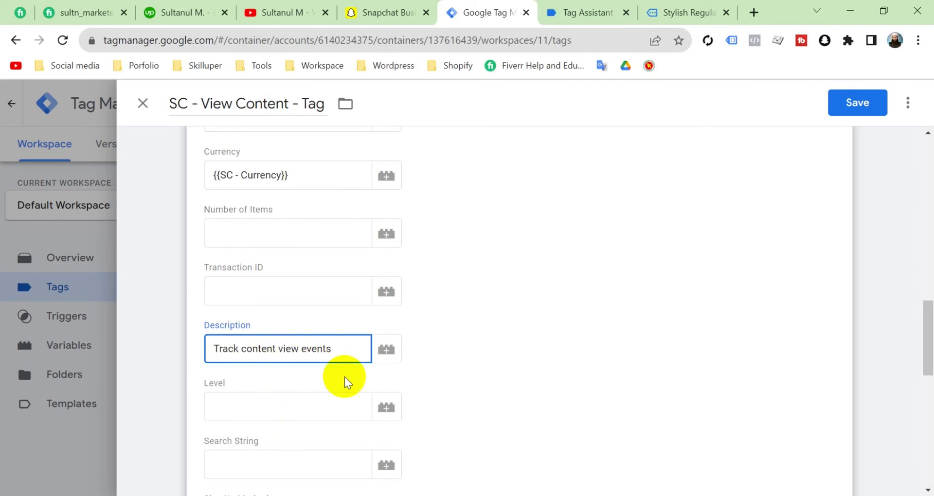
# Step: Add SC - View Content - Trigger as the tag's firing trigger and save the tag
pyautogui.scroll(-5, 496, 358)
pyautogui.scroll(-6, 496, 358)
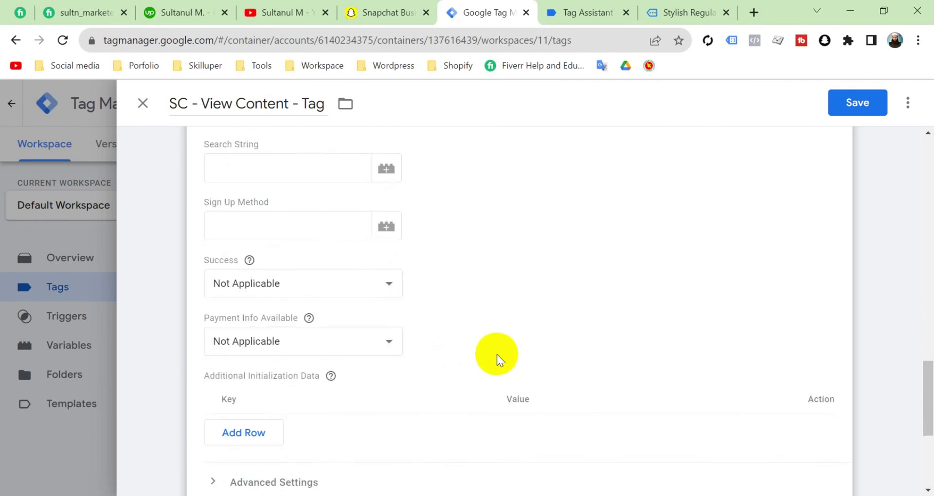
pyautogui.click(437, 373)
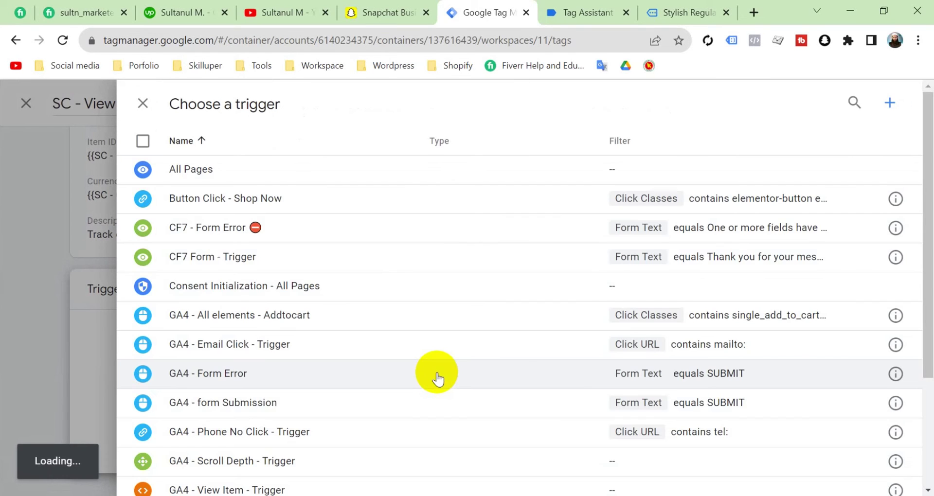
pyautogui.scroll(-3, 437, 373)
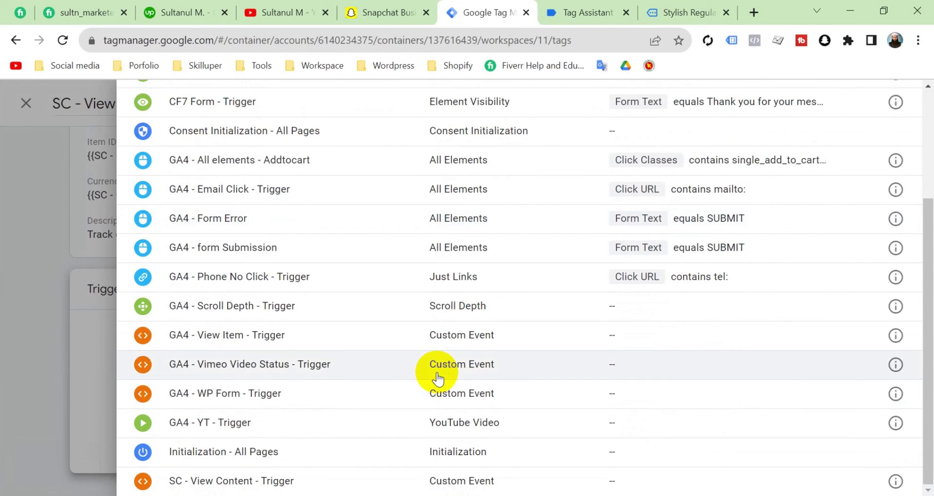
pyautogui.click(234, 477)
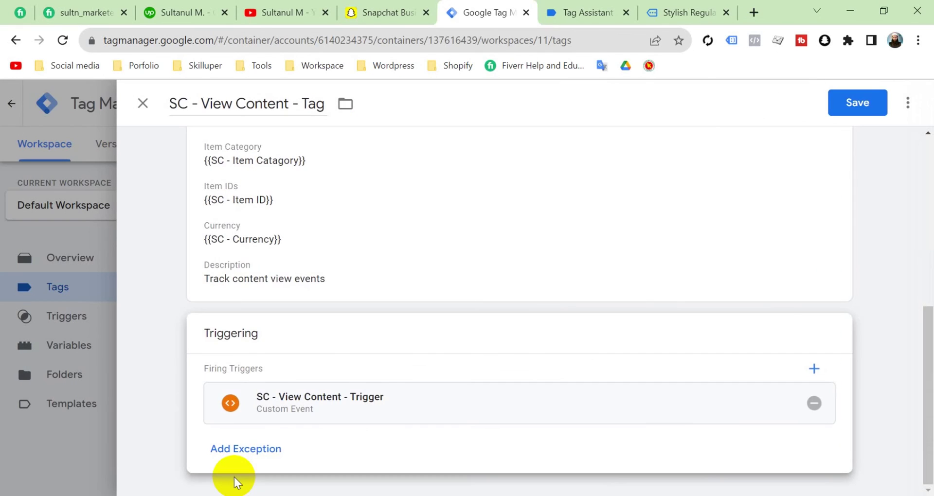
pyautogui.click(858, 105)
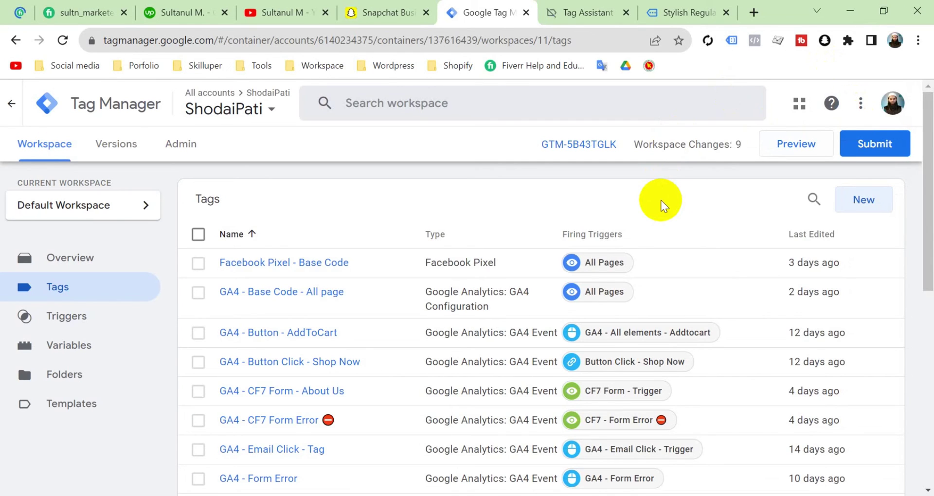
# Step: Preview the container and open the Stylish Regular Slim Fit Shirt (SA) product page on the connected store
pyautogui.click(798, 146)
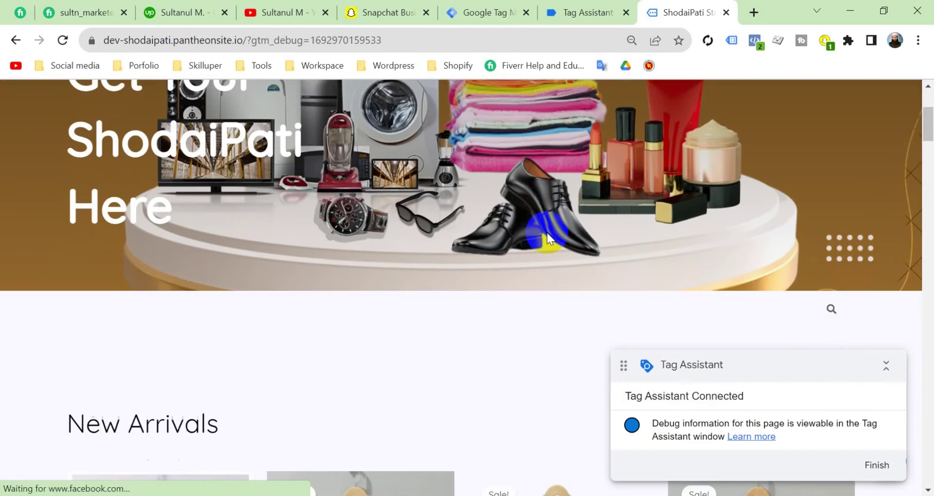
pyautogui.scroll(-6, 547, 232)
pyautogui.click(737, 265)
# Step: In Tag Assistant, continue to the debug summary and check whether SC - View Content - Tag is among the fired tags
pyautogui.click(584, 12)
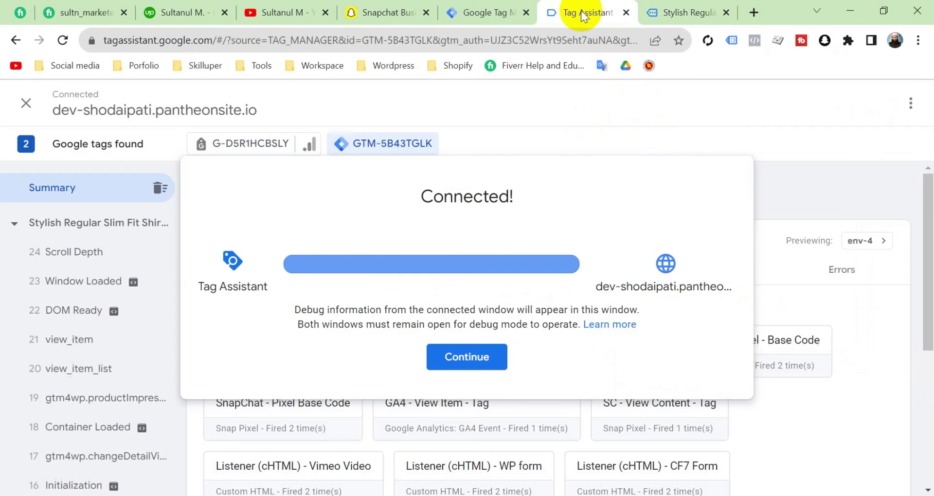
pyautogui.click(468, 358)
pyautogui.scroll(-3, 417, 355)
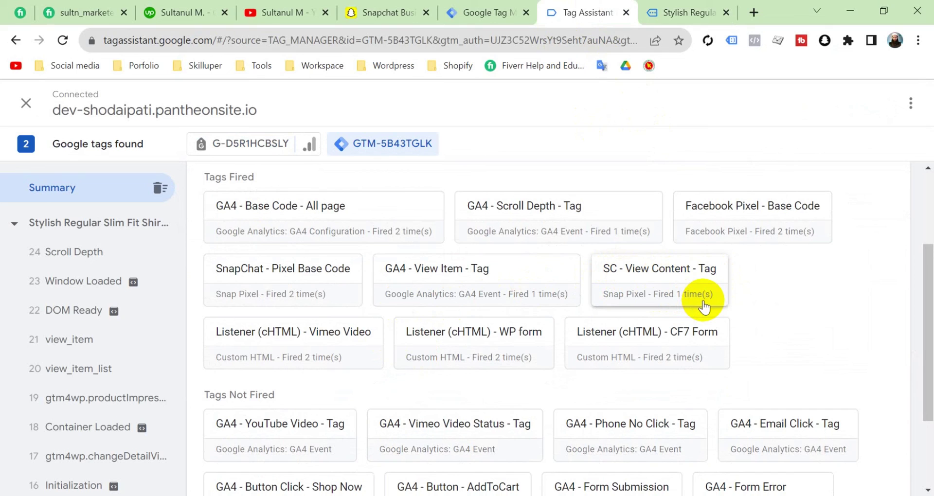
# Step: On the shirt's product page, inspect the details of both image pixel events in Snap Pixel Helper
pyautogui.click(676, 12)
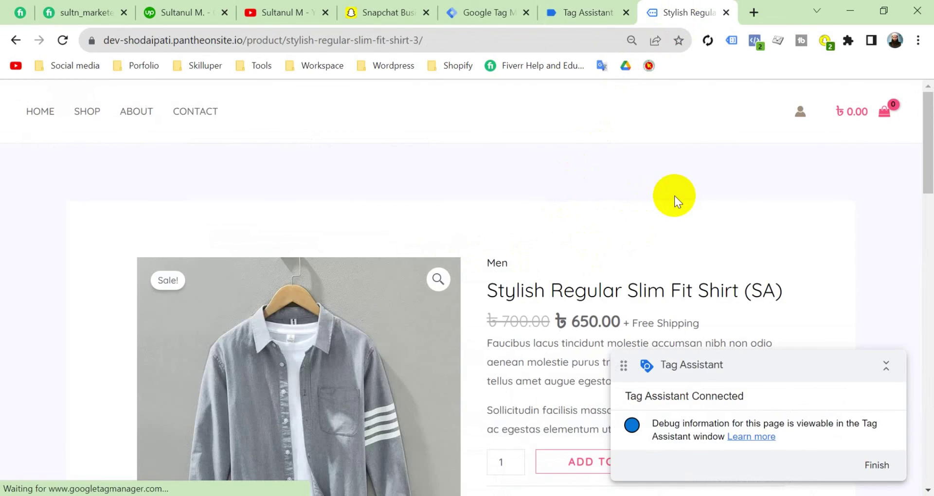
pyautogui.click(824, 42)
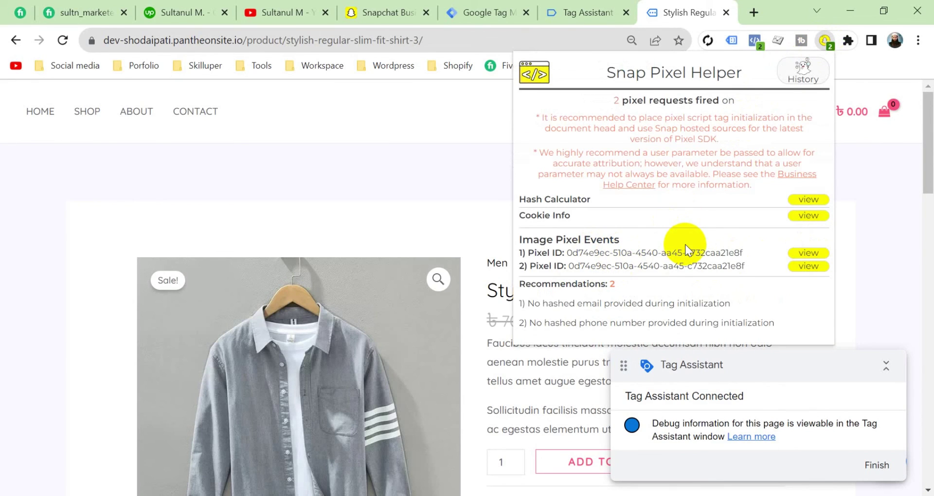
pyautogui.click(808, 253)
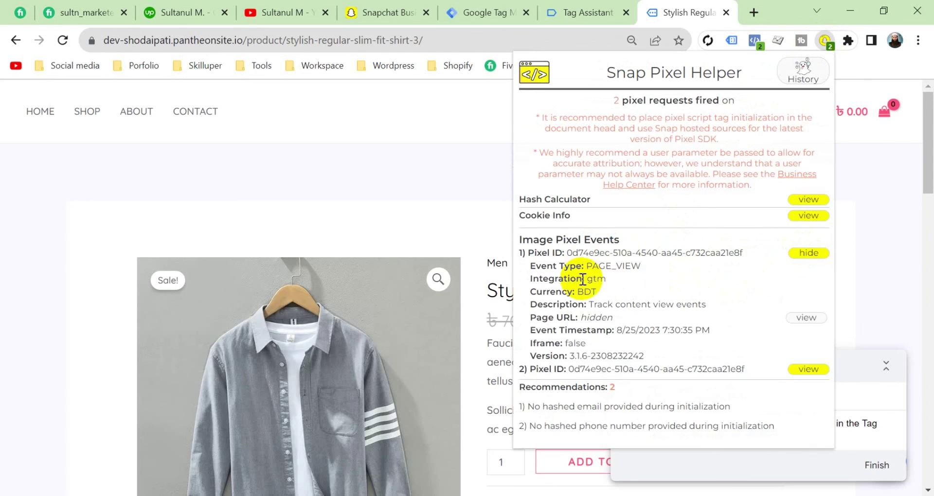
pyautogui.click(808, 253)
pyautogui.click(808, 266)
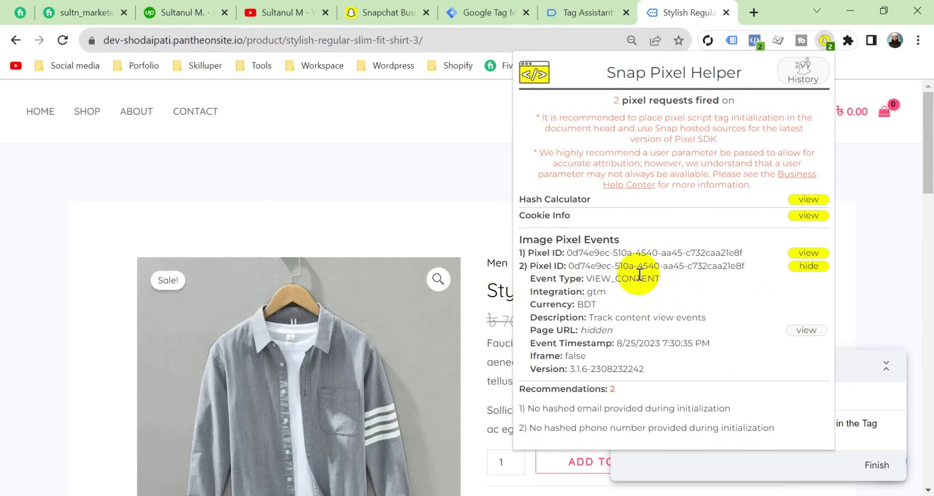
pyautogui.click(441, 197)
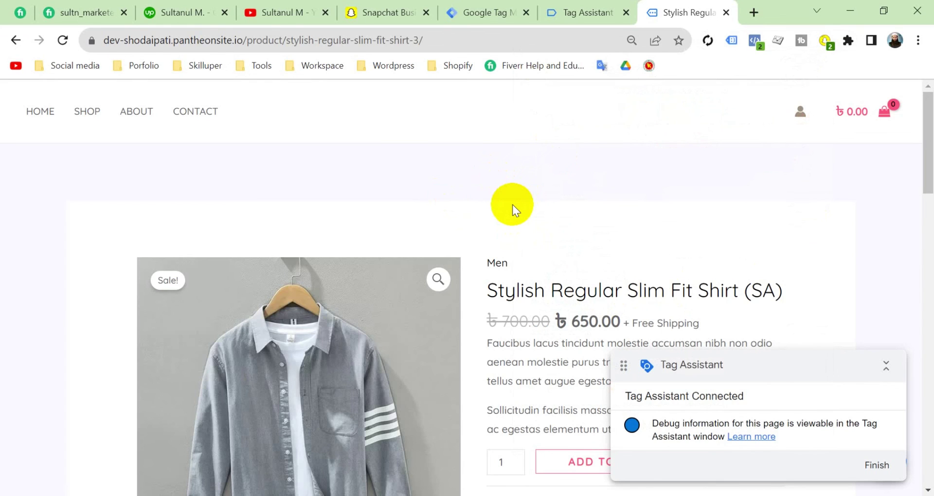
pyautogui.click(287, 13)
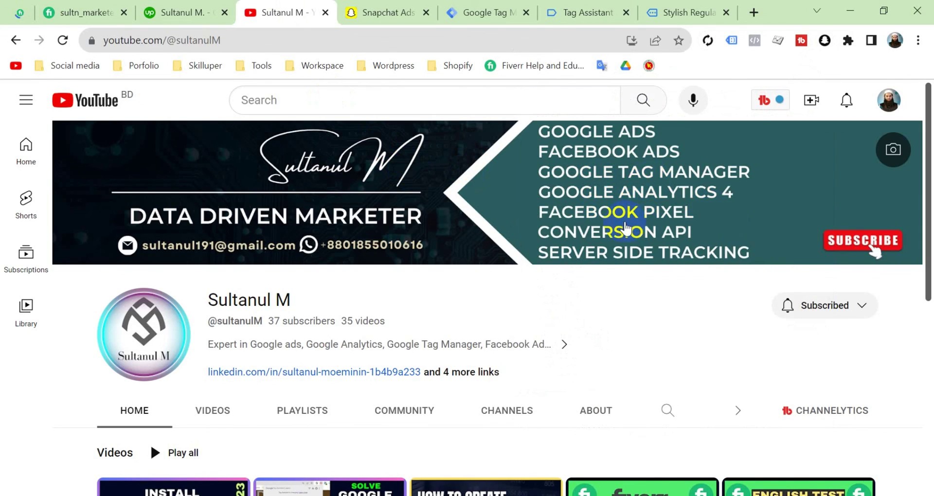
pyautogui.click(666, 258)
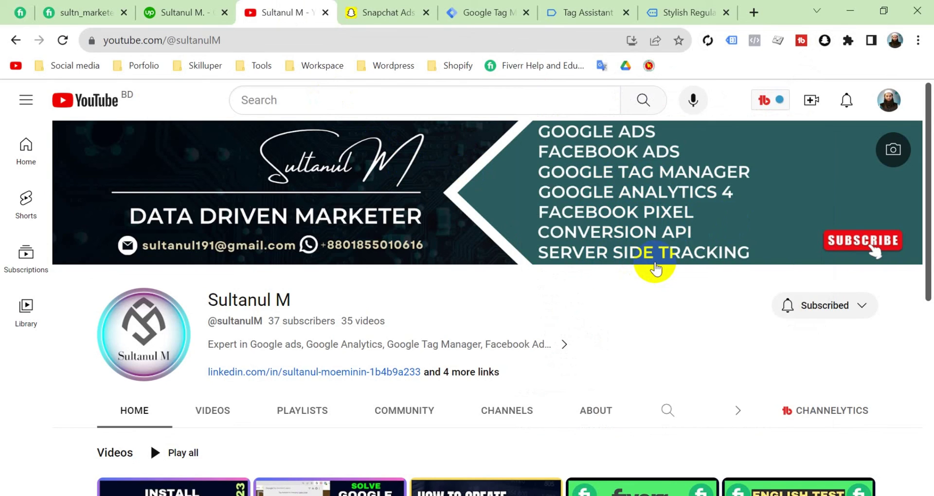
pyautogui.click(83, 11)
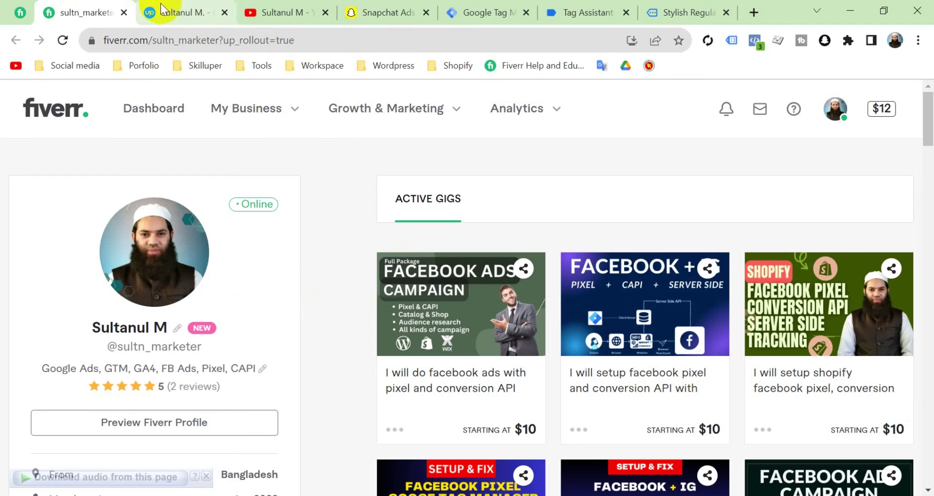
pyautogui.click(187, 14)
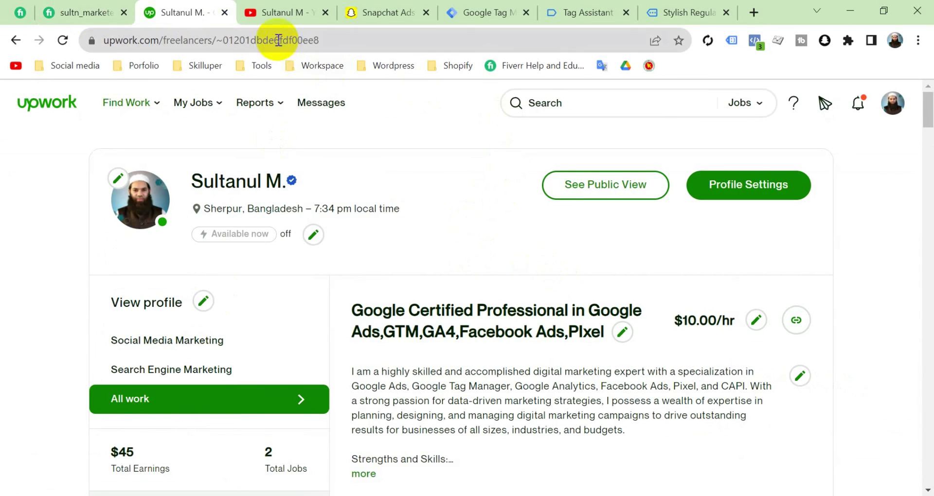
pyautogui.click(291, 15)
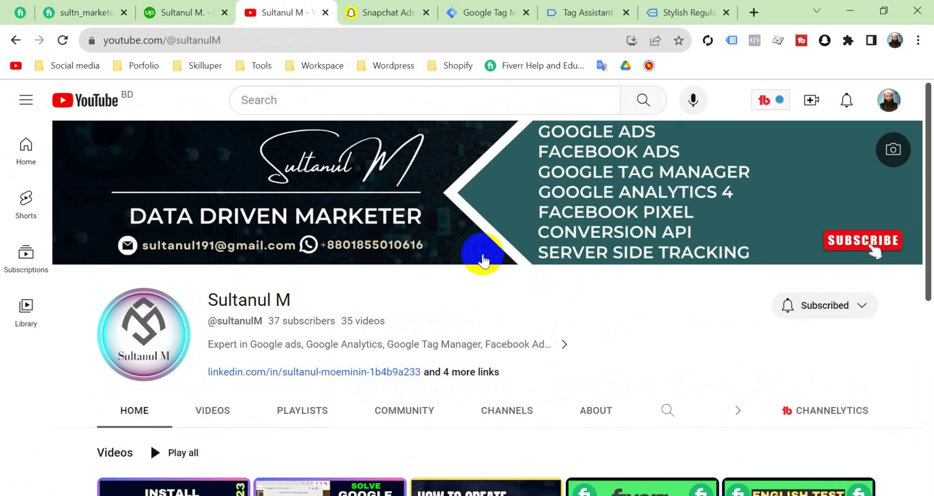